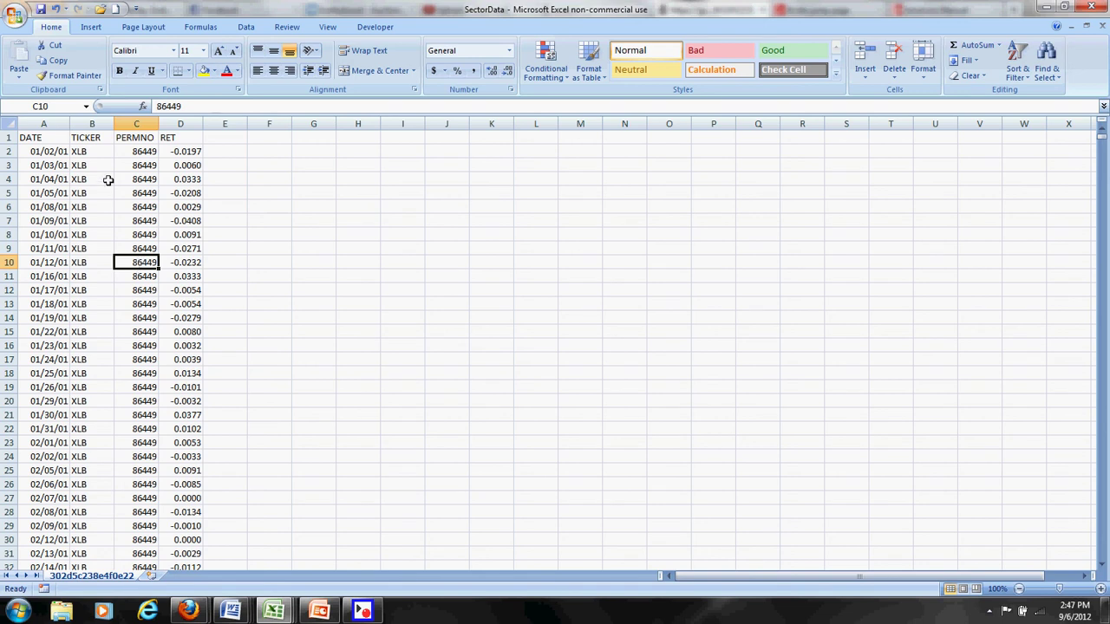
# - Create a PivotTable on a new worksheet with DATE as row labels, TICKER as column labels and RET as values
pyautogui.click(89, 30)
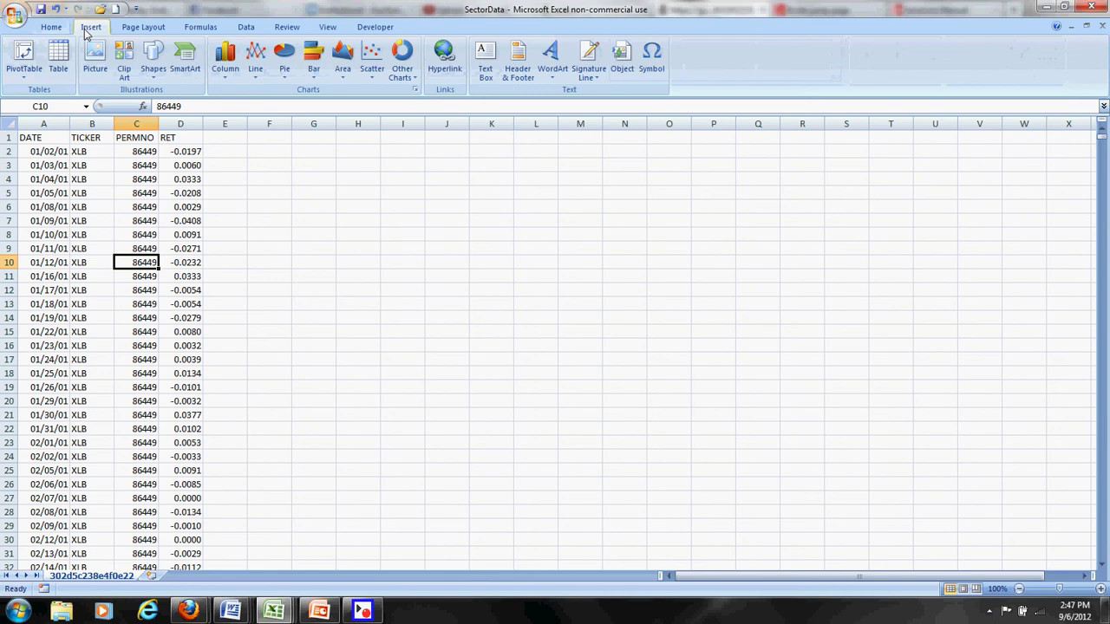
pyautogui.click(24, 57)
pyautogui.click(249, 382)
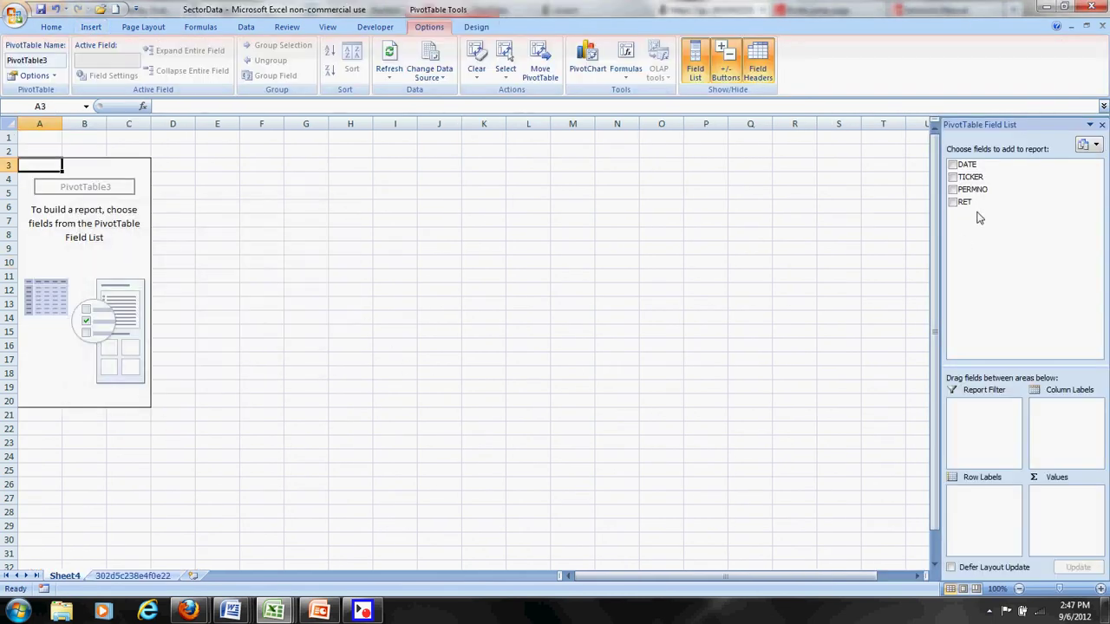
pyautogui.moveTo(966, 164); pyautogui.dragTo(990, 495)
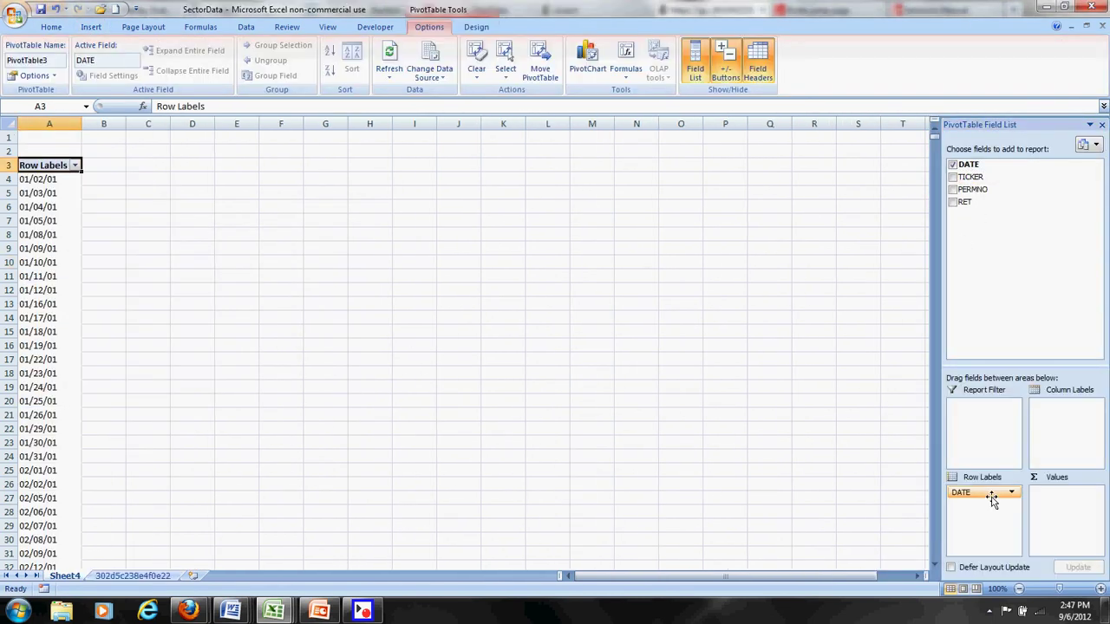
pyautogui.moveTo(969, 176); pyautogui.dragTo(1045, 405)
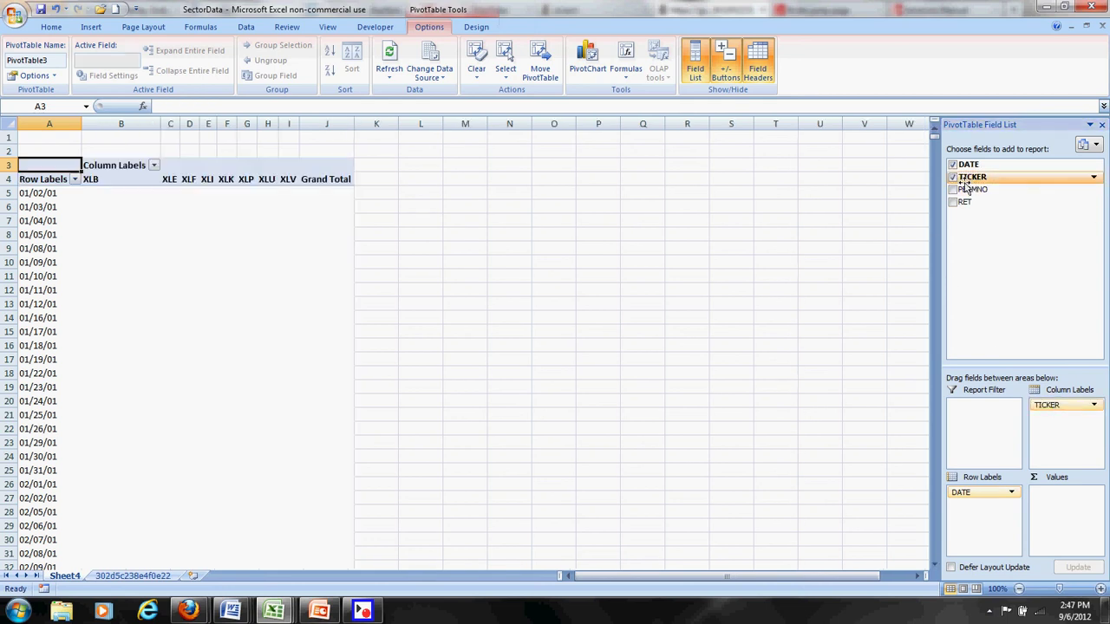
pyautogui.moveTo(967, 206); pyautogui.dragTo(1051, 492)
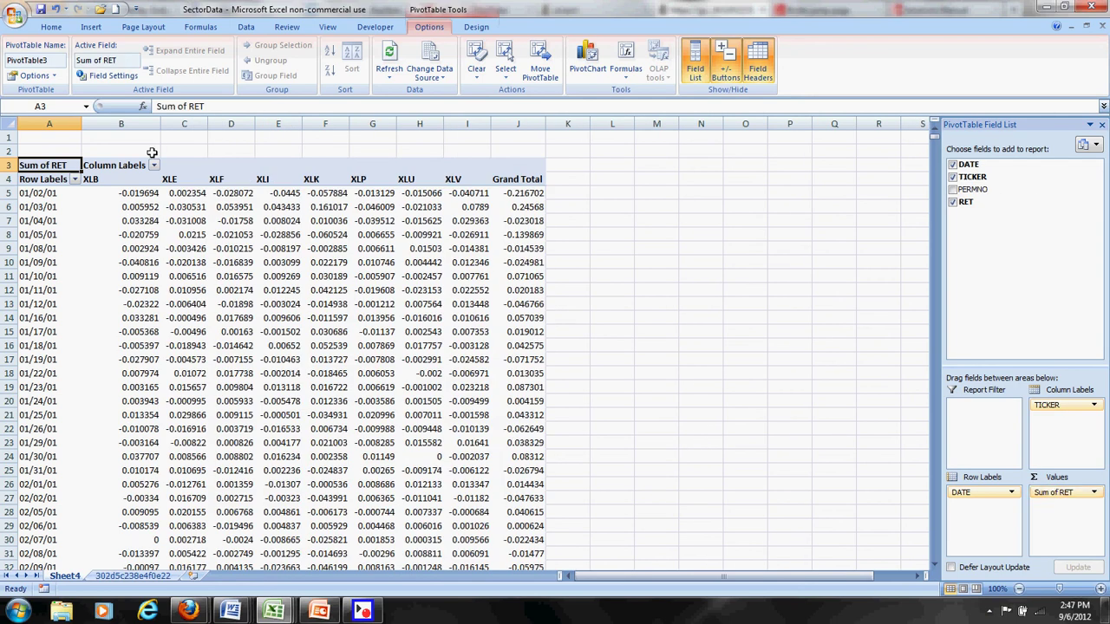
# - Copy columns A through I of the PivotTable into a new worksheet, starting at A1
pyautogui.moveTo(54, 123); pyautogui.dragTo(447, 274)
pyautogui.rightClick(445, 274)
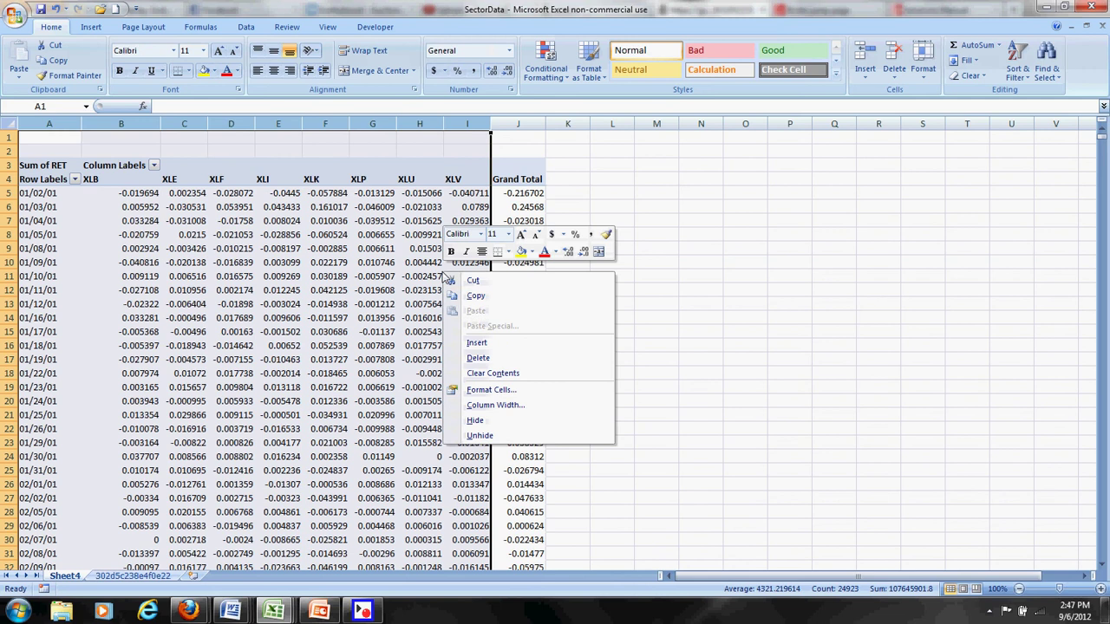
pyautogui.click(476, 295)
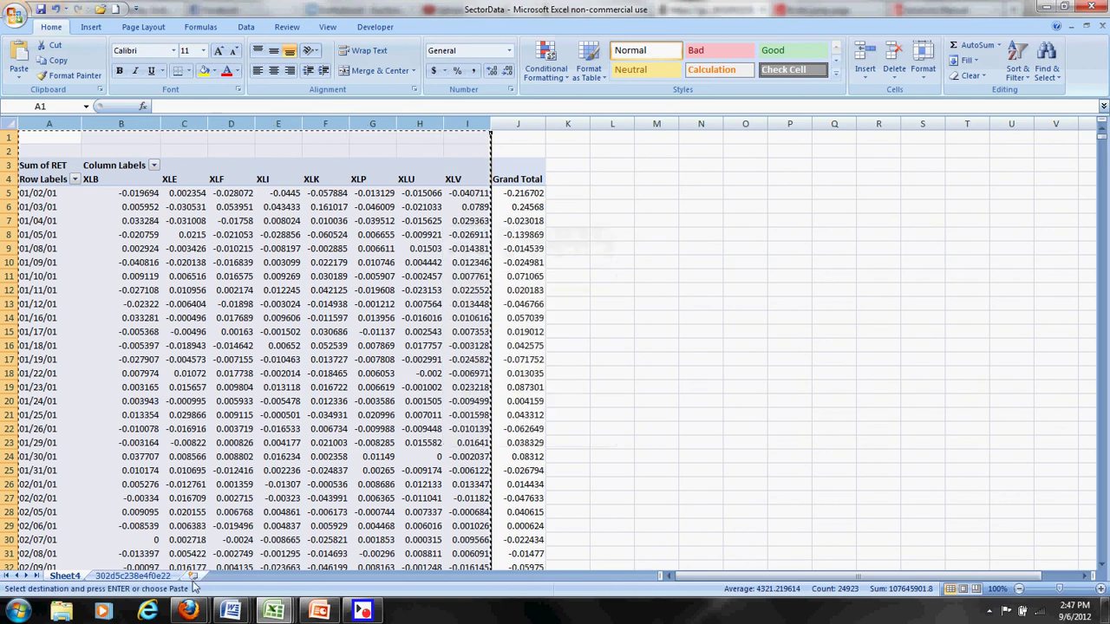
pyautogui.click(193, 576)
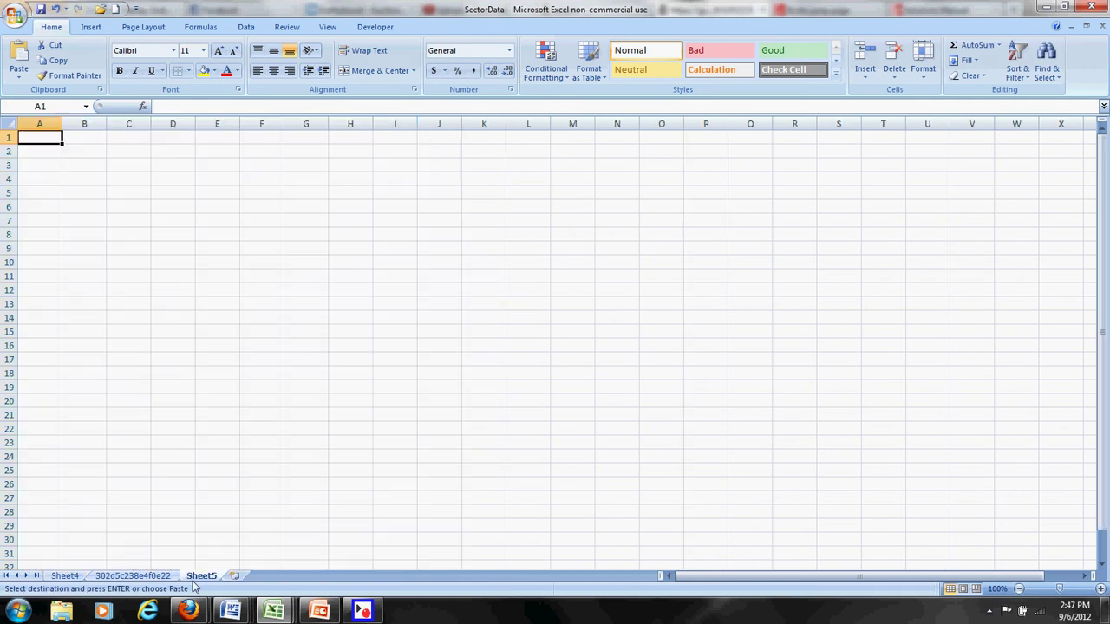
pyautogui.rightClick(53, 142)
pyautogui.click(86, 179)
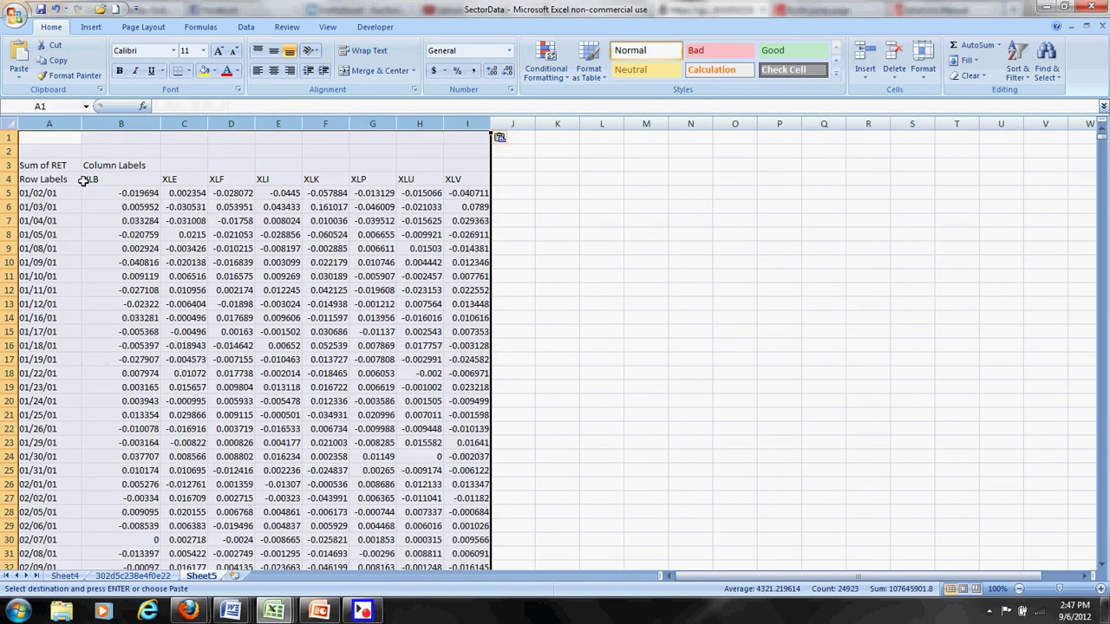
# - Format columns B through I as Number with four decimal places
pyautogui.moveTo(86, 125); pyautogui.dragTo(473, 201)
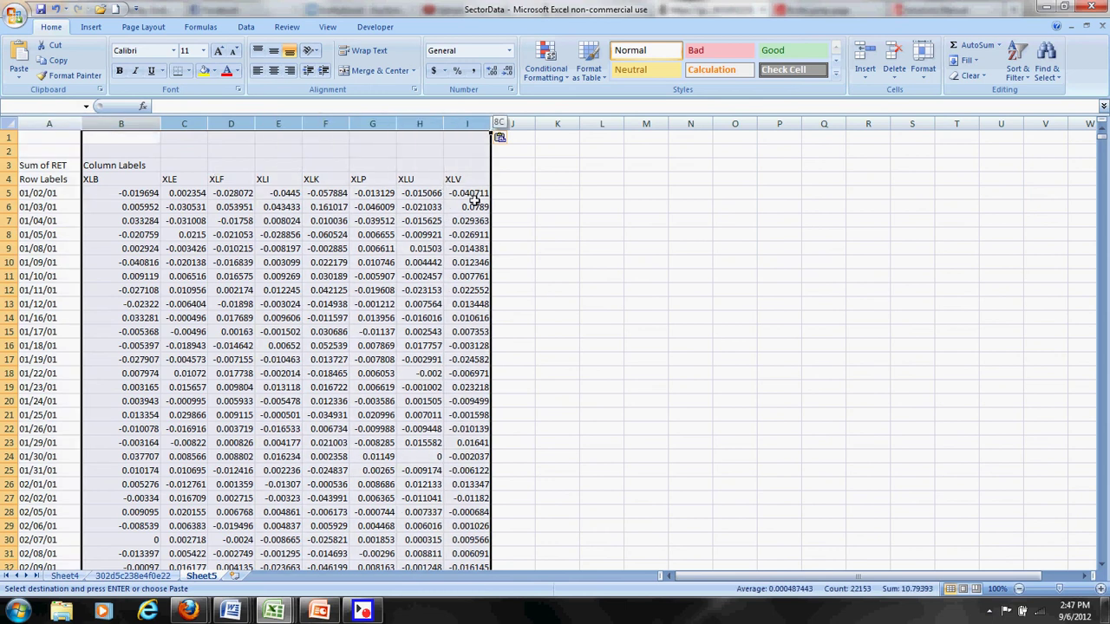
pyautogui.click(509, 50)
pyautogui.click(492, 106)
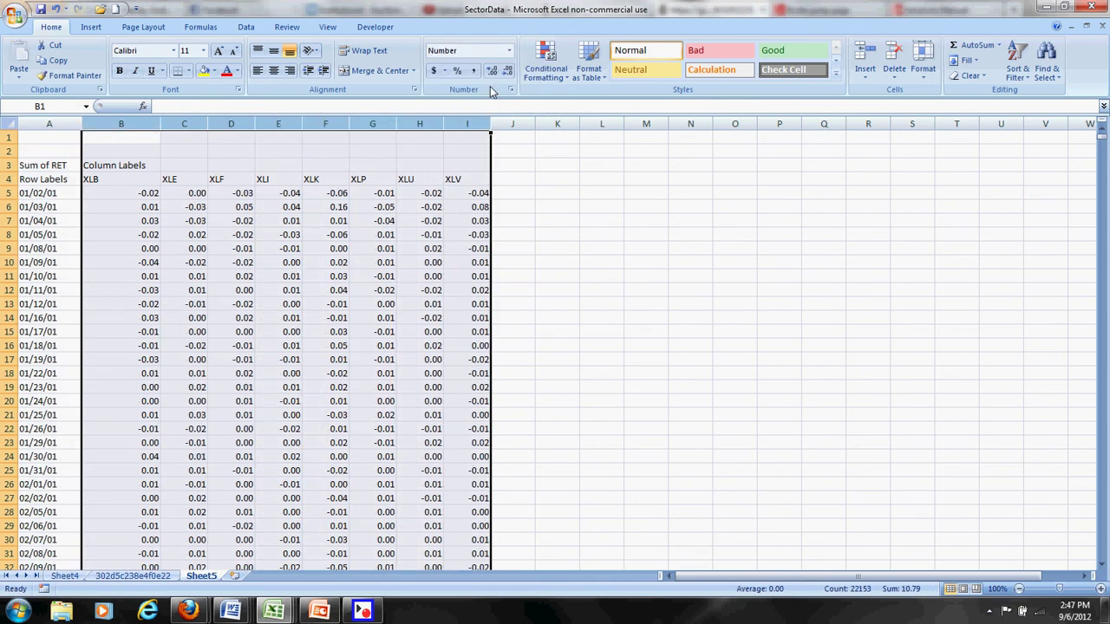
pyautogui.click(492, 75)
pyautogui.click(492, 74)
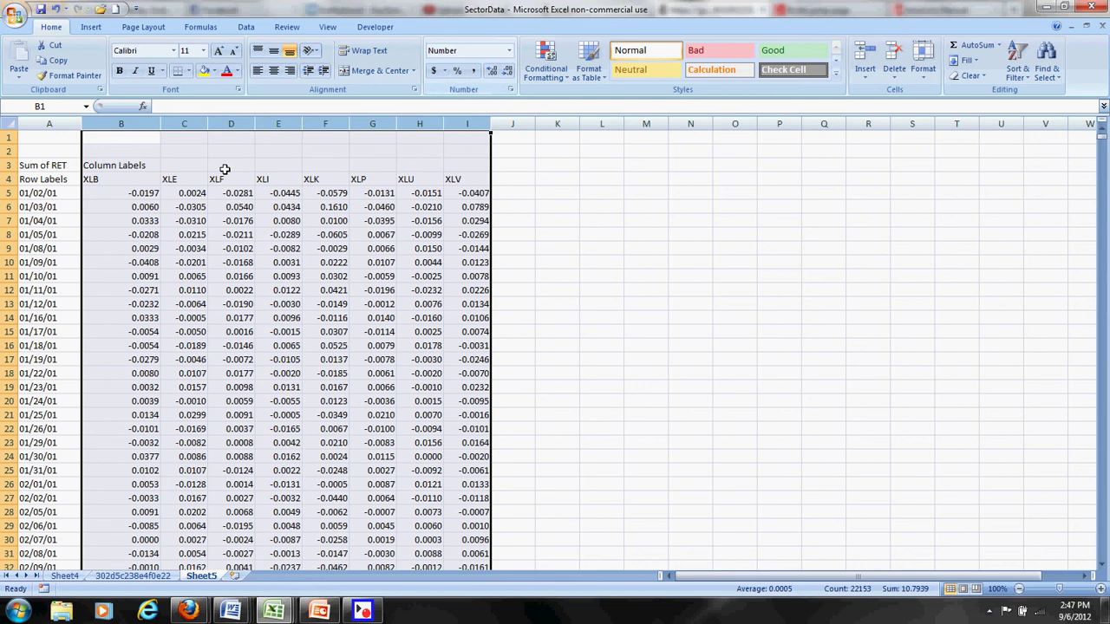
# - Delete the first three rows above the ticker headings
pyautogui.moveTo(198, 178); pyautogui.dragTo(119, 173)
pyautogui.moveTo(6, 137); pyautogui.dragTo(8, 178)
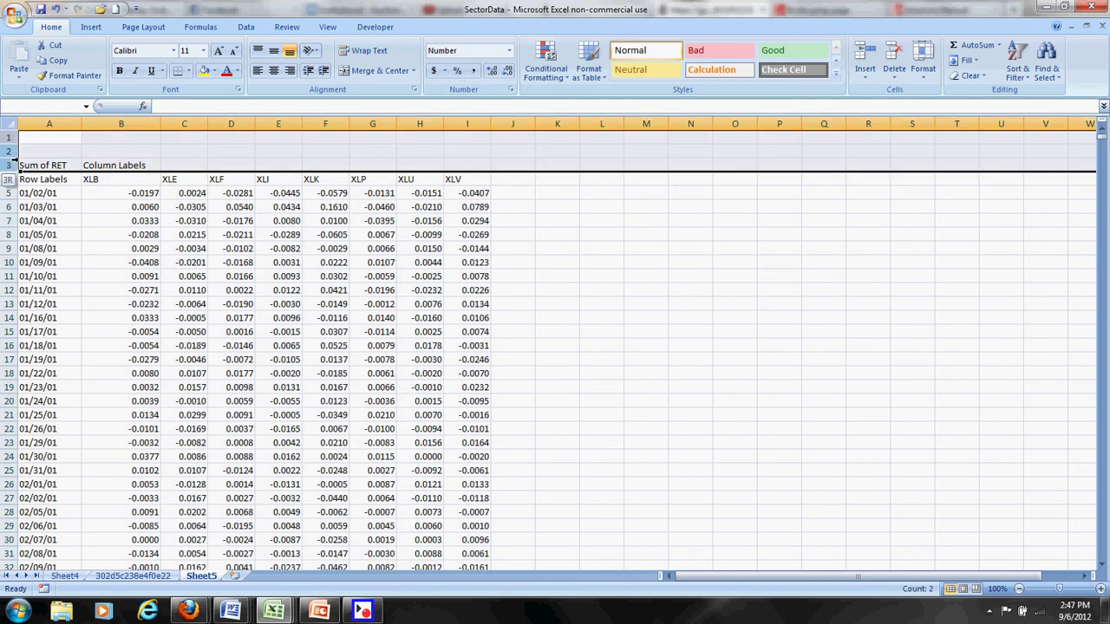
pyautogui.rightClick(16, 154)
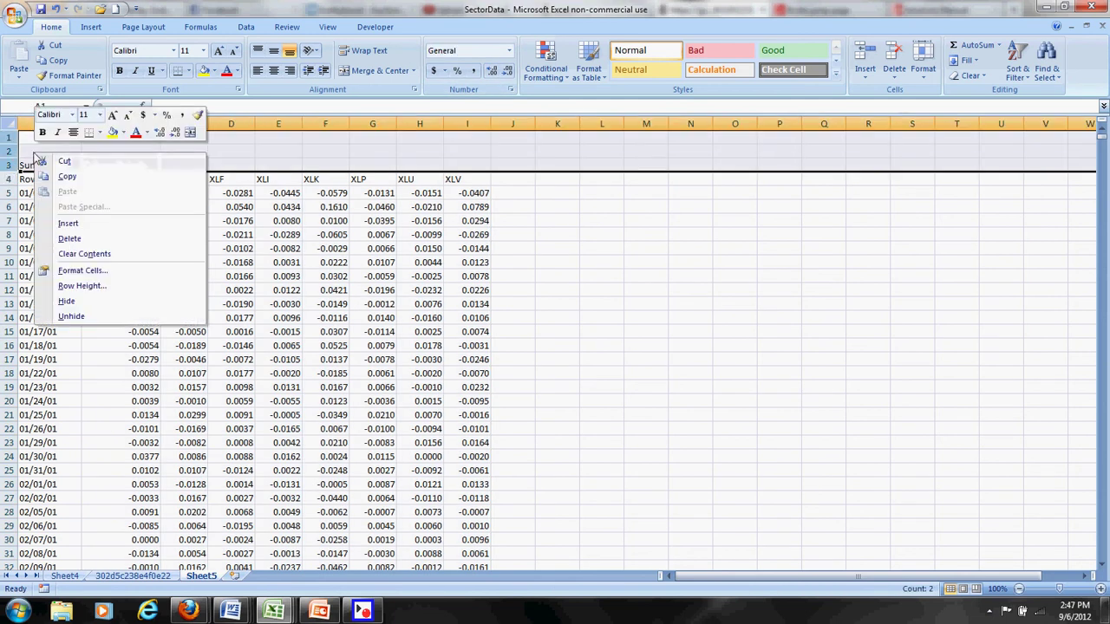
pyautogui.click(69, 238)
# - Replace the heading in A1 with Date
pyautogui.click(10, 137)
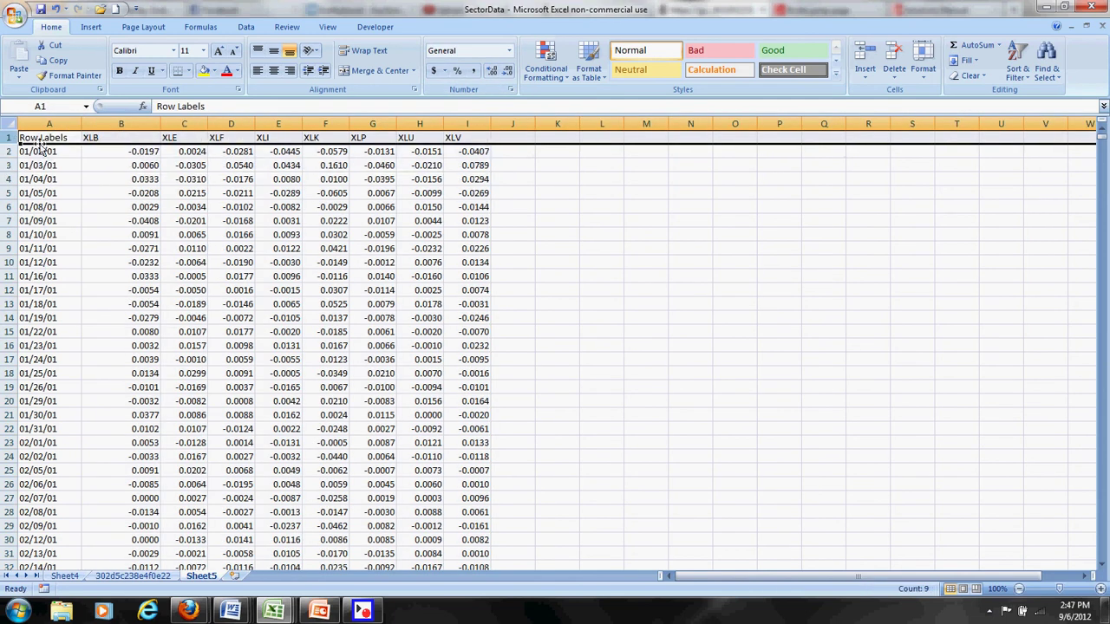
pyautogui.click(39, 141)
pyautogui.write('Date')
pyautogui.press('Return')
# - Insert a blank row above the column headings and enter Returns in B1
pyautogui.click(7, 137)
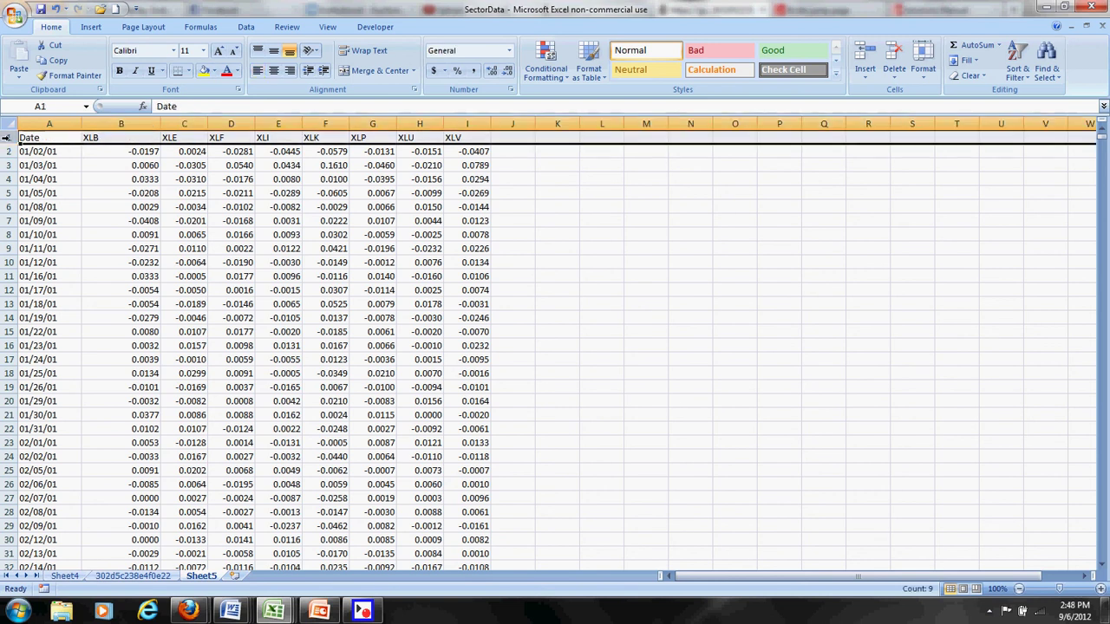
pyautogui.rightClick(6, 137)
pyautogui.click(45, 217)
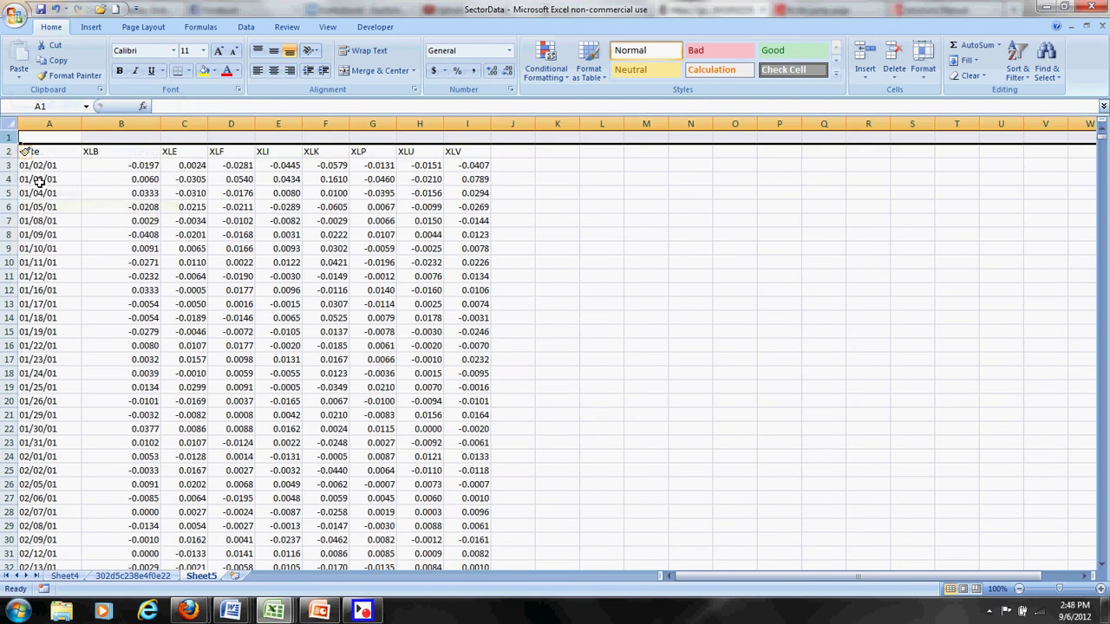
pyautogui.moveTo(87, 138); pyautogui.dragTo(468, 139)
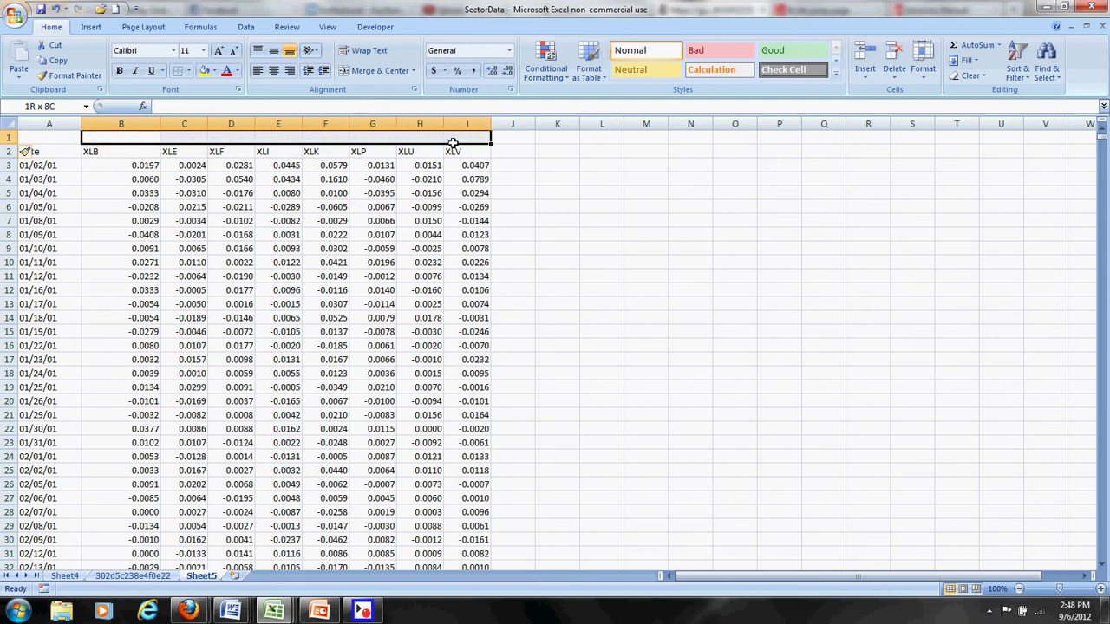
pyautogui.click(139, 138)
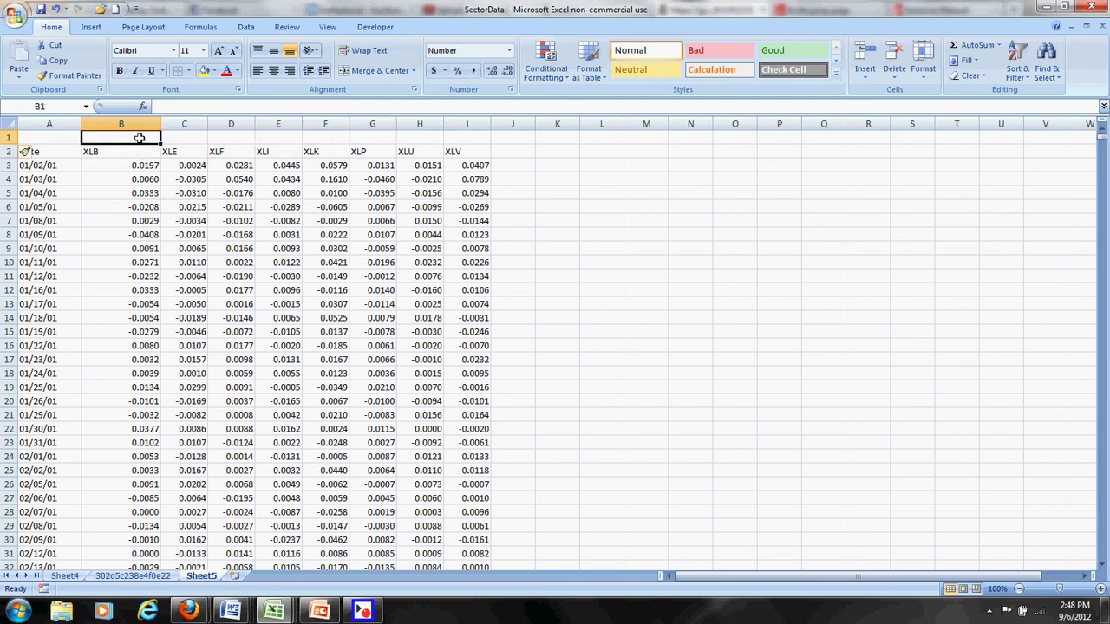
pyautogui.write('Returns')
pyautogui.press('Return')
# - Merge and center the Returns title across B1:I1 and make it bold and italic
pyautogui.moveTo(139, 138); pyautogui.dragTo(454, 138)
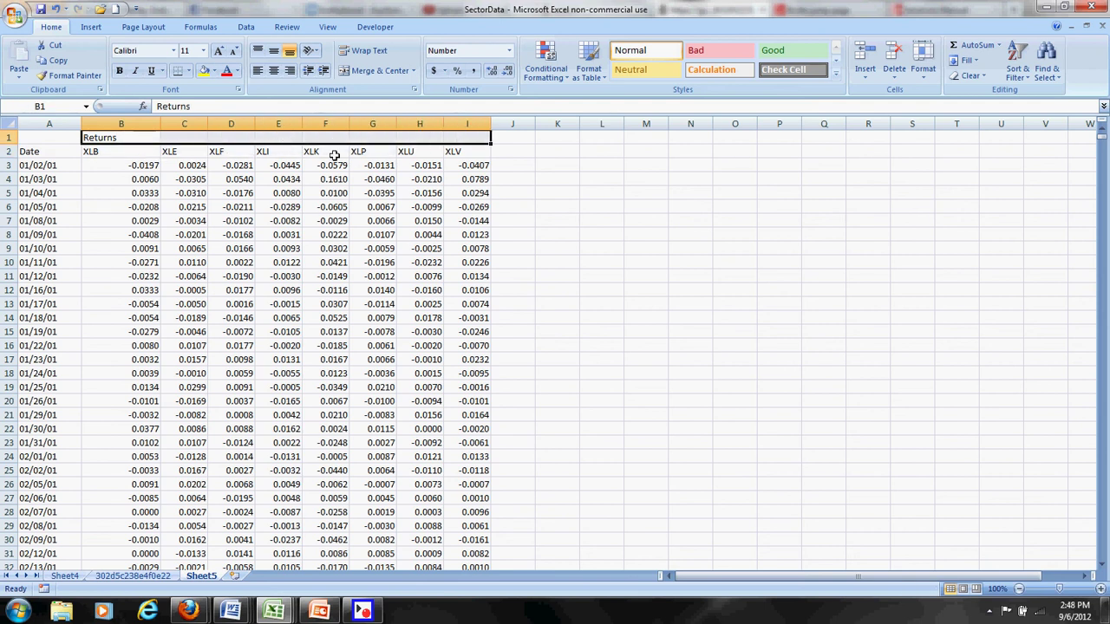
pyautogui.click(374, 74)
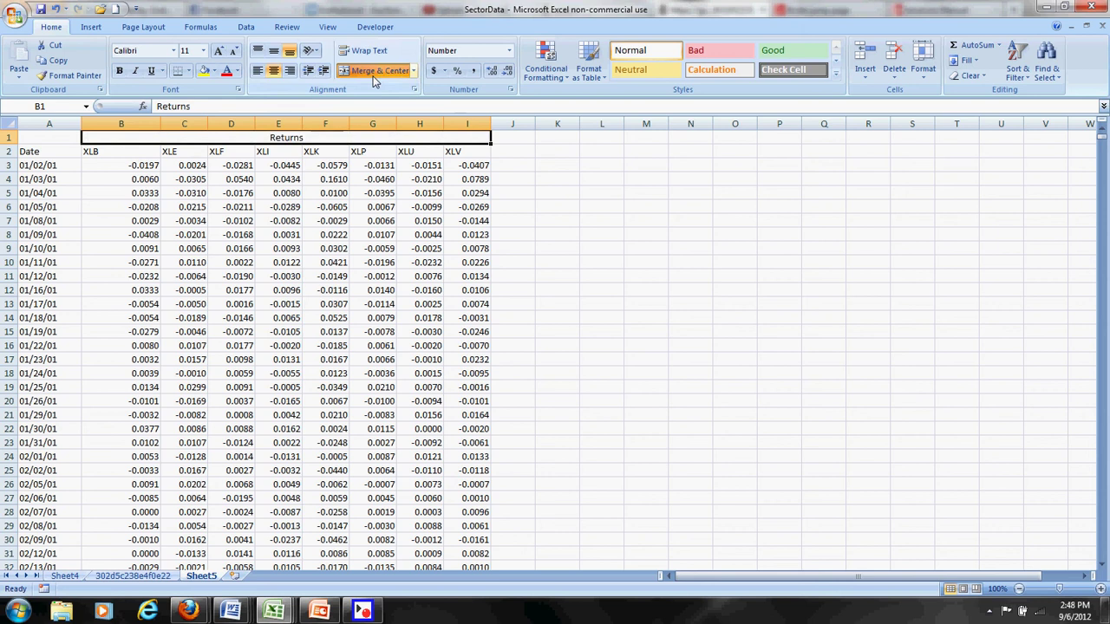
pyautogui.click(135, 73)
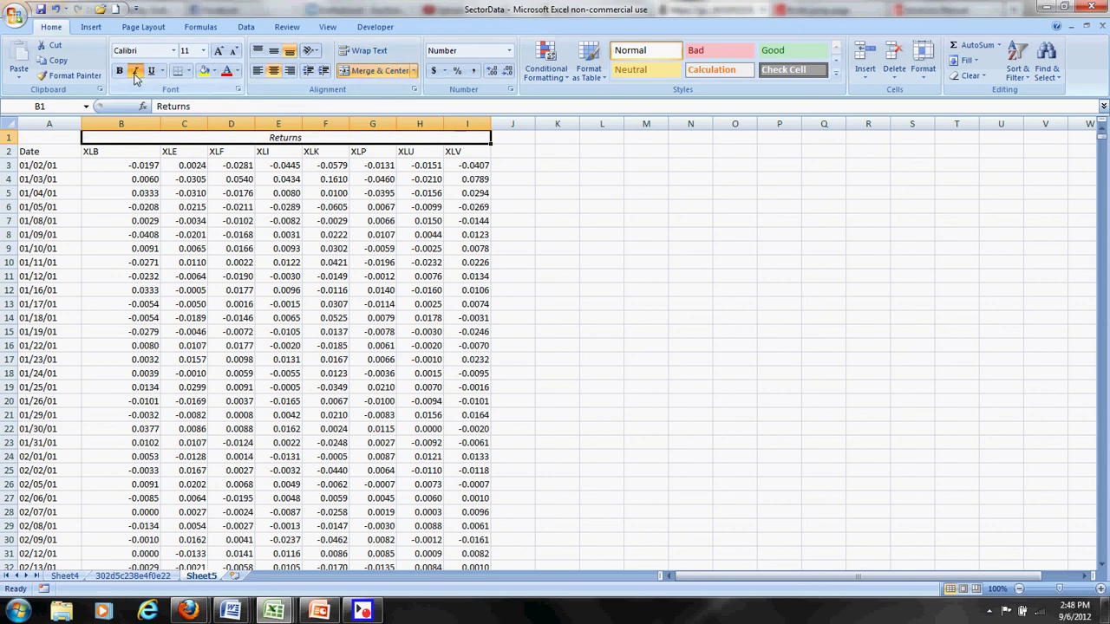
pyautogui.click(120, 72)
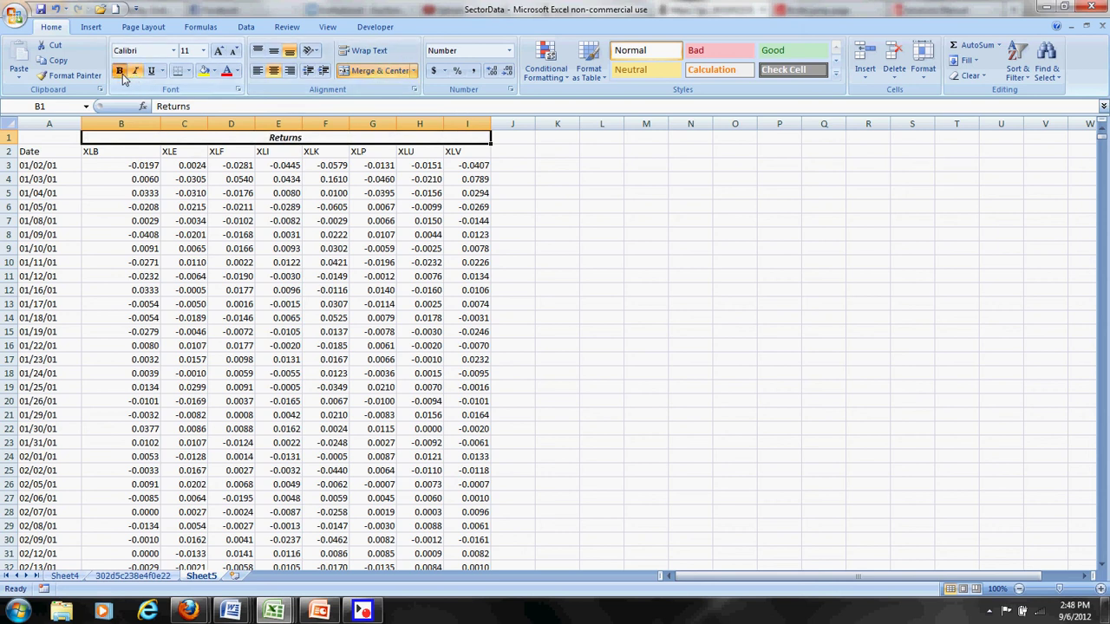
# - Underline, bold and center the Date and ticker headings in row 2
pyautogui.click(9, 151)
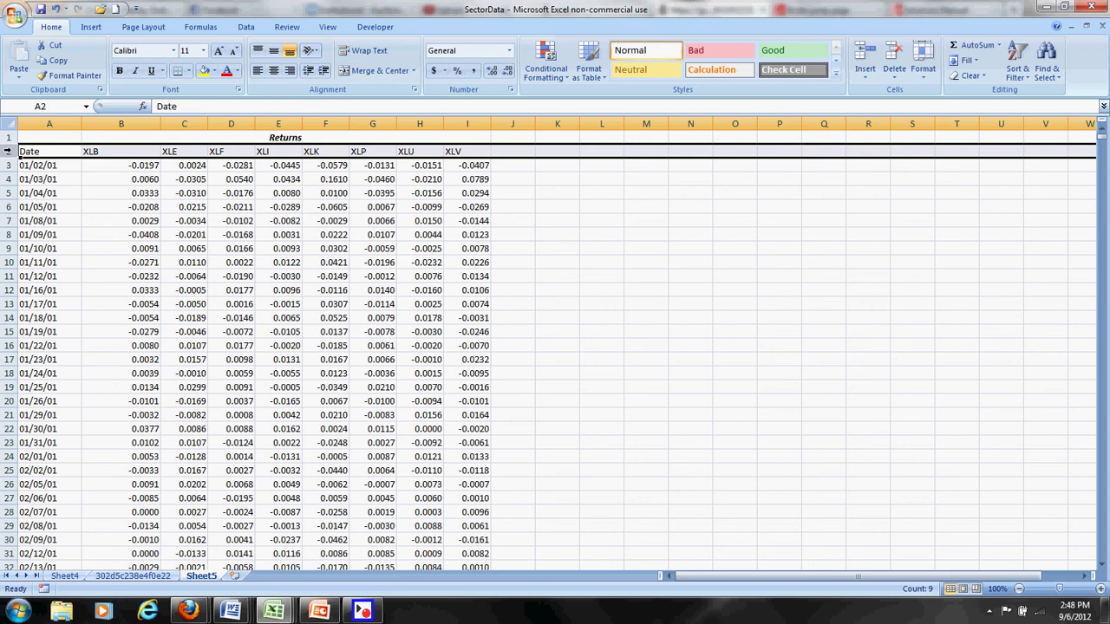
pyautogui.click(151, 71)
pyautogui.click(120, 71)
pyautogui.click(274, 71)
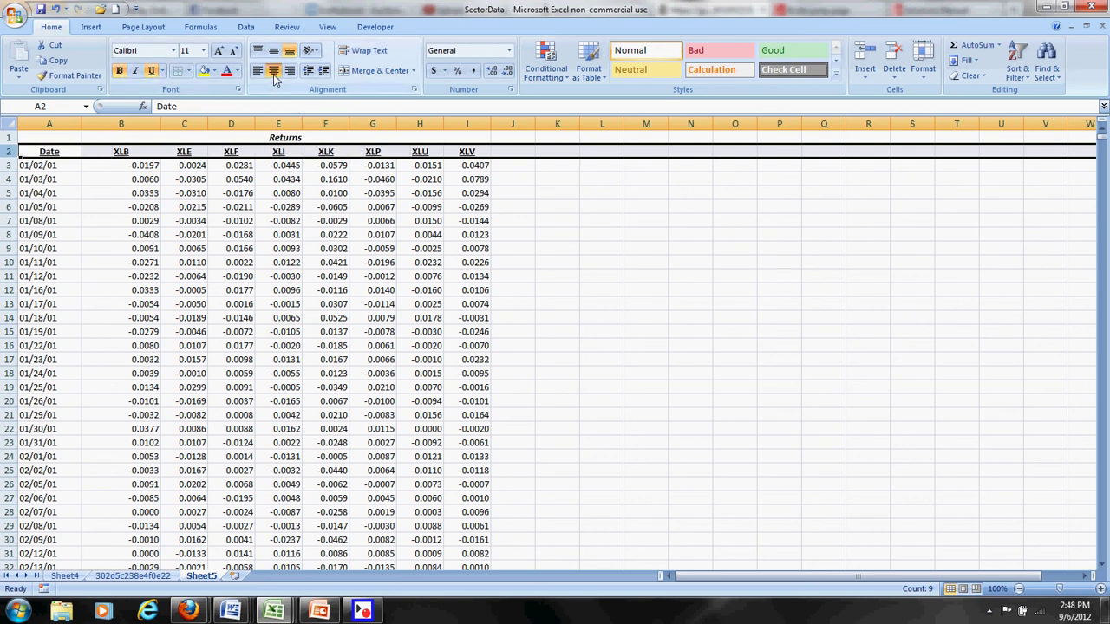
# - Autofit the width of column B to its return values
pyautogui.doubleClick(157, 121)
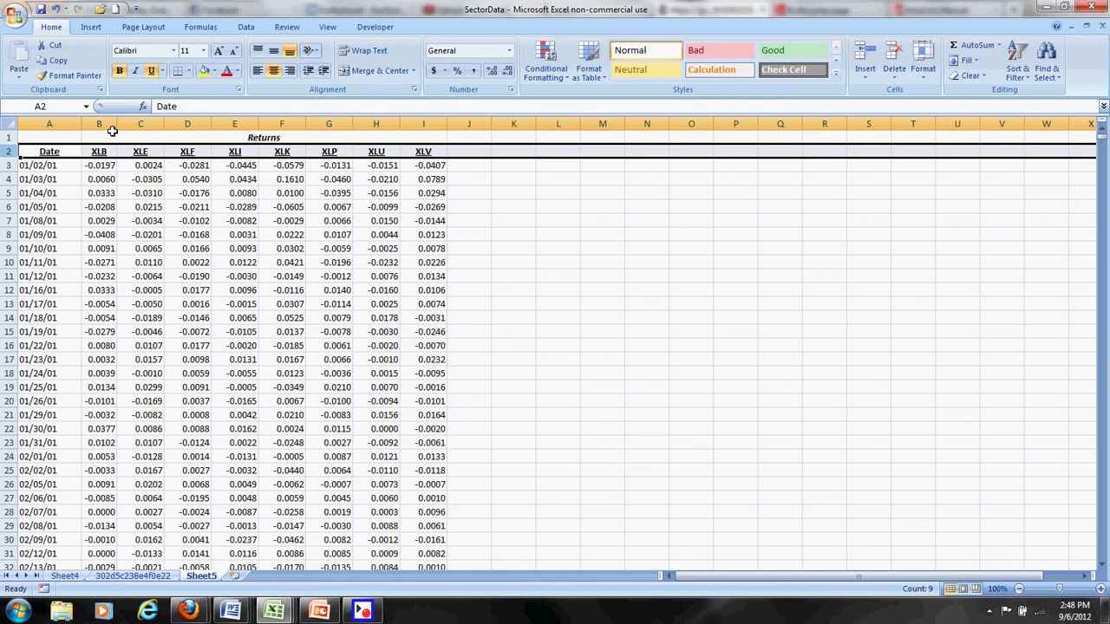
pyautogui.click(56, 10)
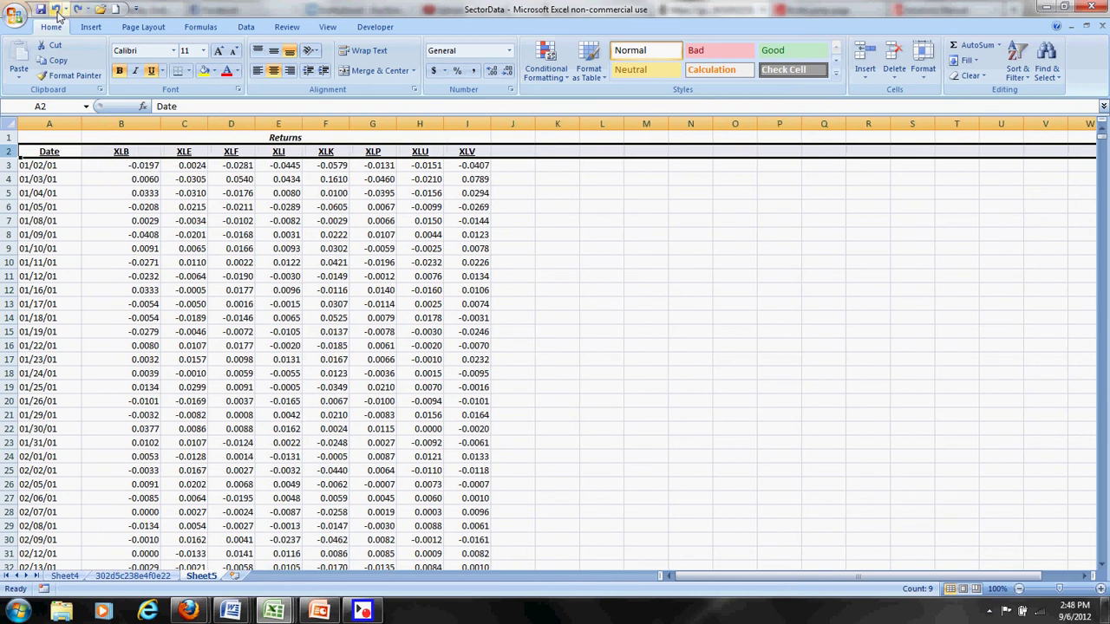
pyautogui.click(127, 233)
pyautogui.click(134, 124)
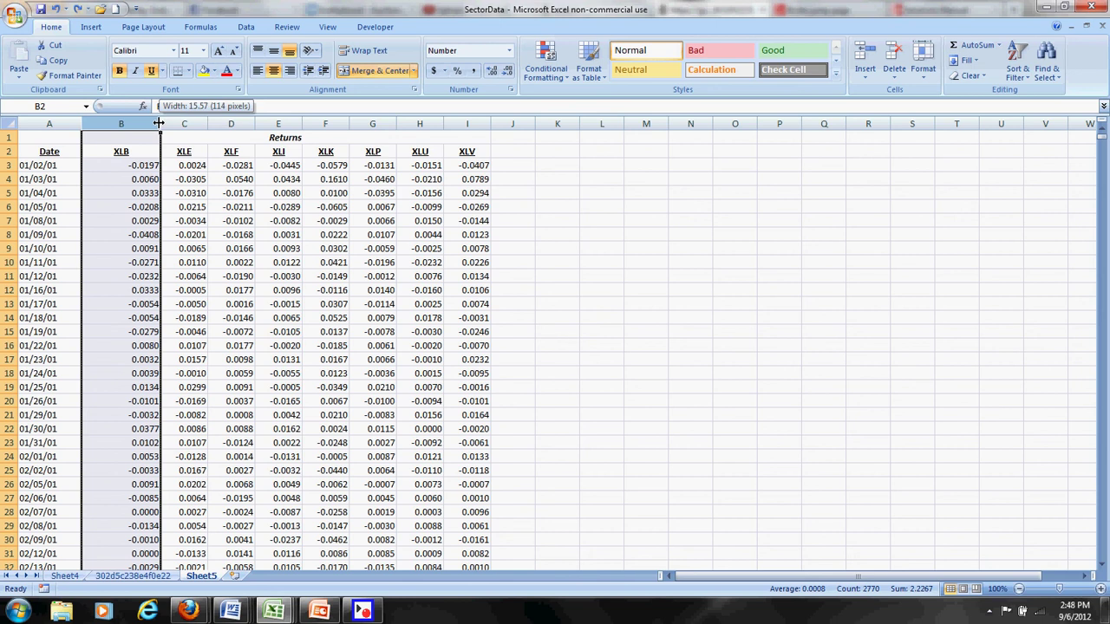
pyautogui.doubleClick(161, 125)
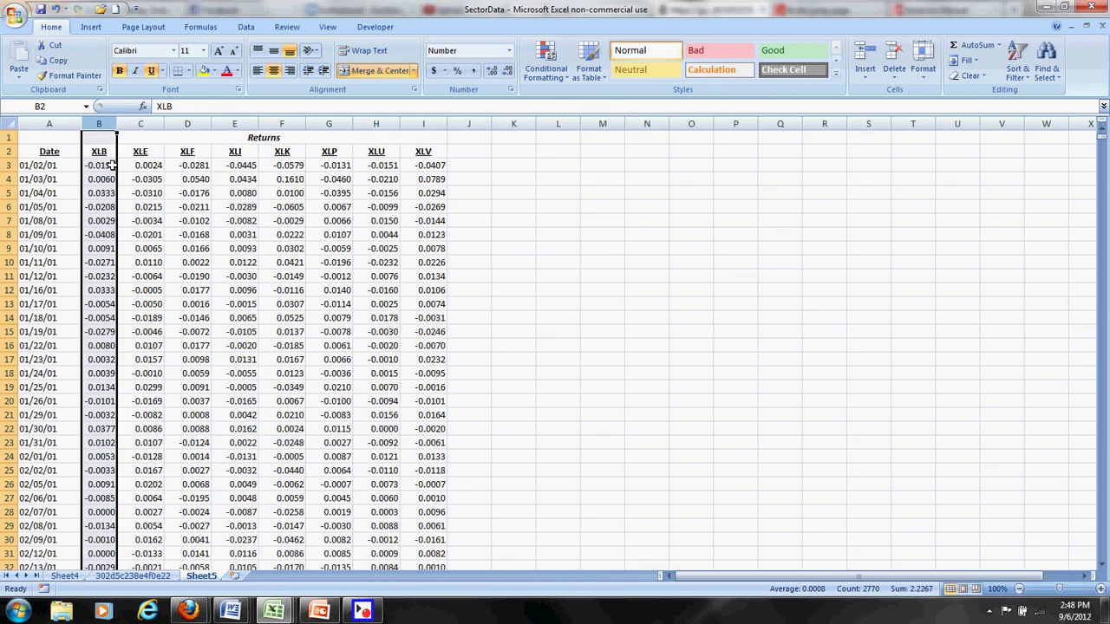
# - Narrow columns C through I to a uniform width that just fits their values
pyautogui.moveTo(140, 126); pyautogui.dragTo(446, 134)
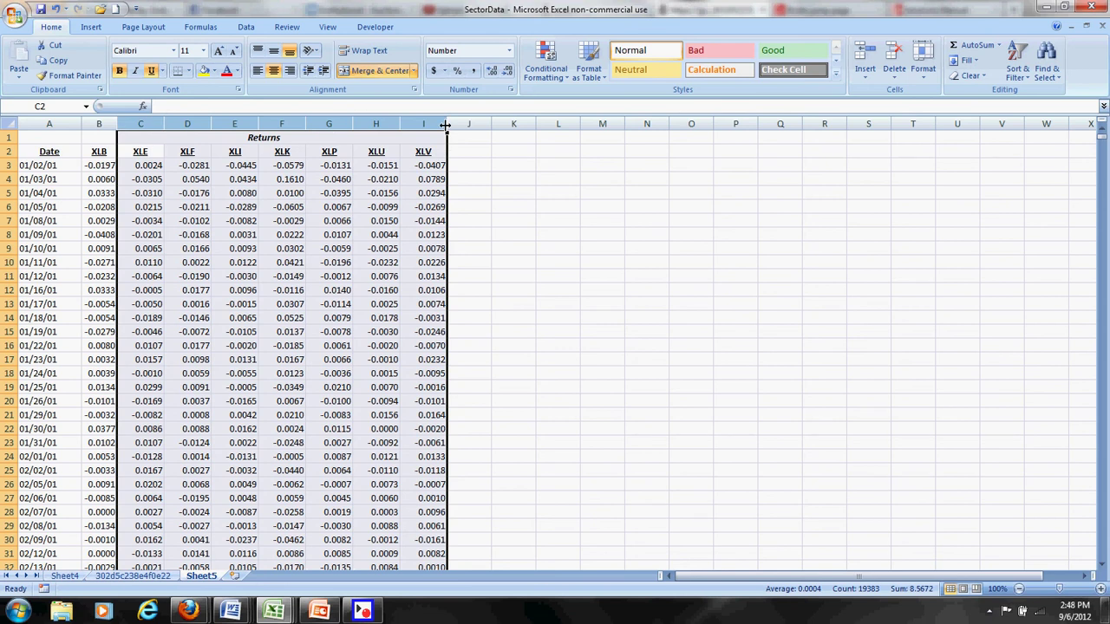
pyautogui.moveTo(446, 124); pyautogui.dragTo(436, 124)
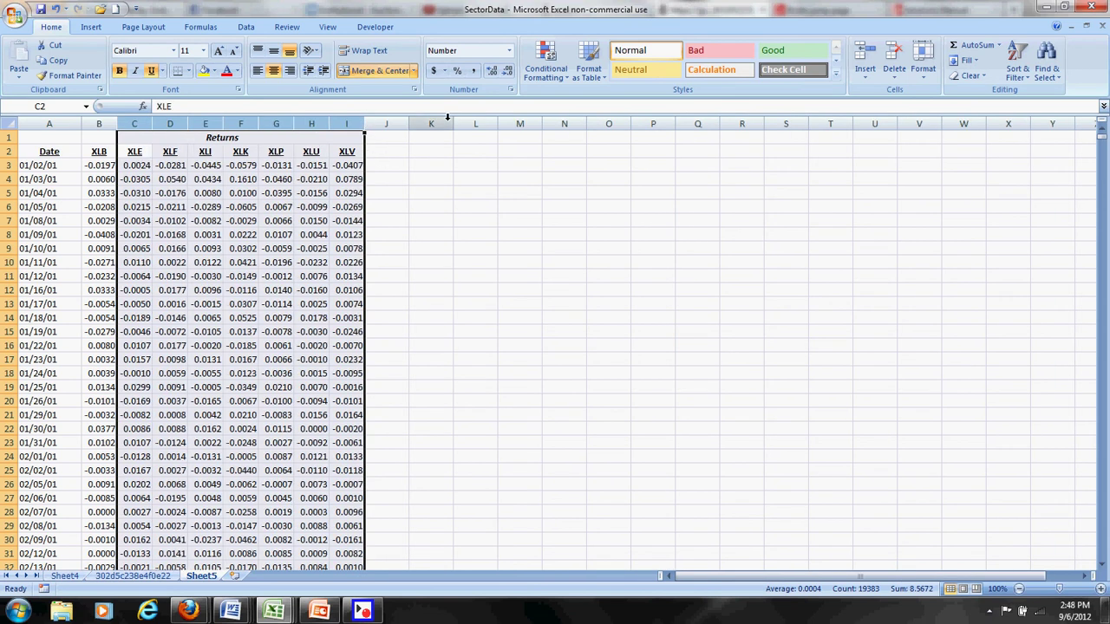
pyautogui.click(419, 193)
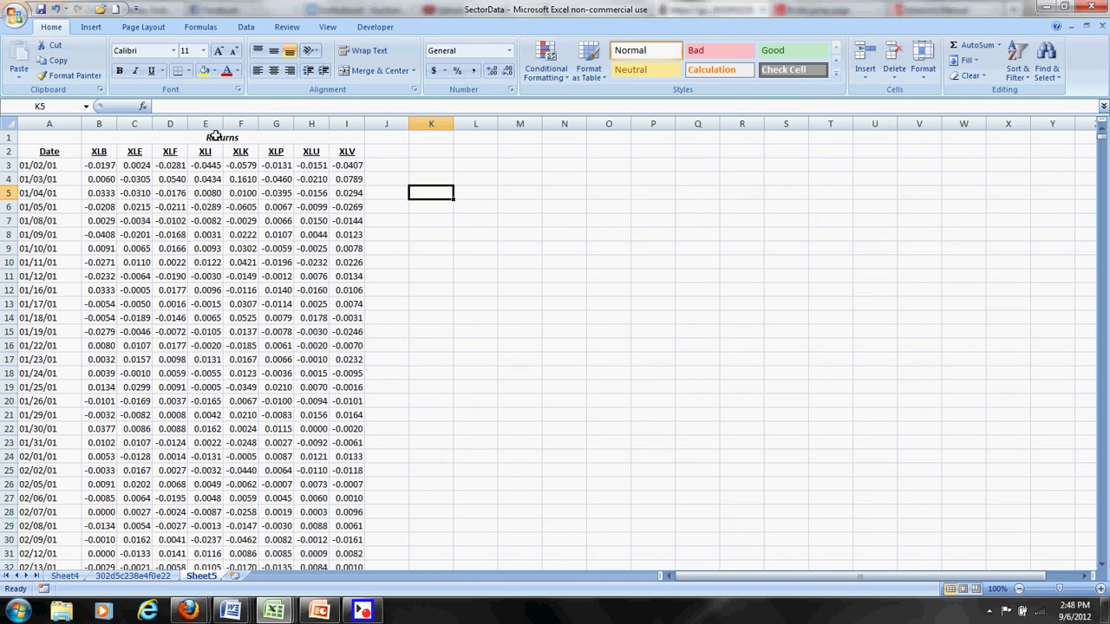
# - Copy the Returns title and ticker headings from B1:I2 to the block starting at K1
pyautogui.moveTo(137, 136); pyautogui.dragTo(139, 150)
pyautogui.rightClick(149, 147)
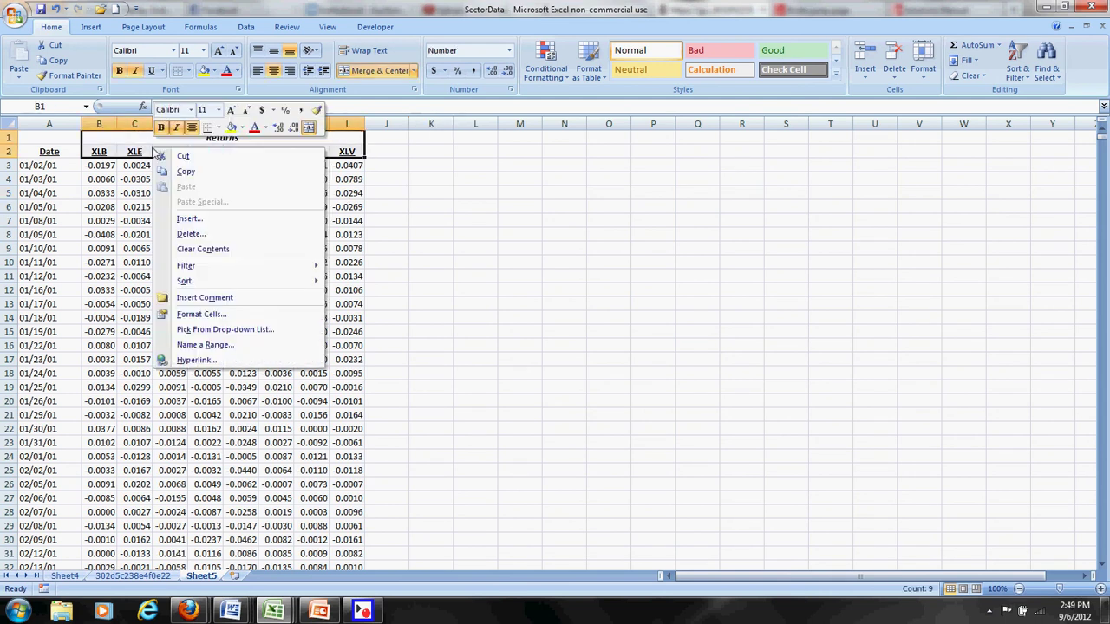
pyautogui.click(184, 171)
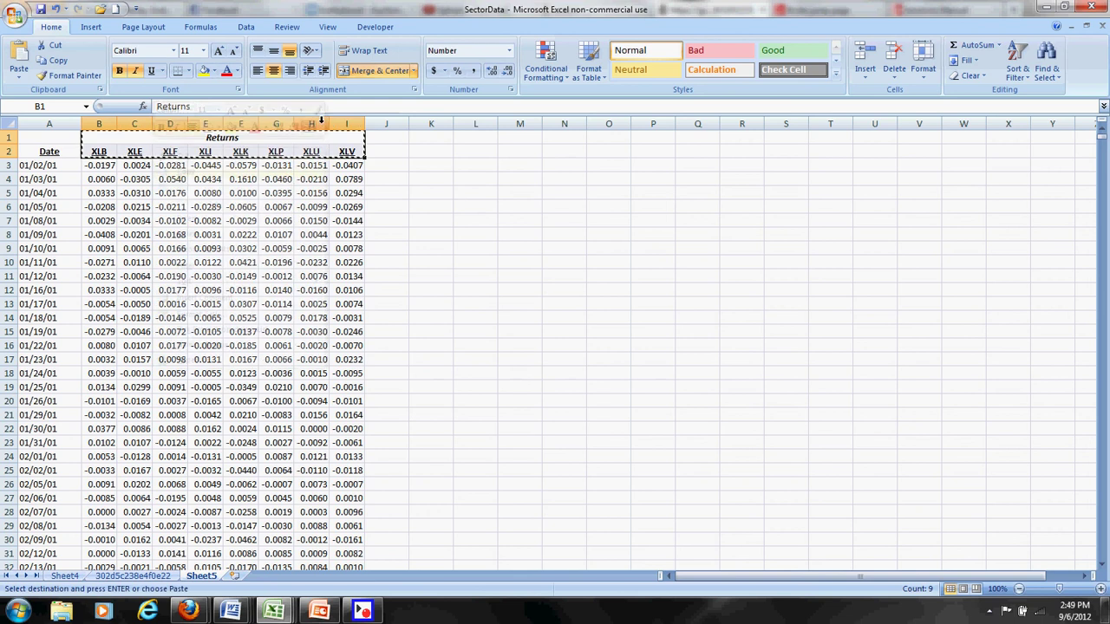
pyautogui.click(382, 139)
pyautogui.rightClick(384, 140)
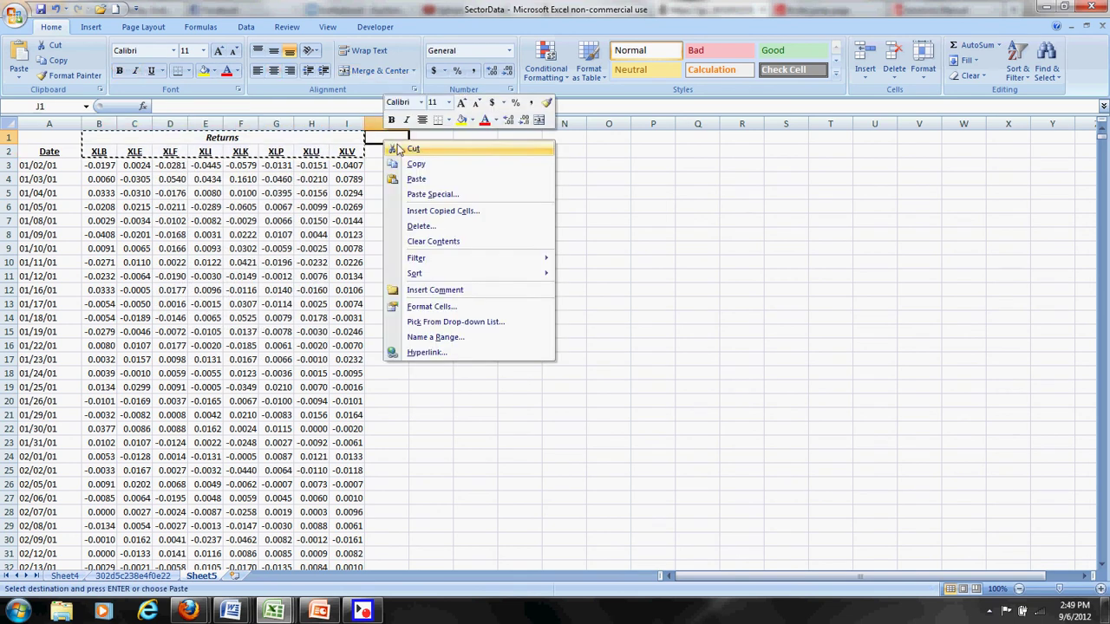
pyautogui.press('Escape')
pyautogui.click(425, 137)
pyautogui.rightClick(427, 140)
pyautogui.click(457, 180)
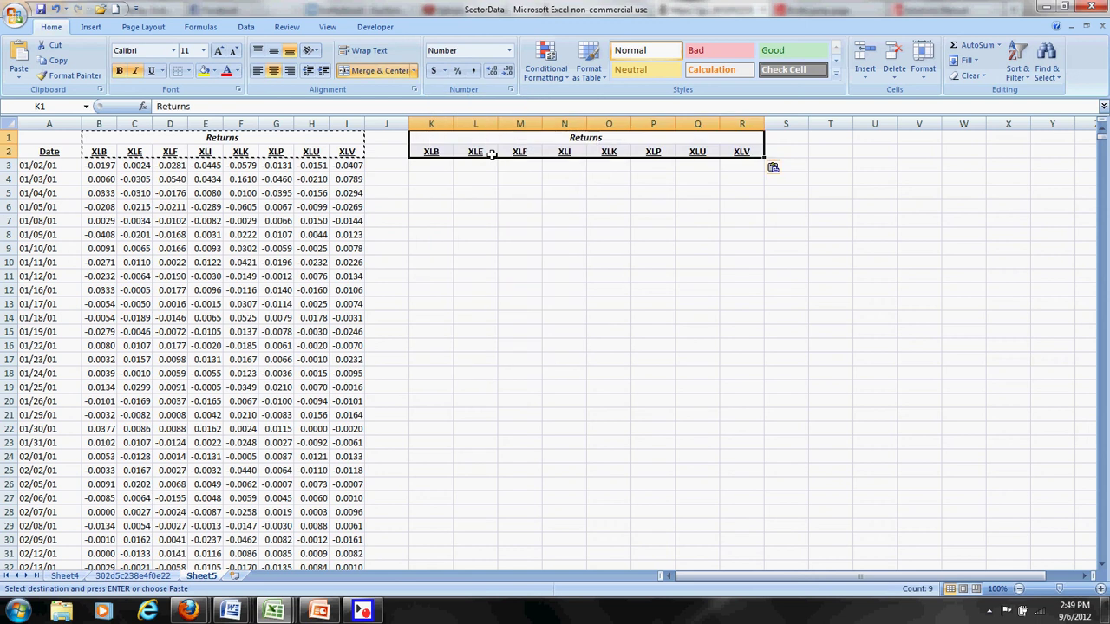
# - Change the copied block's title in K1 to "Normalized prices"
pyautogui.click(512, 139)
pyautogui.click(444, 105)
pyautogui.press('BackSpace')
pyautogui.press('BackSpace')
pyautogui.press('BackSpace')
pyautogui.press('BackSpace')
pyautogui.press('BackSpace')
pyautogui.press('BackSpace')
pyautogui.write('Normal')
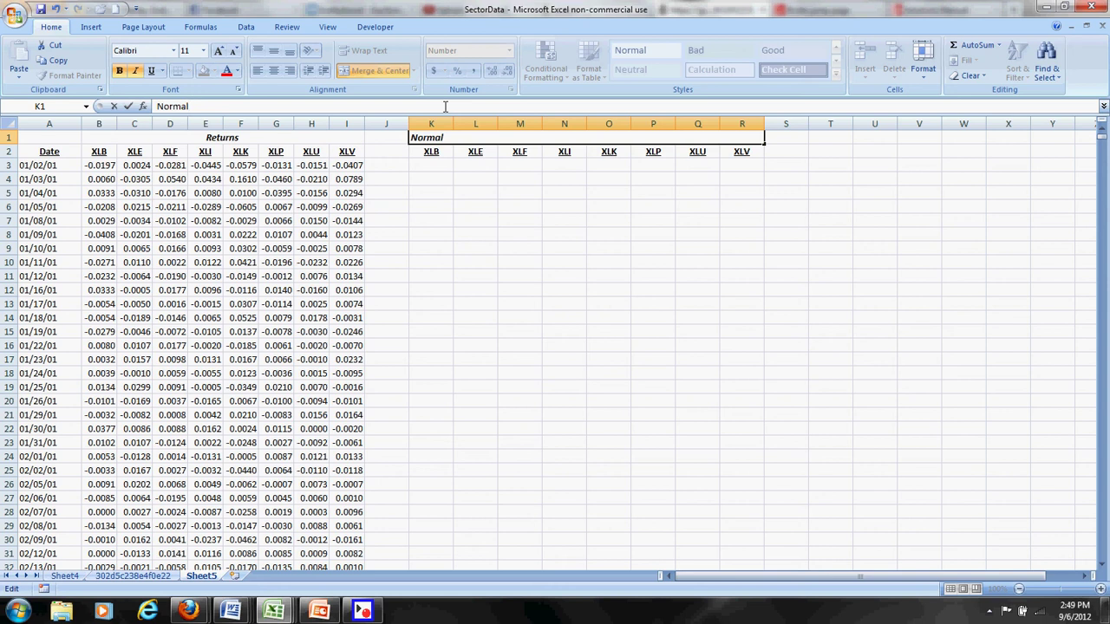
pyautogui.write('ized prices')
pyautogui.press('Return')
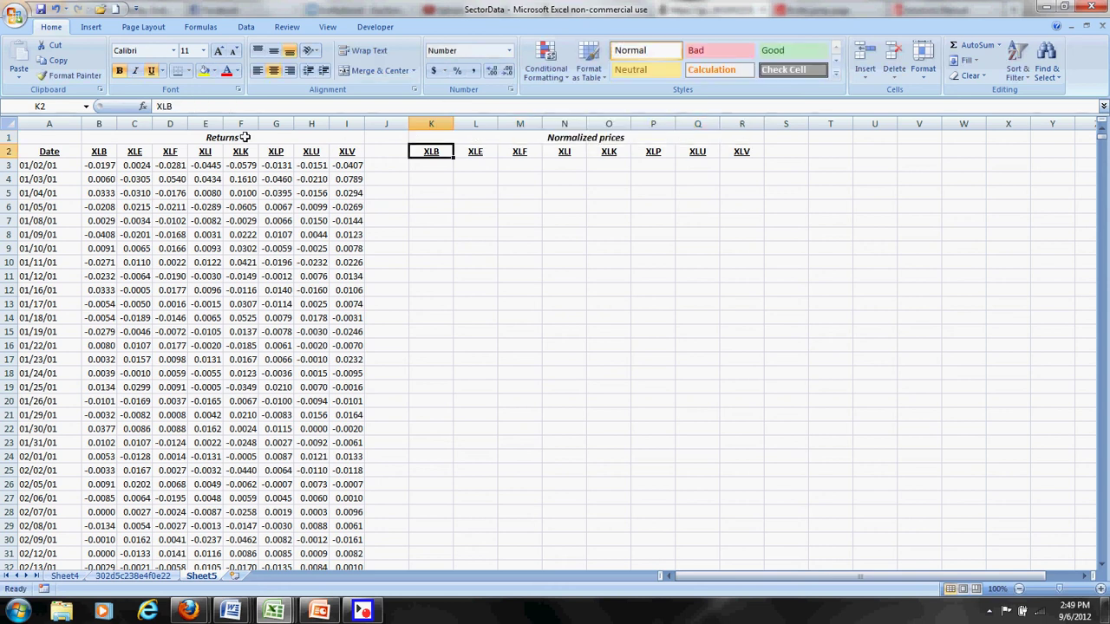
# - Copy the whole Date column A into column J beside the Normalized prices block
pyautogui.click(55, 124)
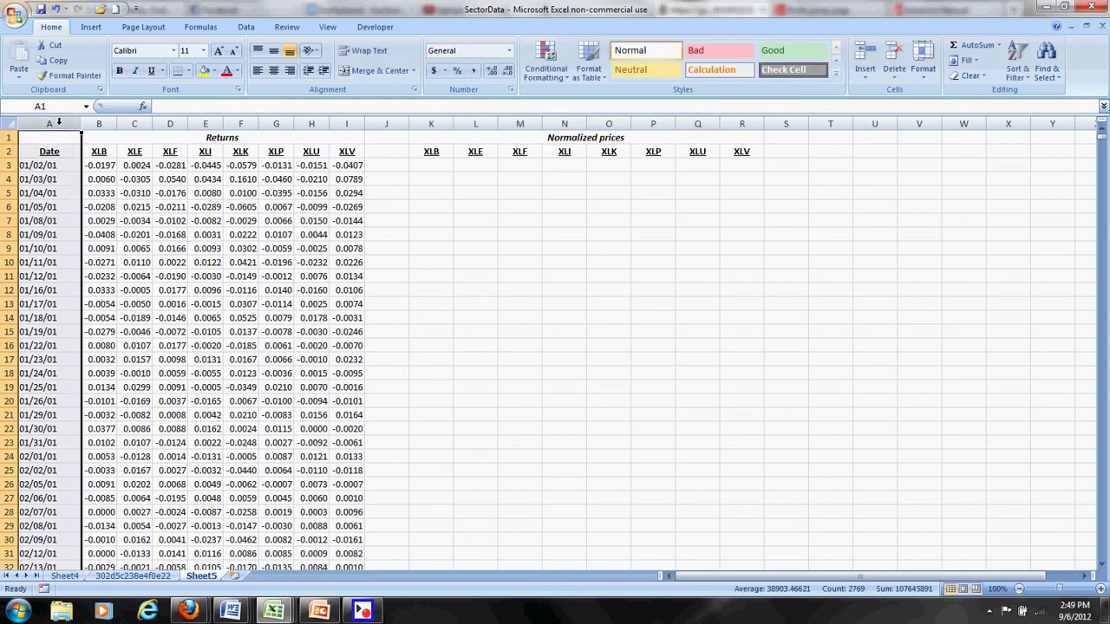
pyautogui.rightClick(59, 126)
pyautogui.click(90, 151)
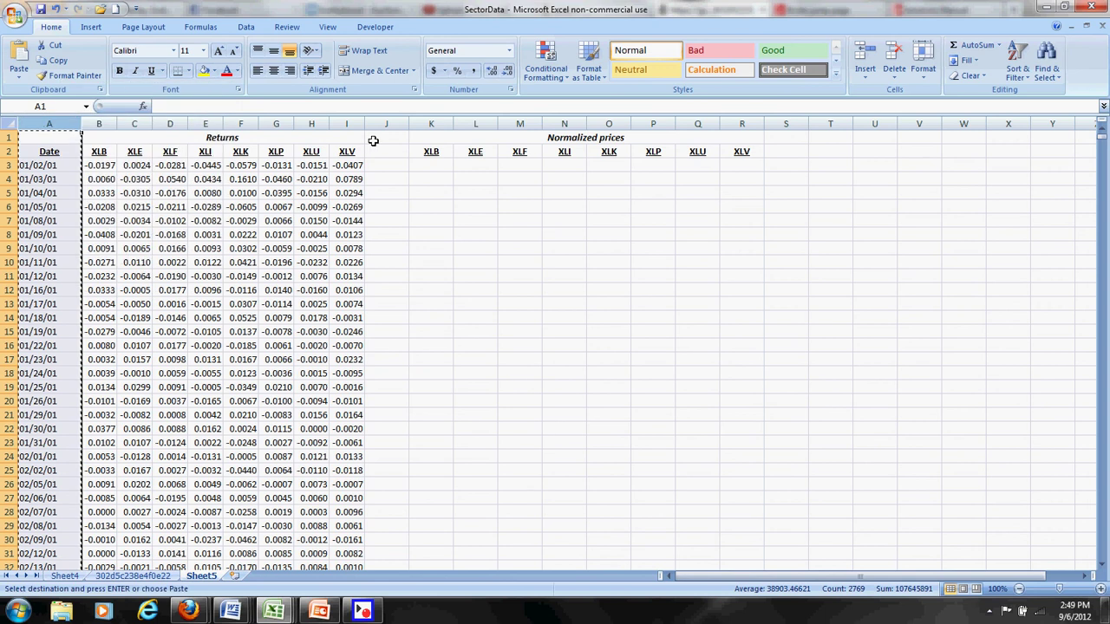
pyautogui.click(374, 137)
pyautogui.rightClick(380, 137)
pyautogui.click(414, 179)
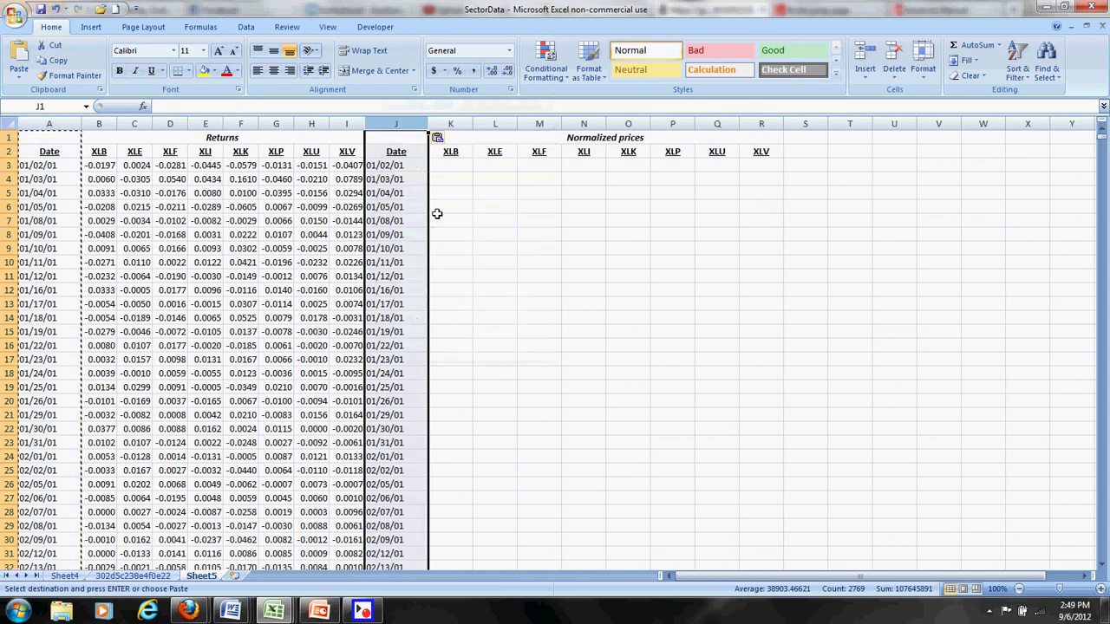
# - Insert a blank column at J to separate the returns from the copied dates
pyautogui.rightClick(403, 128)
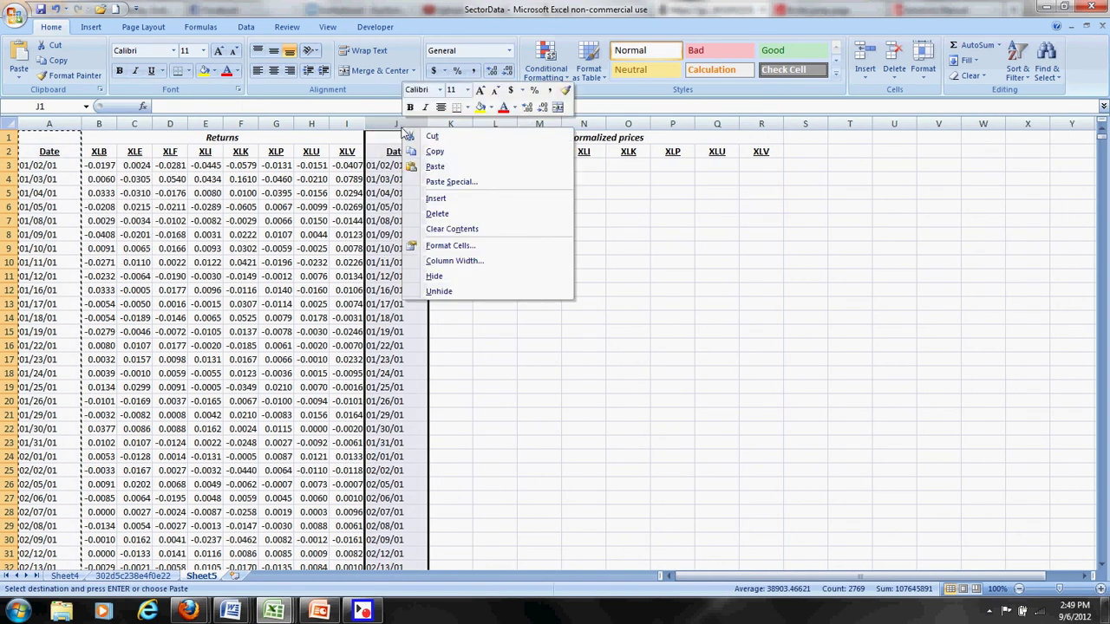
pyautogui.click(431, 199)
pyautogui.click(433, 235)
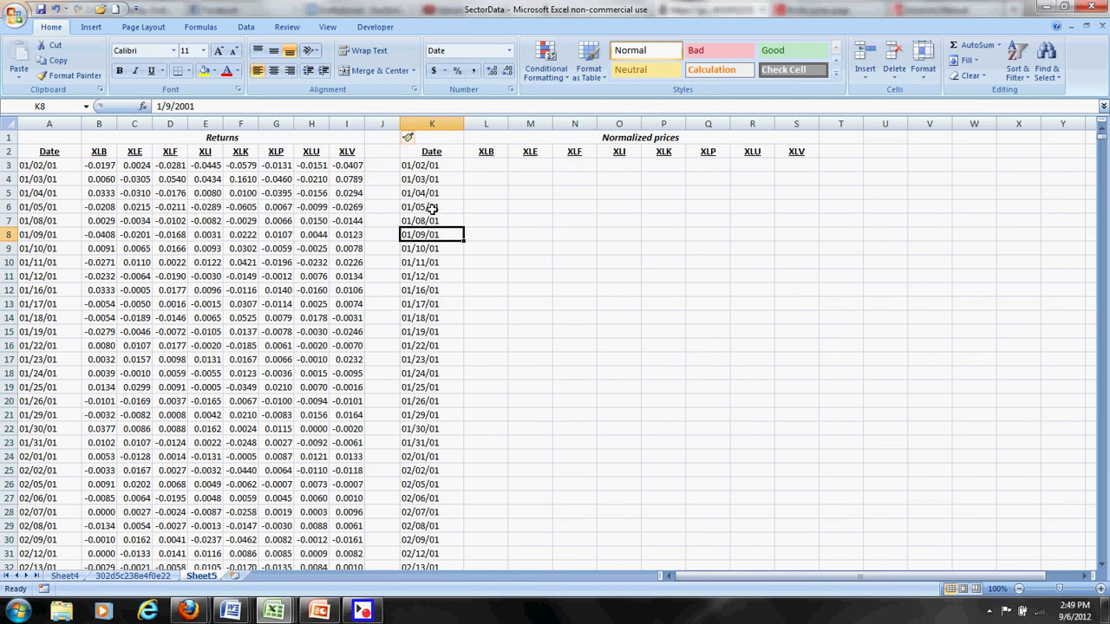
pyautogui.click(479, 201)
pyautogui.click(386, 178)
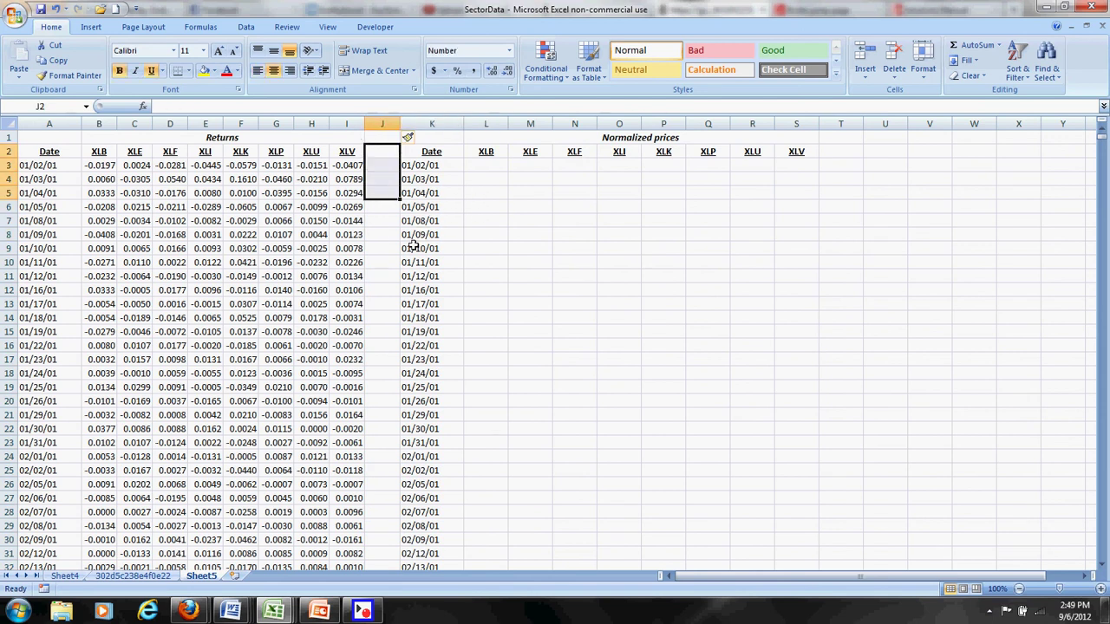
pyautogui.click(503, 235)
# - Enter the formula =1+B3 in L3 as the first normalized price for XLB
pyautogui.click(489, 167)
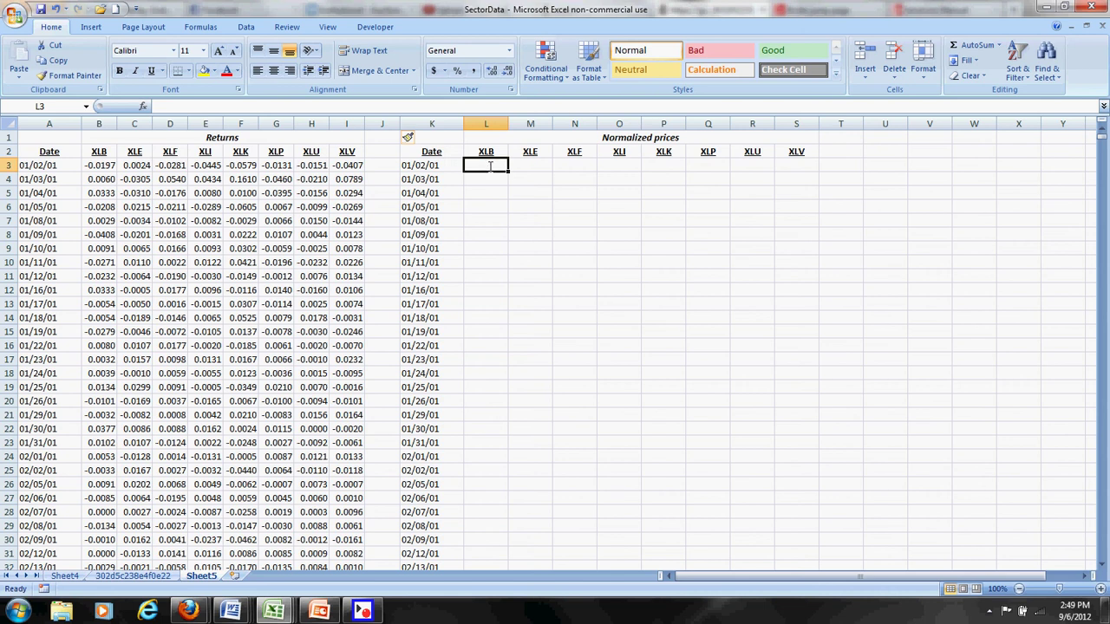
pyautogui.write('=1+')
pyautogui.click(104, 165)
pyautogui.press('Return')
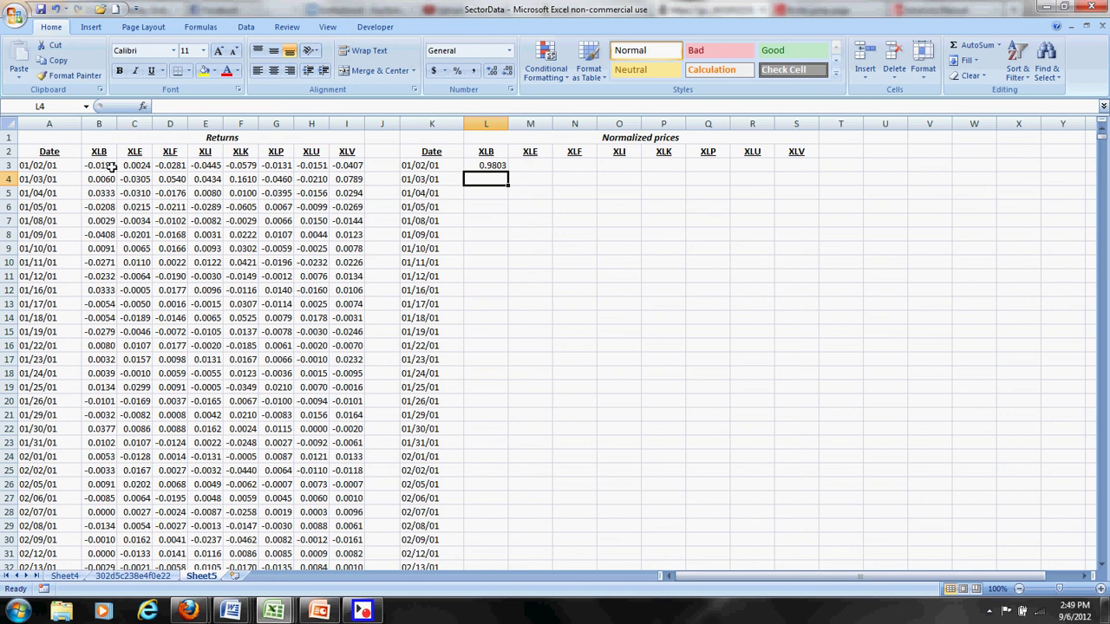
# - Fill the L3 formula across row 3 through S3 for the remaining tickers
pyautogui.click(109, 165)
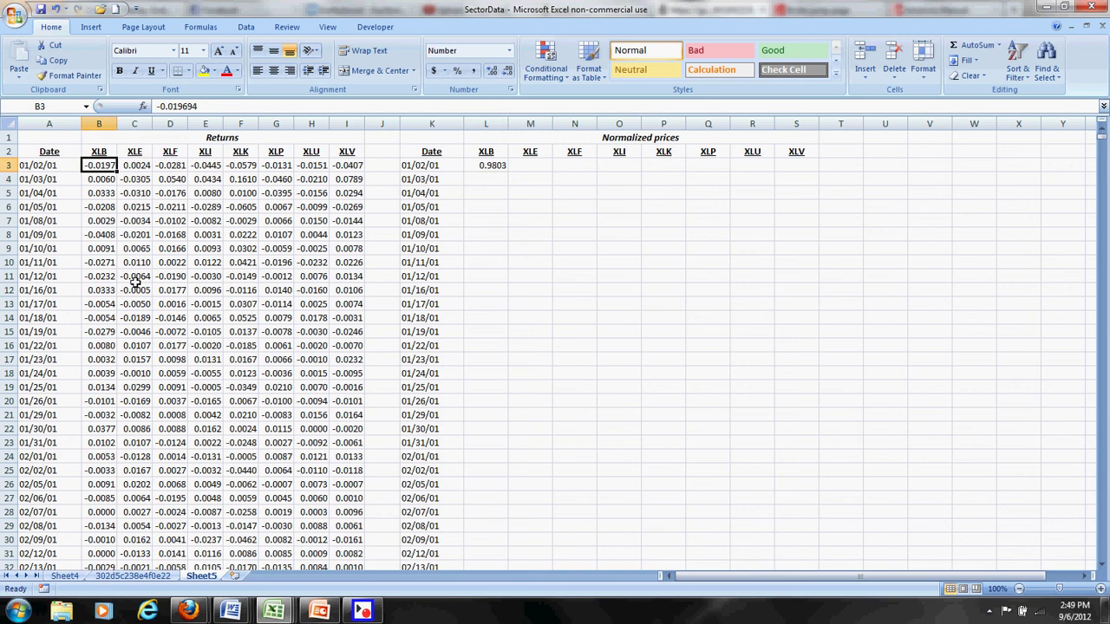
pyautogui.click(499, 165)
pyautogui.moveTo(509, 172); pyautogui.dragTo(840, 168)
pyautogui.click(618, 220)
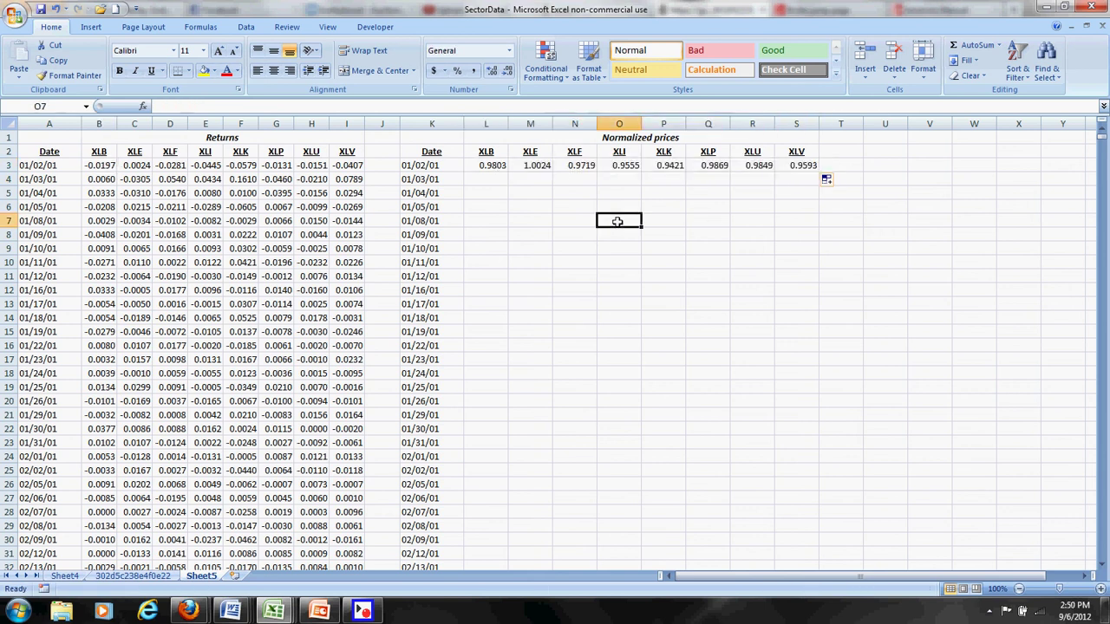
# - Check the first-row normalized price formulas cell by cell across the ticker columns
pyautogui.click(479, 184)
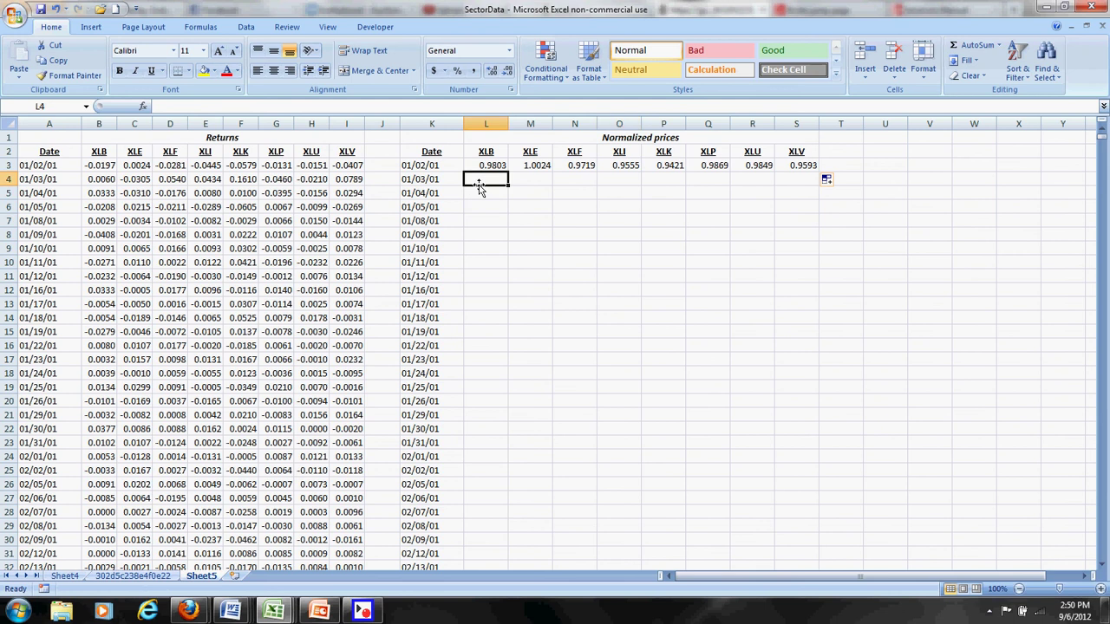
pyautogui.press('Up')
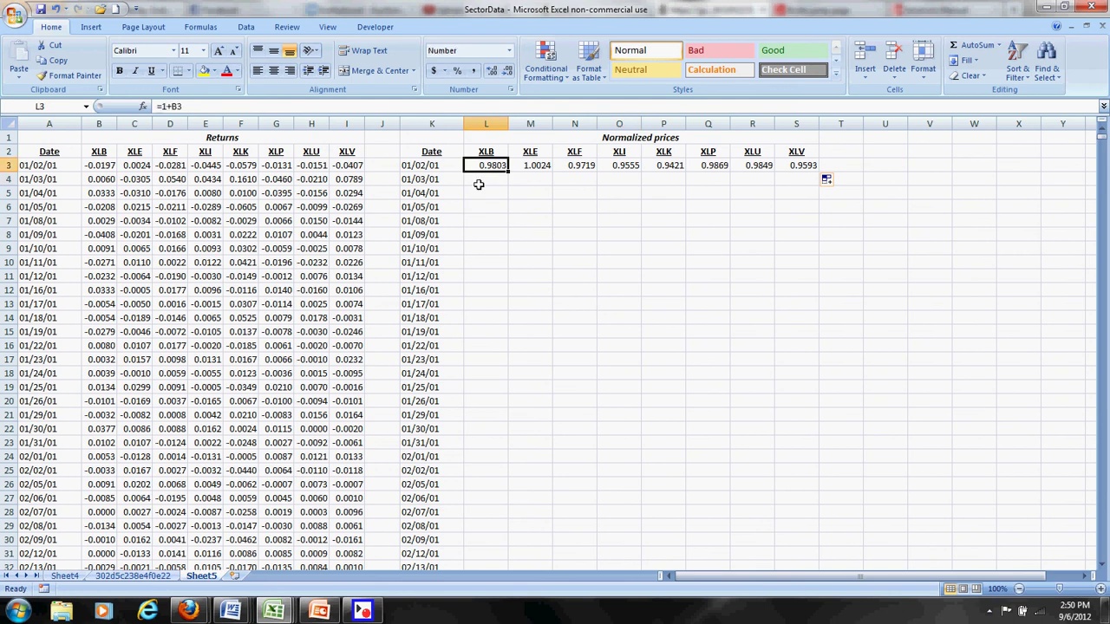
pyautogui.press('Right')
pyautogui.press('Right')
pyautogui.press('Right')
pyautogui.press('Right')
pyautogui.press('Right')
pyautogui.press('Right')
pyautogui.press('Right')
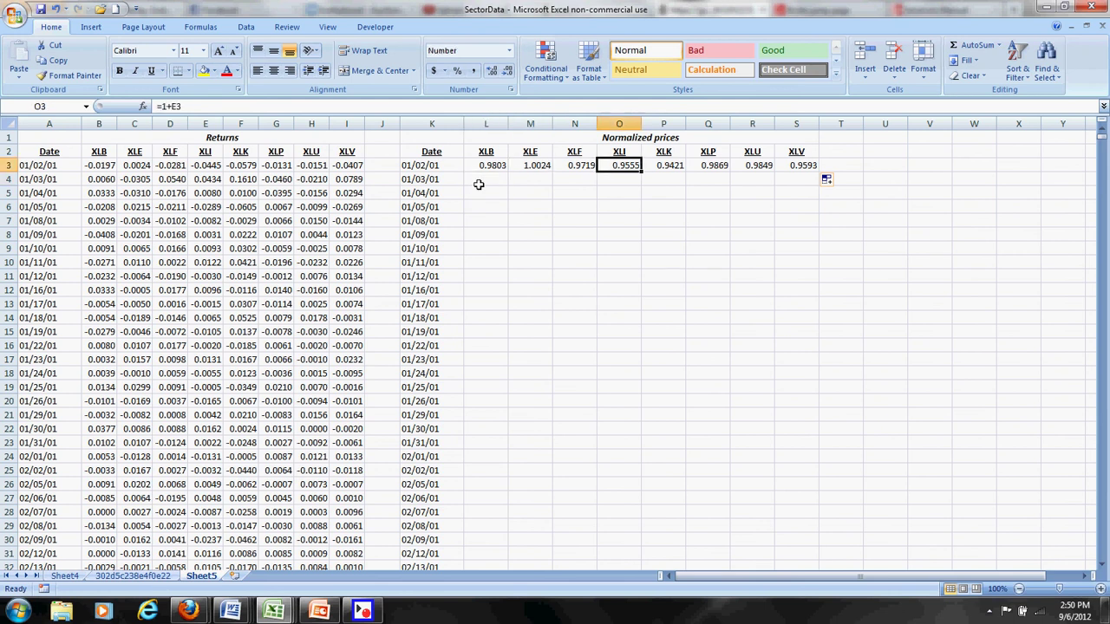
pyautogui.press('Left')
pyautogui.press('Left')
pyautogui.press('Left')
pyautogui.press('Left')
pyautogui.press('Left')
pyautogui.press('Left')
pyautogui.press('Left')
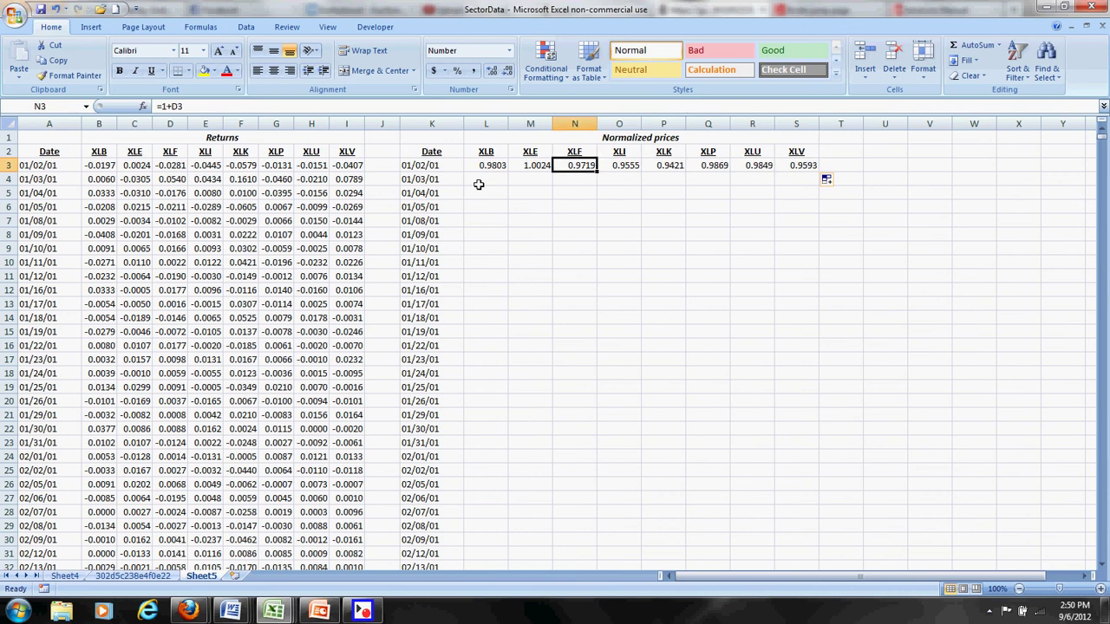
# - Enter the compounding formula =L3*(1+B4) in L4 for XLB's second normalized price
pyautogui.click(479, 184)
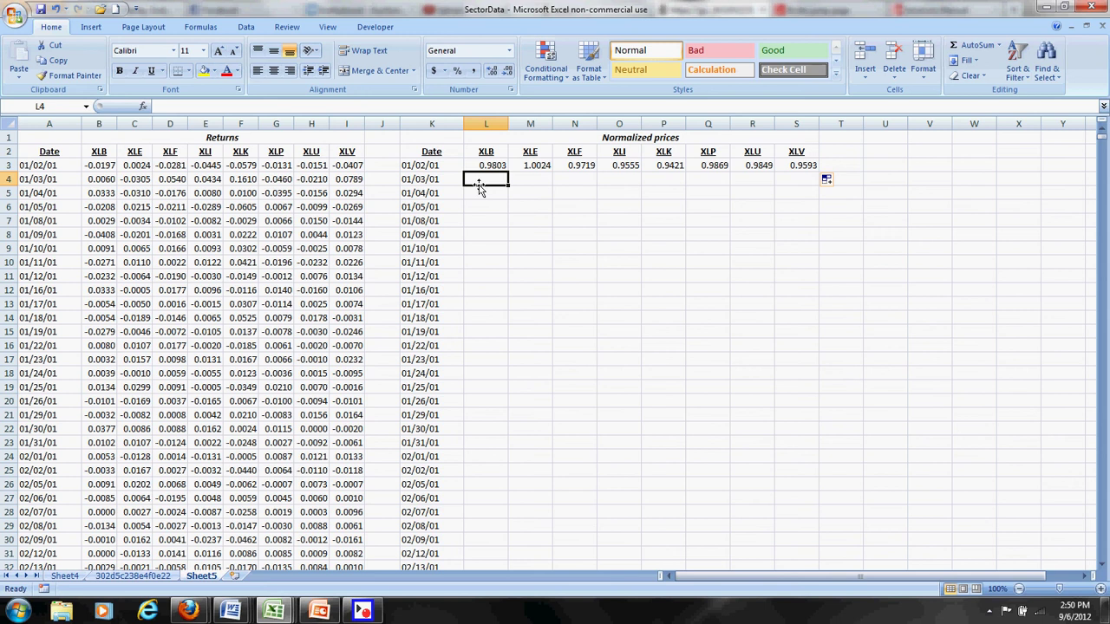
pyautogui.write('=')
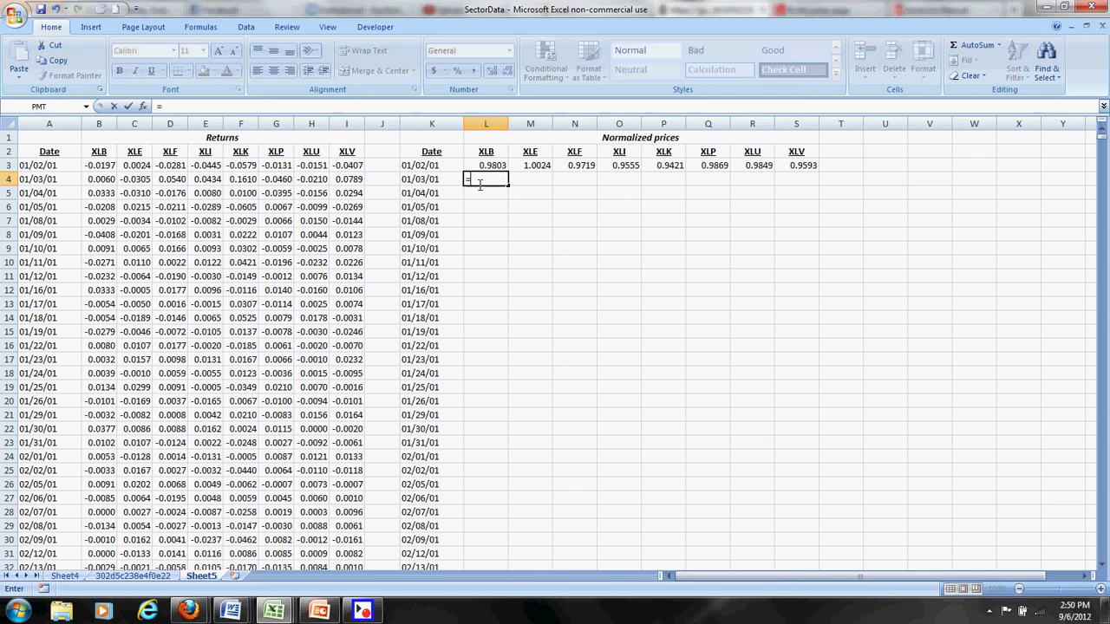
pyautogui.press('Up')
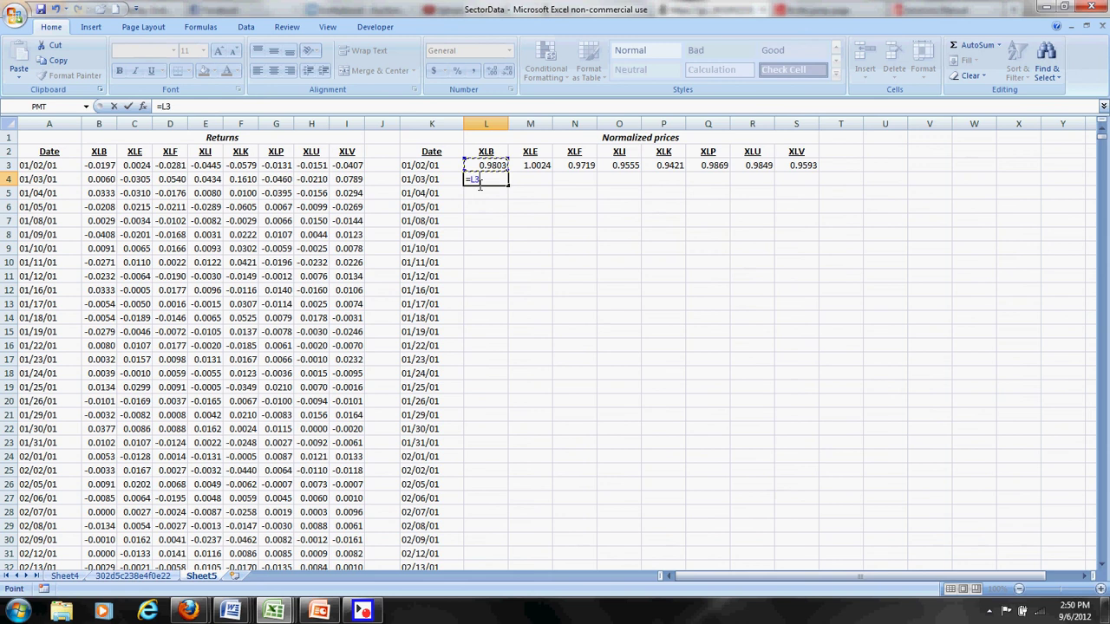
pyautogui.write('*')
pyautogui.click(93, 180)
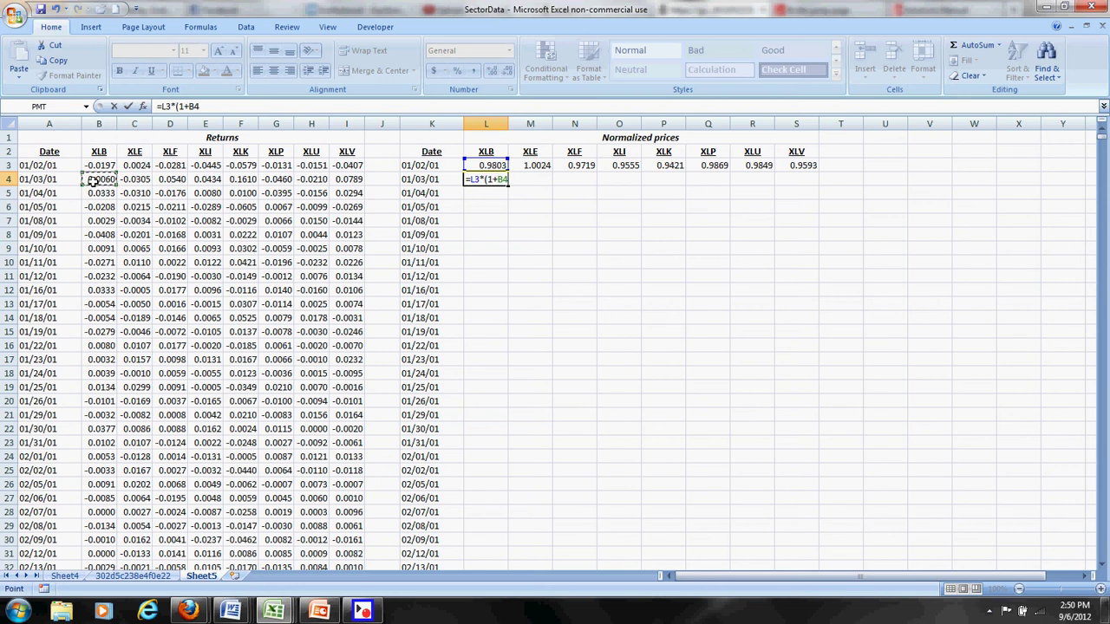
pyautogui.write(')')
pyautogui.press('Return')
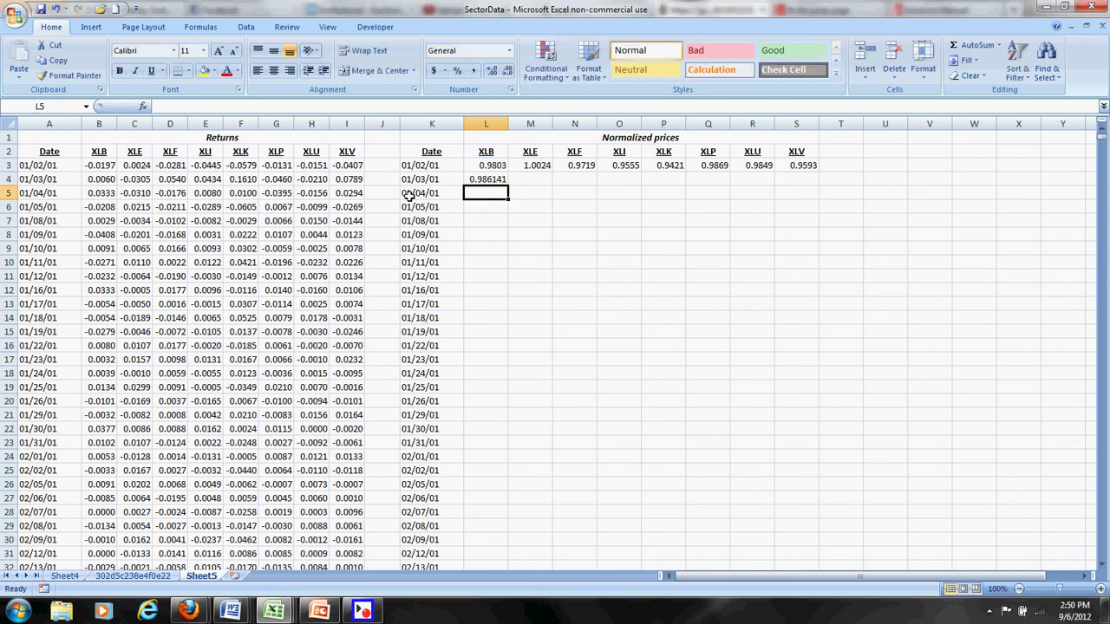
# - Fill the L4 formula across to S4 and down all the date rows
pyautogui.click(491, 179)
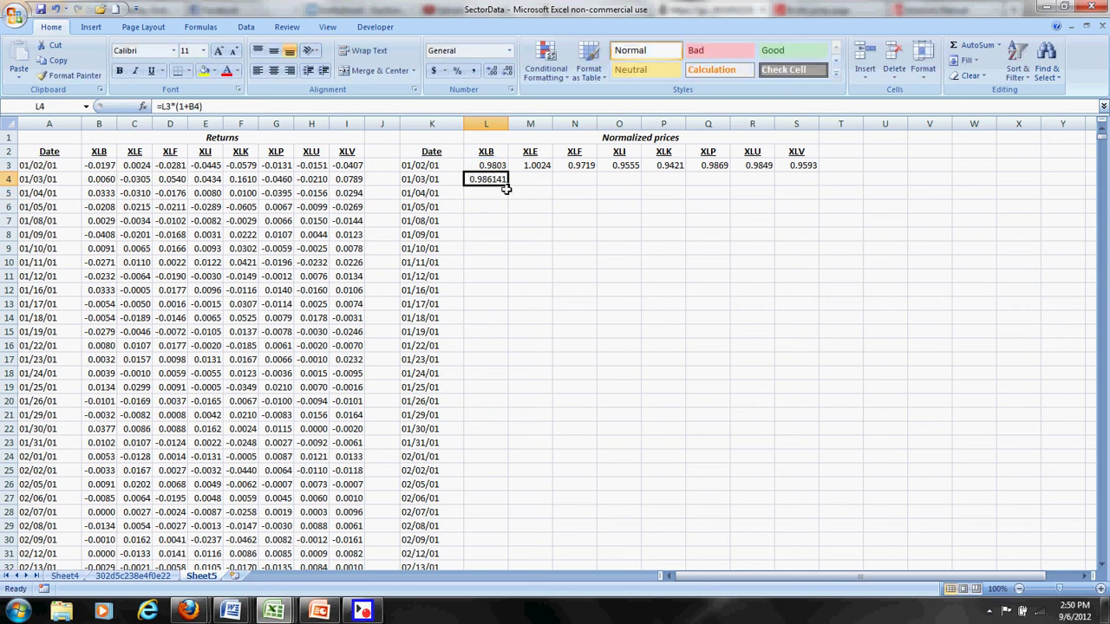
pyautogui.moveTo(508, 186); pyautogui.dragTo(813, 190)
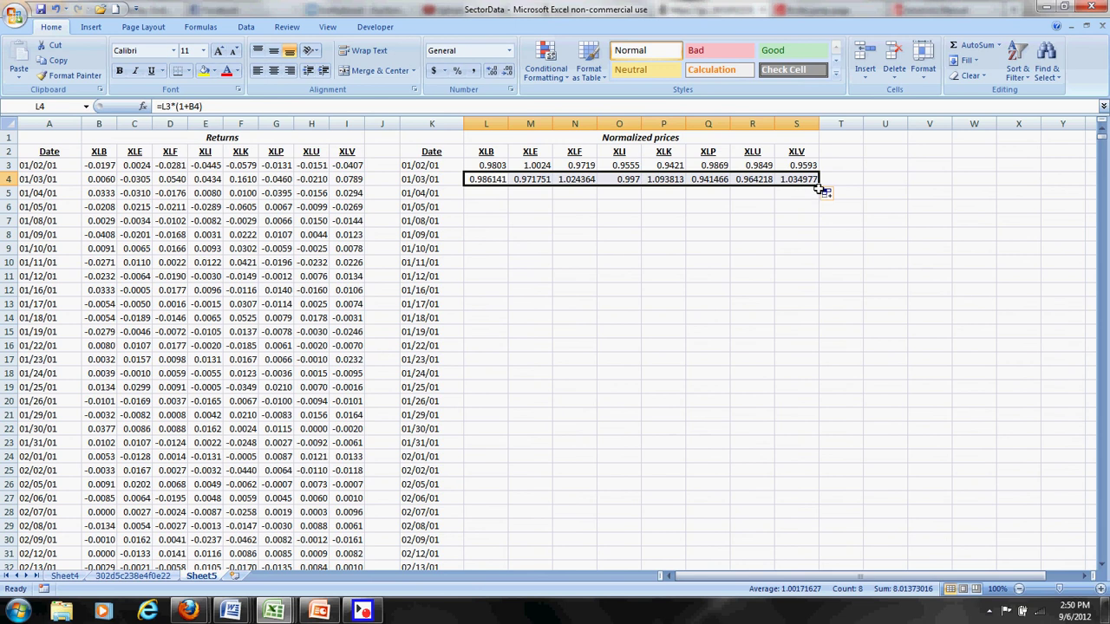
pyautogui.doubleClick(818, 187)
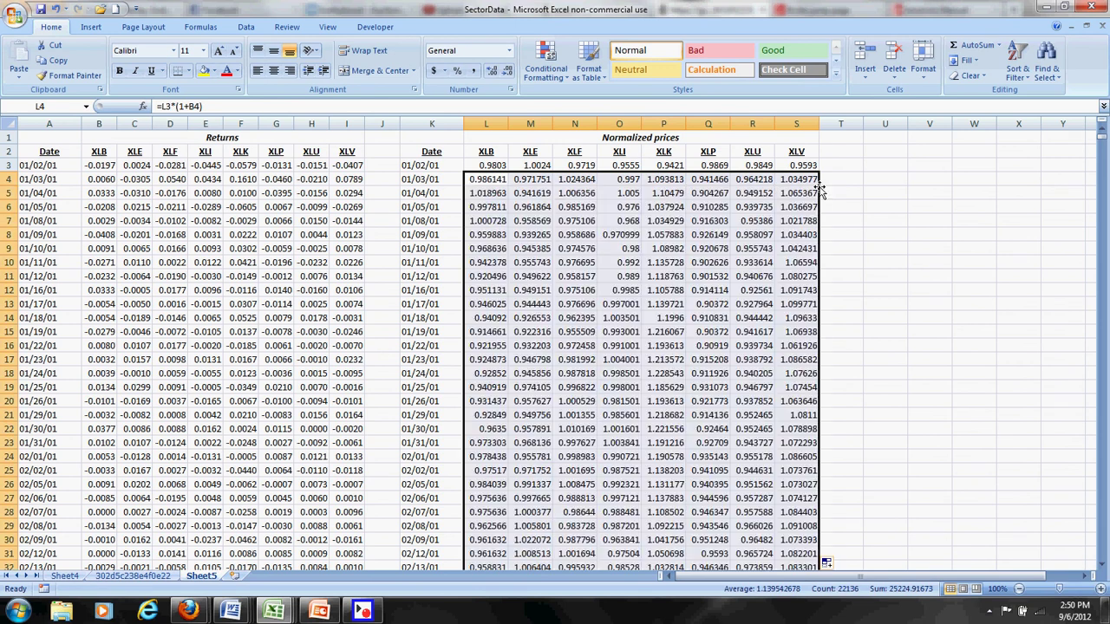
# - Format the normalized prices in columns L through S as numbers with four decimal places
pyautogui.moveTo(482, 123); pyautogui.dragTo(795, 123)
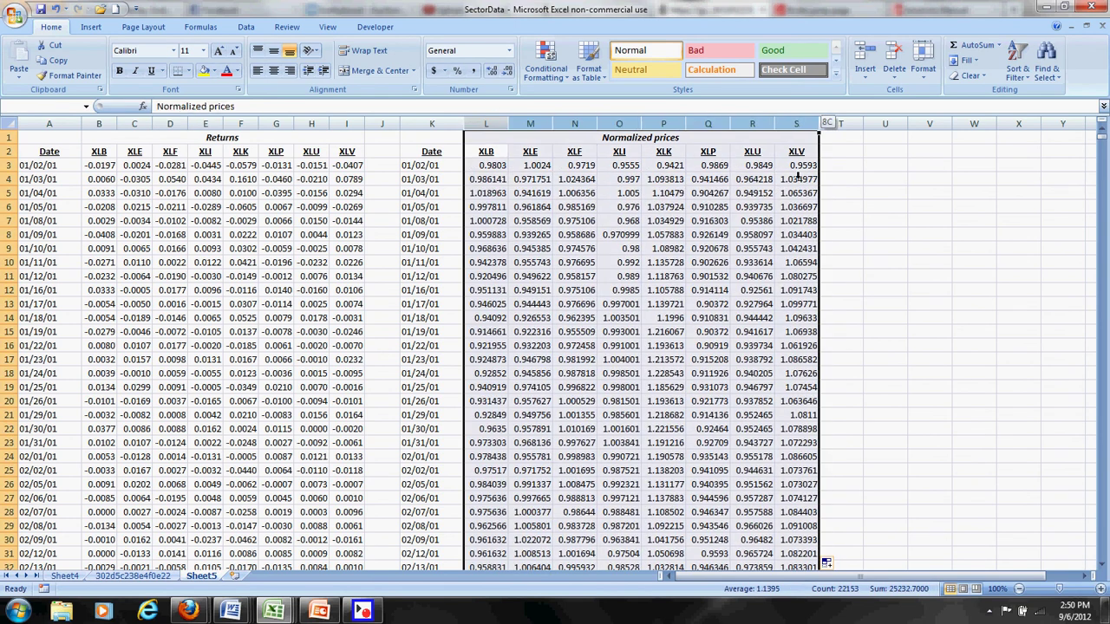
pyautogui.click(511, 54)
pyautogui.click(472, 106)
pyautogui.click(490, 70)
pyautogui.click(490, 70)
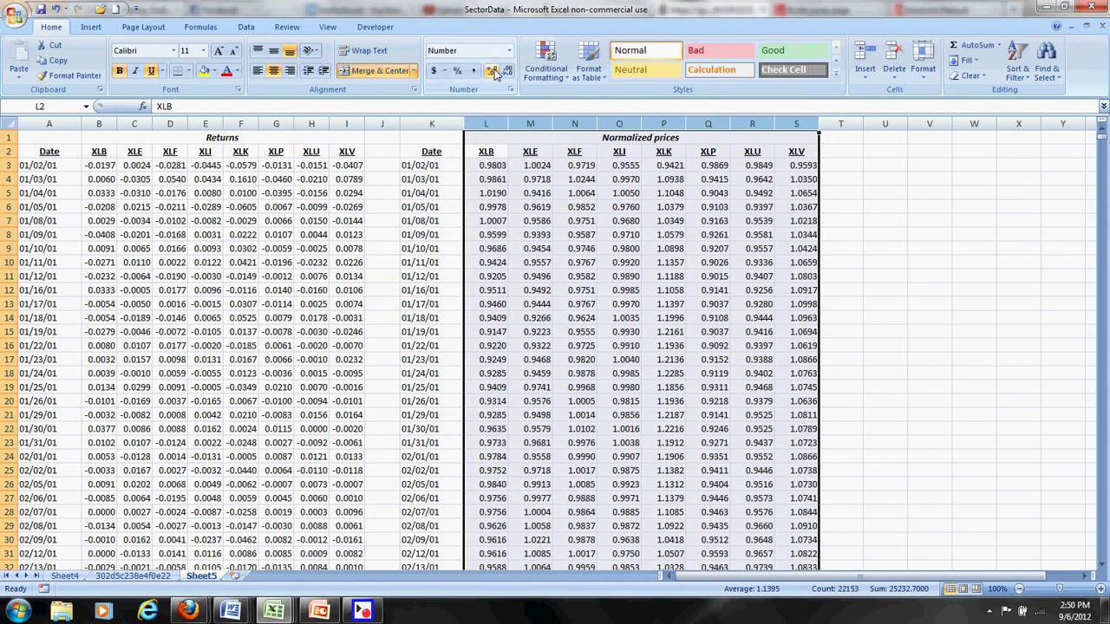
pyautogui.click(550, 274)
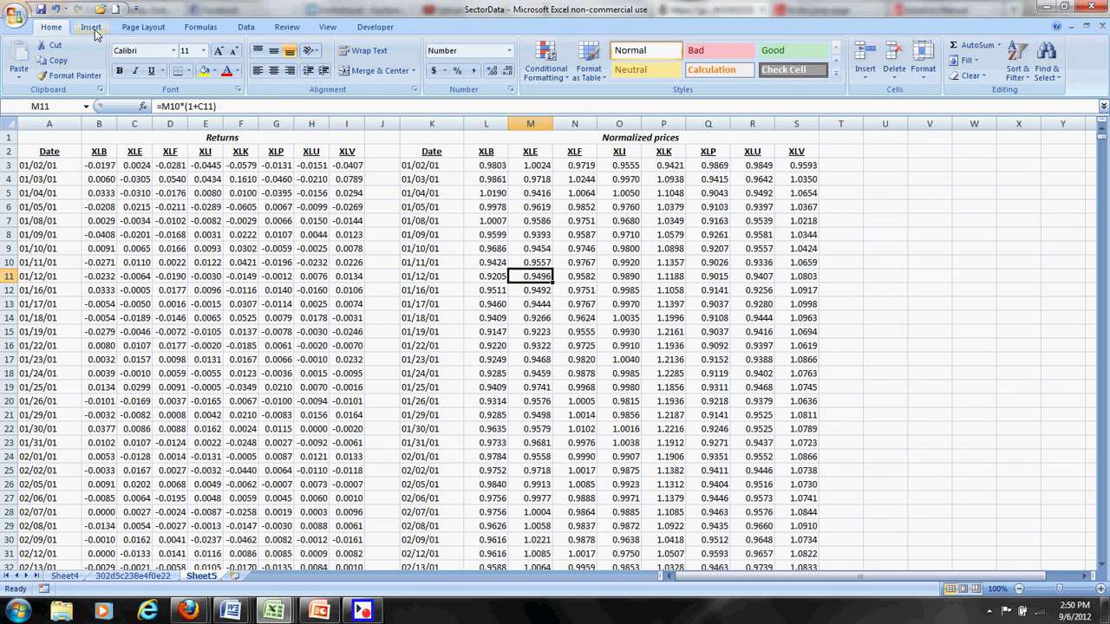
# - Create a PivotTable from Sheet5 range K2:S2770 on a new worksheet
pyautogui.click(91, 29)
pyautogui.click(26, 58)
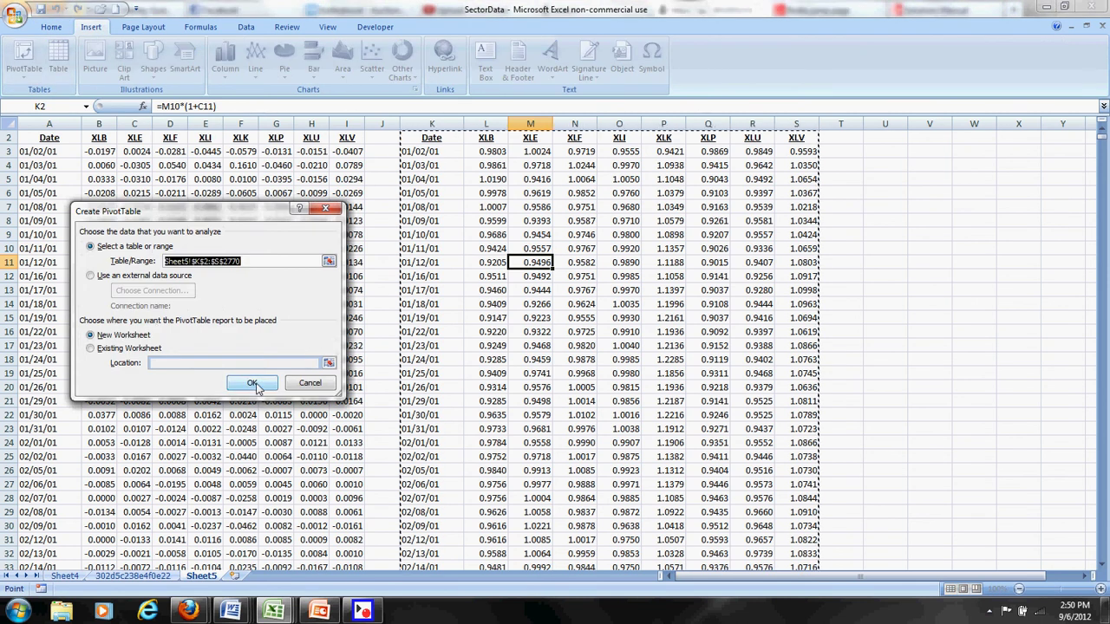
pyautogui.click(253, 383)
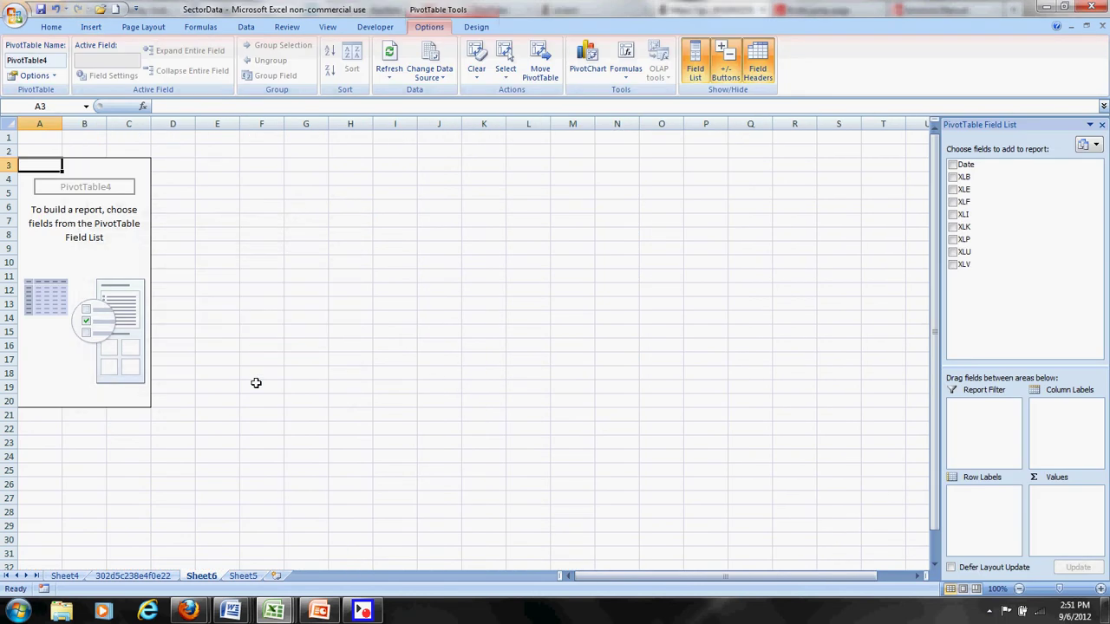
# - Delete Sheet6 with its empty PivotTable from the workbook
pyautogui.rightClick(204, 577)
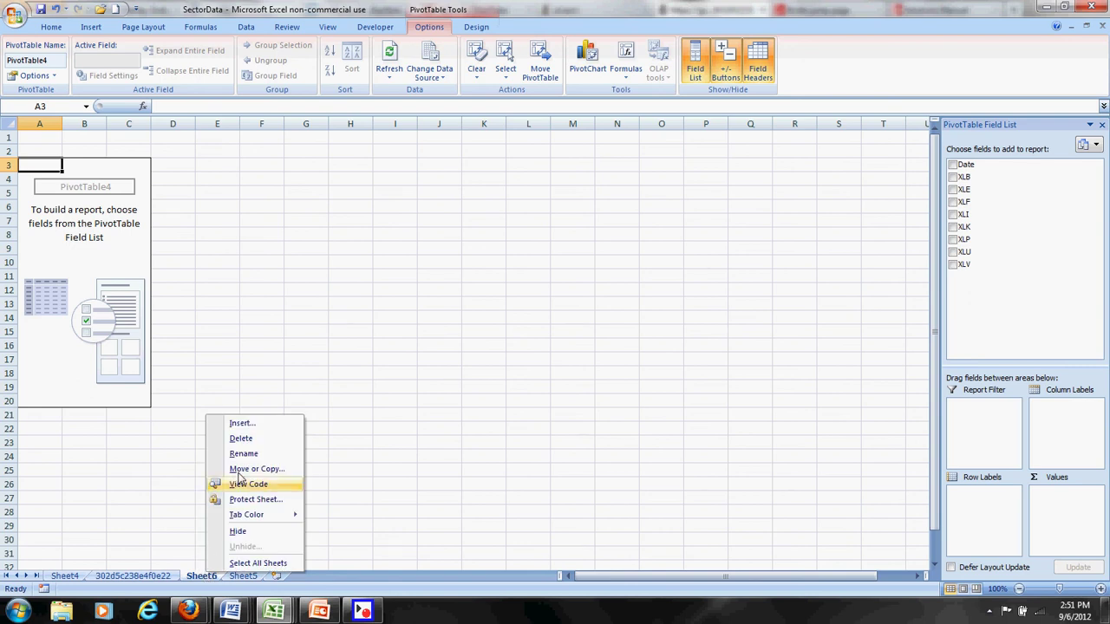
pyautogui.click(243, 438)
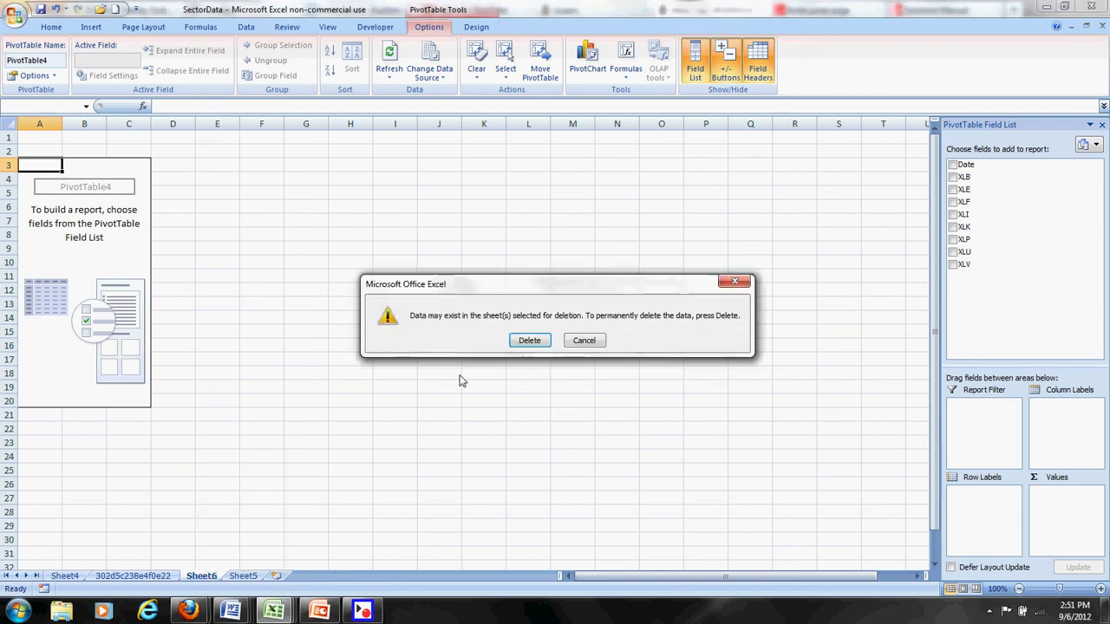
pyautogui.click(530, 343)
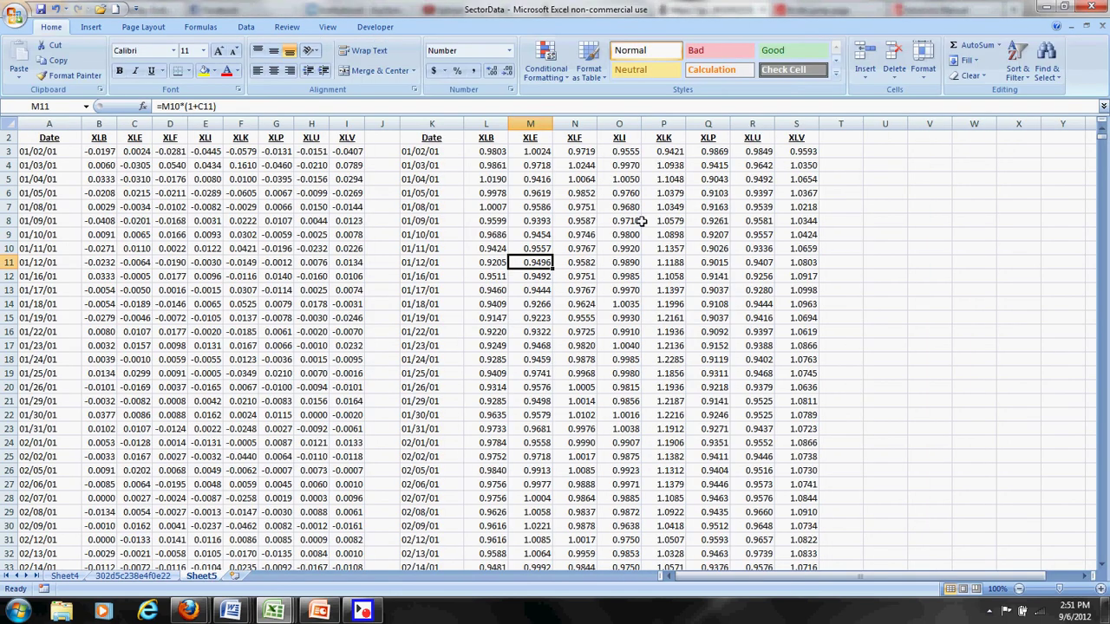
# - Add the heading Weekday in T2 beside the normalized prices and fit column T's width to it
pyautogui.click(830, 138)
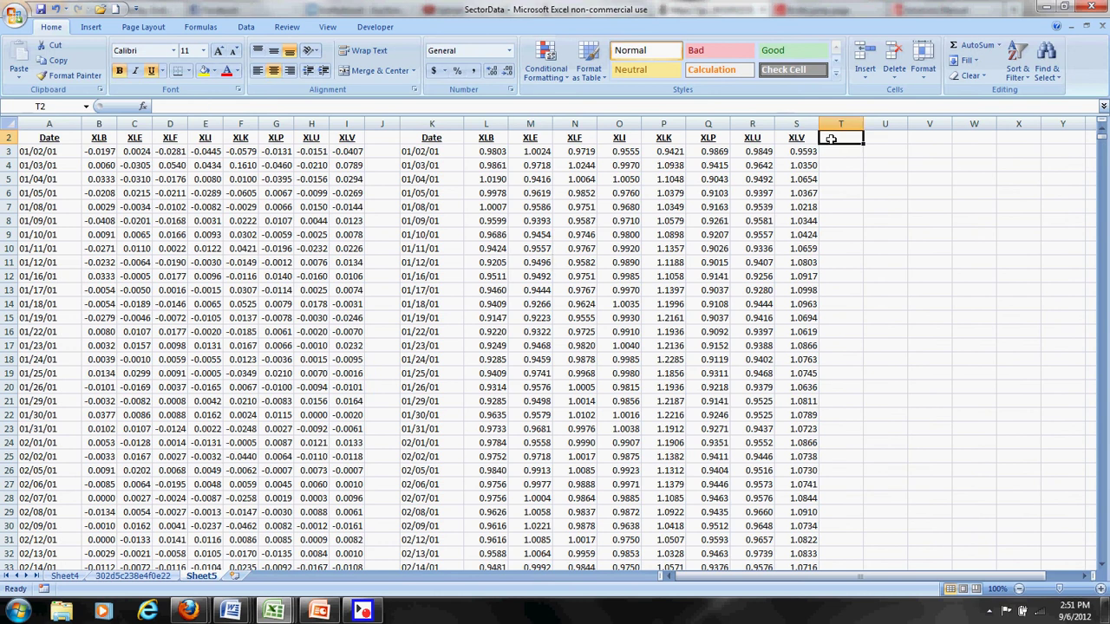
pyautogui.write('Weekday')
pyautogui.press('Return')
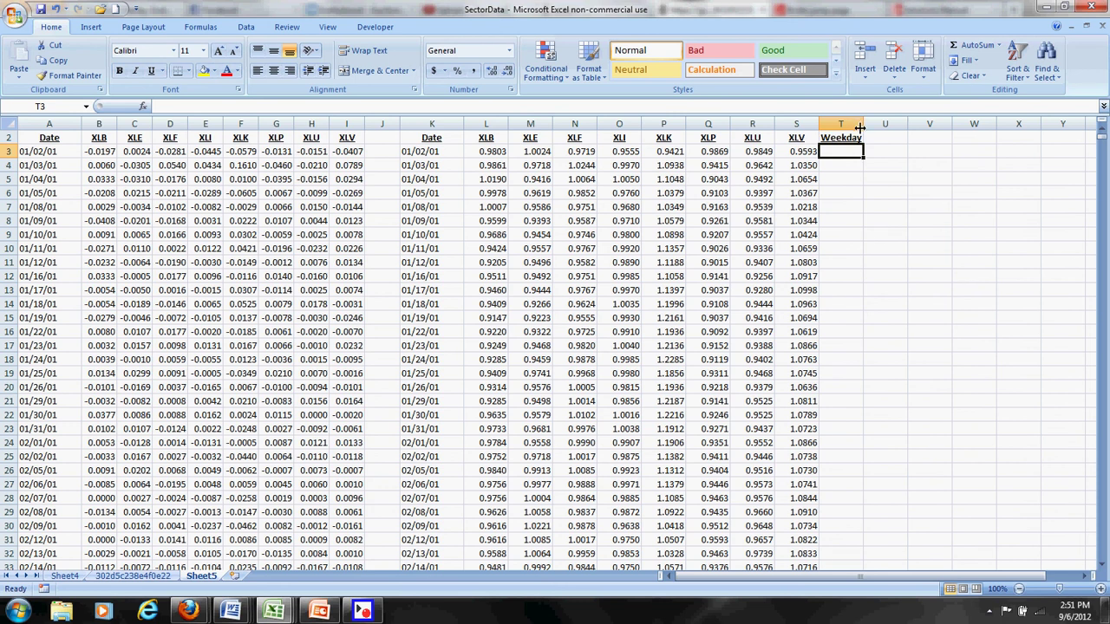
pyautogui.doubleClick(860, 127)
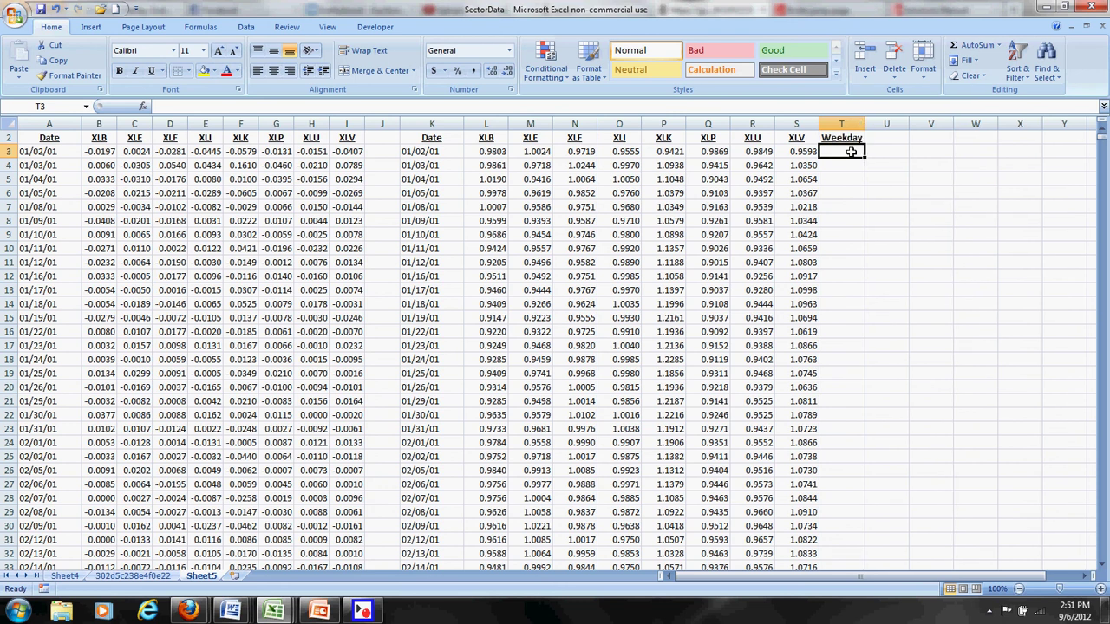
# - Enter =WEEKDAY(K3,2) in T3 and fill it down all the date rows
pyautogui.write('=weekday')
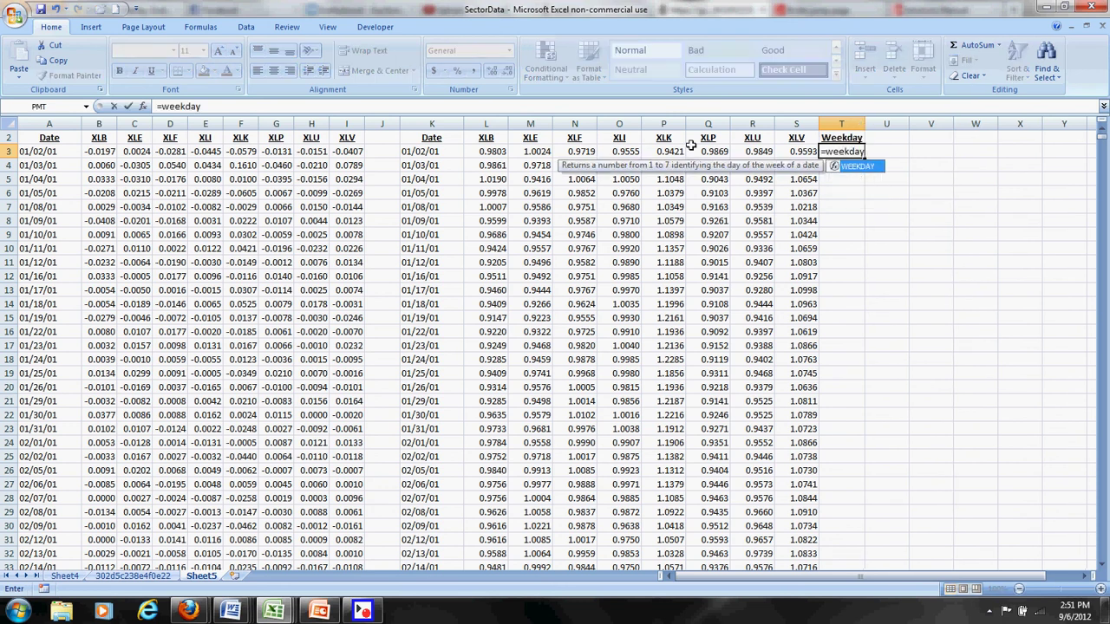
pyautogui.write('(')
pyautogui.click(431, 151)
pyautogui.write(',2)')
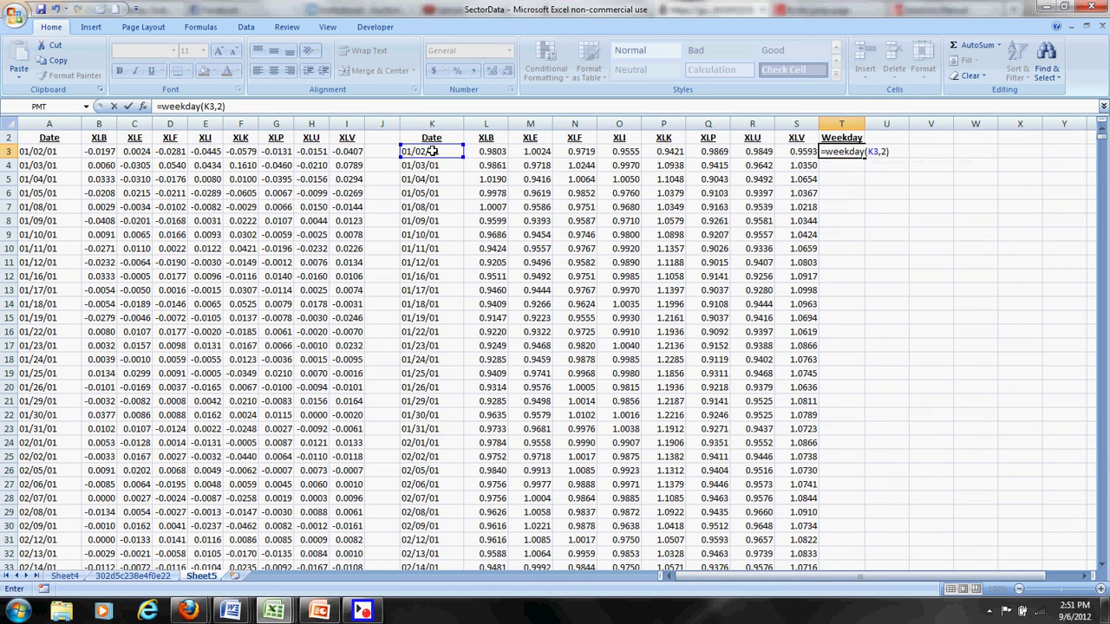
pyautogui.press('Return')
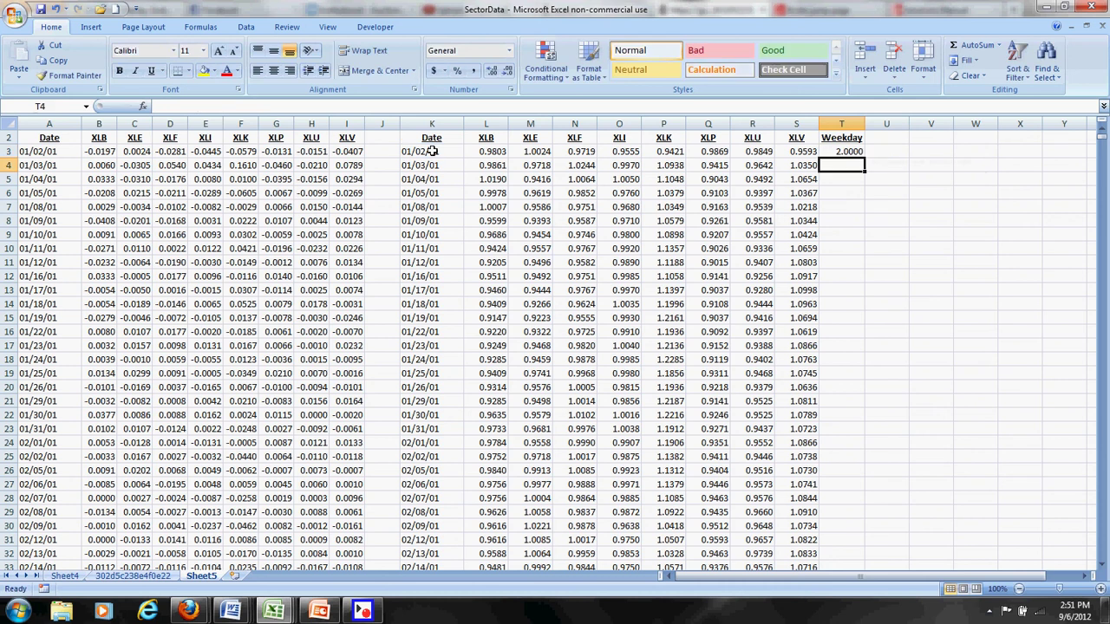
pyautogui.click(845, 153)
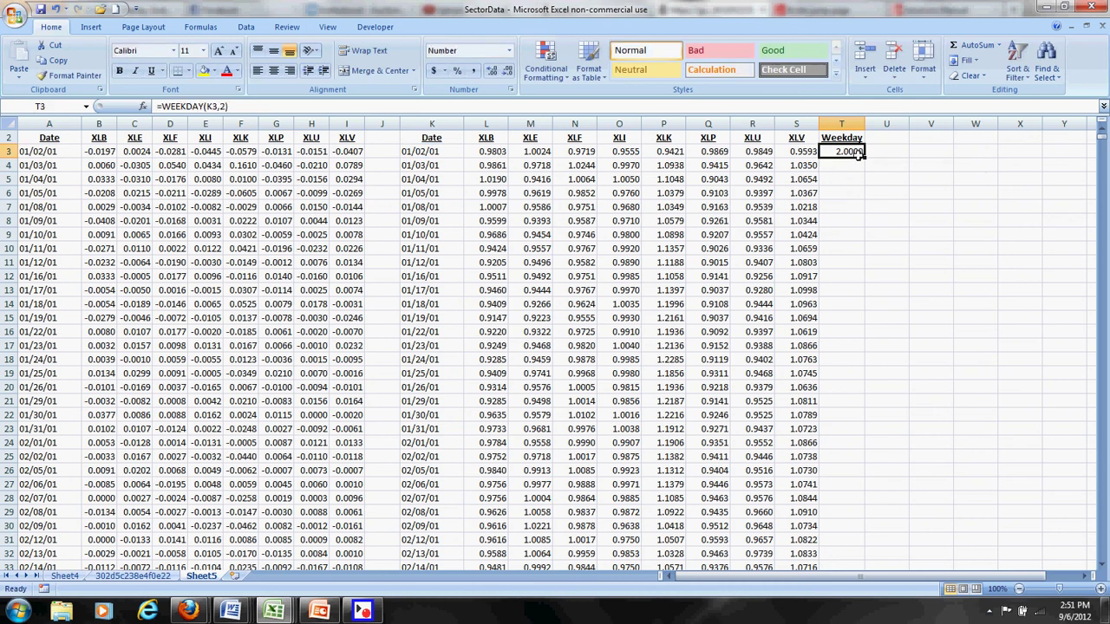
pyautogui.doubleClick(864, 159)
# - Format the Weekday column T as numbers without decimal places
pyautogui.keyDown('ctrl'); pyautogui.click(841, 137); pyautogui.keyUp('ctrl')
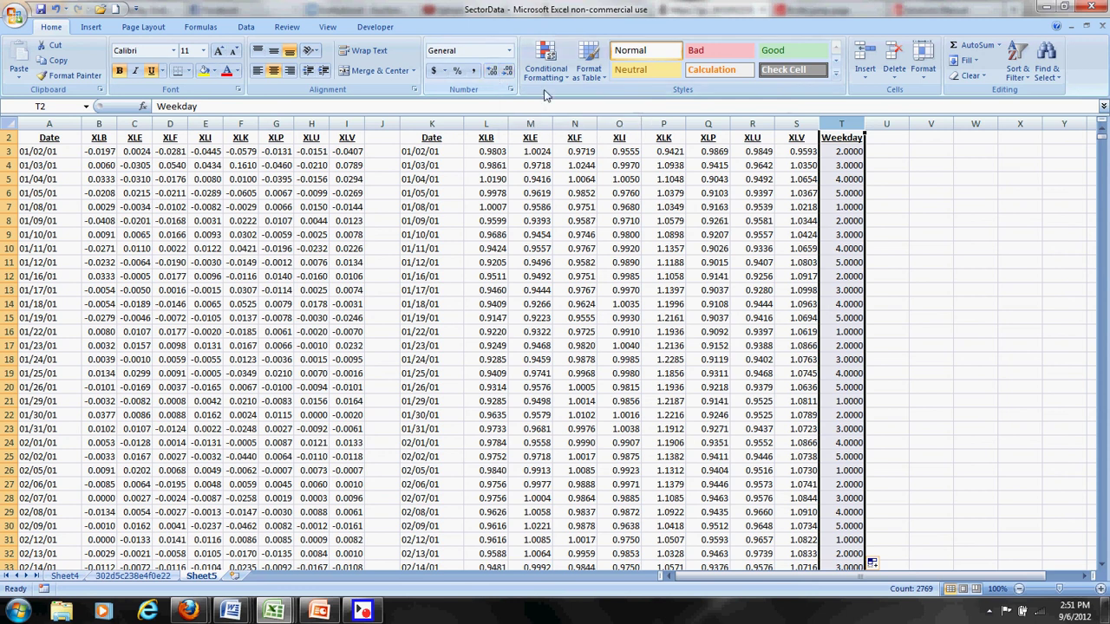
pyautogui.click(508, 51)
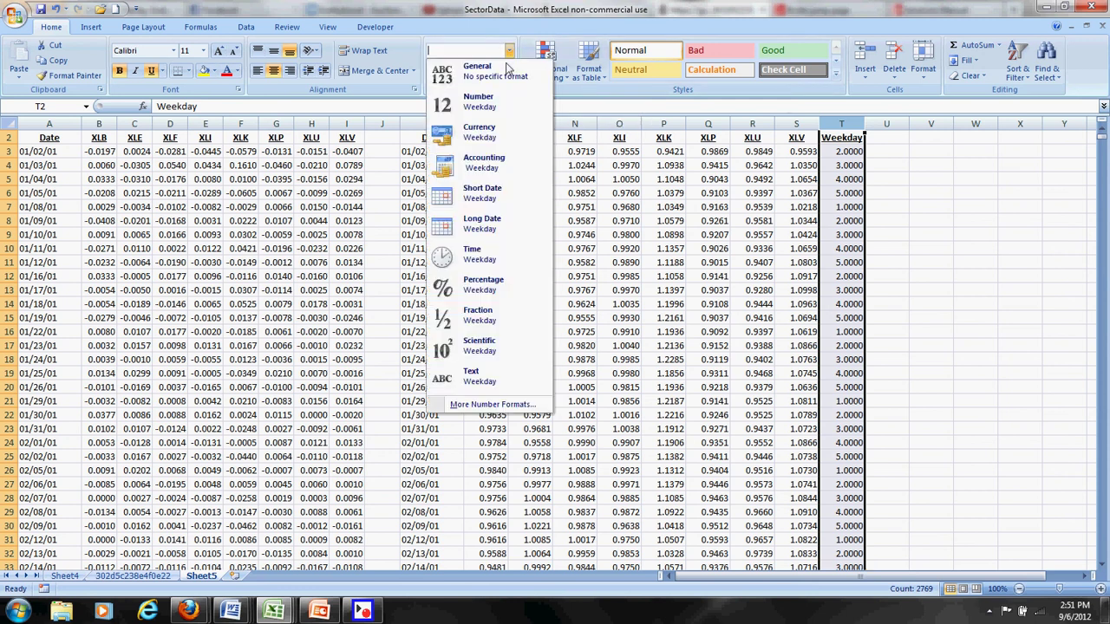
pyautogui.click(500, 104)
pyautogui.click(507, 75)
pyautogui.click(507, 75)
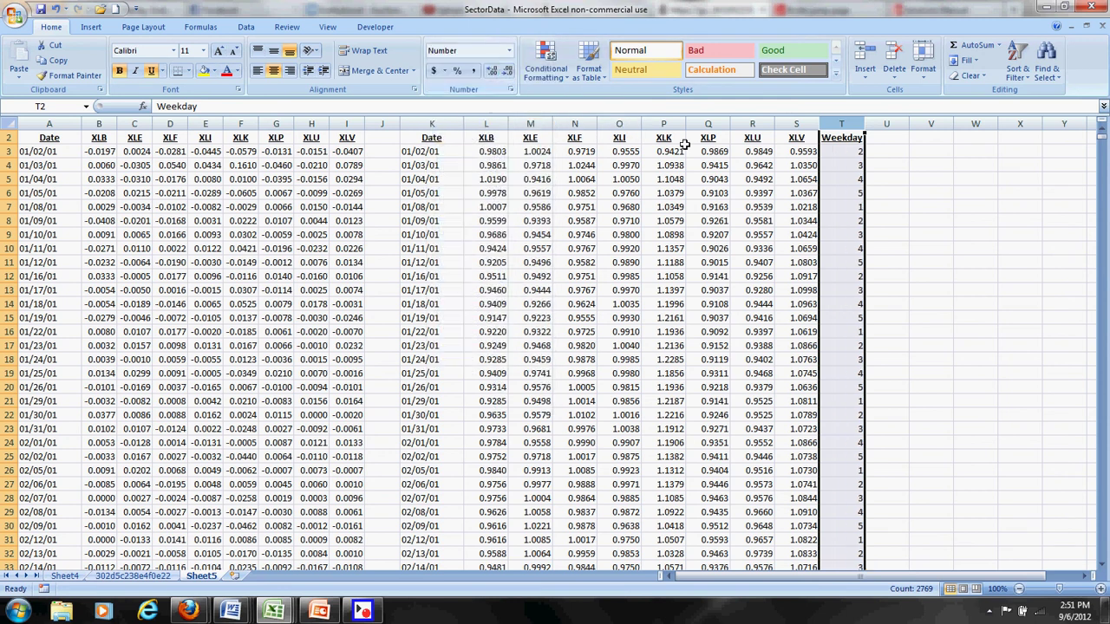
# - Fill W3:W7 with the number series 1 to 5 as lookup keys
pyautogui.click(967, 152)
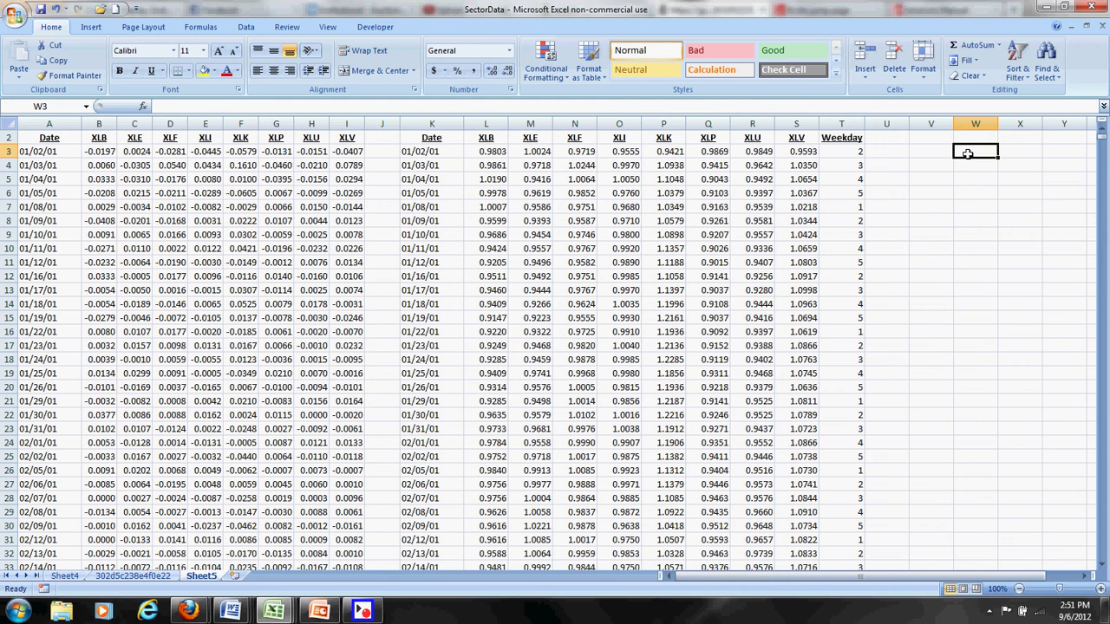
pyautogui.write('1')
pyautogui.press('Return')
pyautogui.write('2')
pyautogui.press('Return')
pyautogui.moveTo(967, 152); pyautogui.dragTo(995, 210)
# - Fill X3:X7 with the day names Monday to Friday and fit column X's width to them
pyautogui.click(1015, 151)
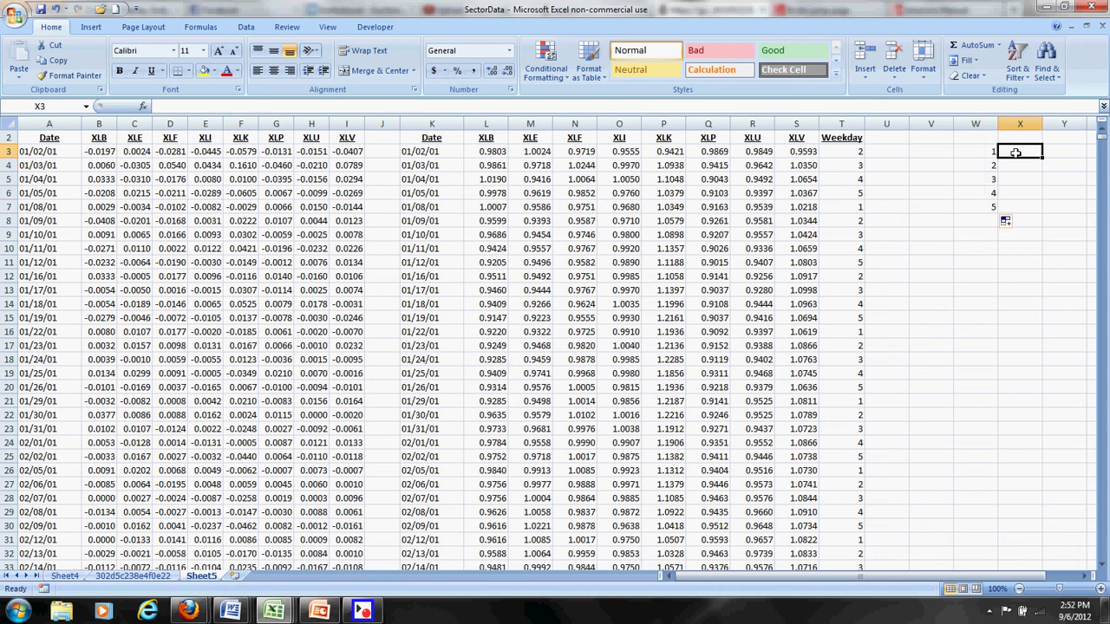
pyautogui.write('Monday')
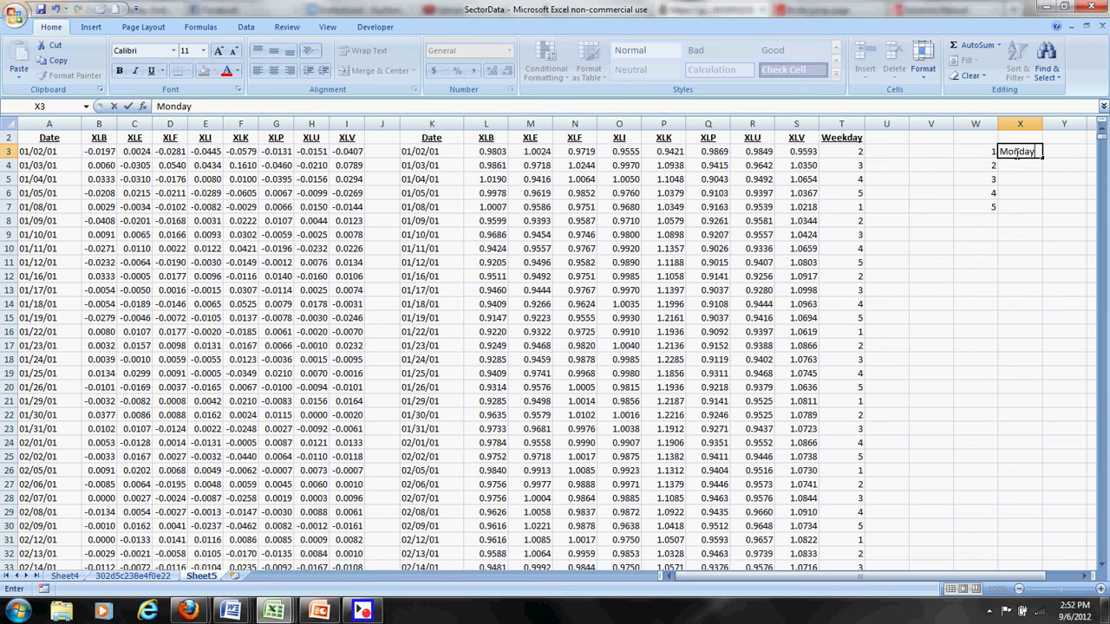
pyautogui.press('Return')
pyautogui.click(1016, 153)
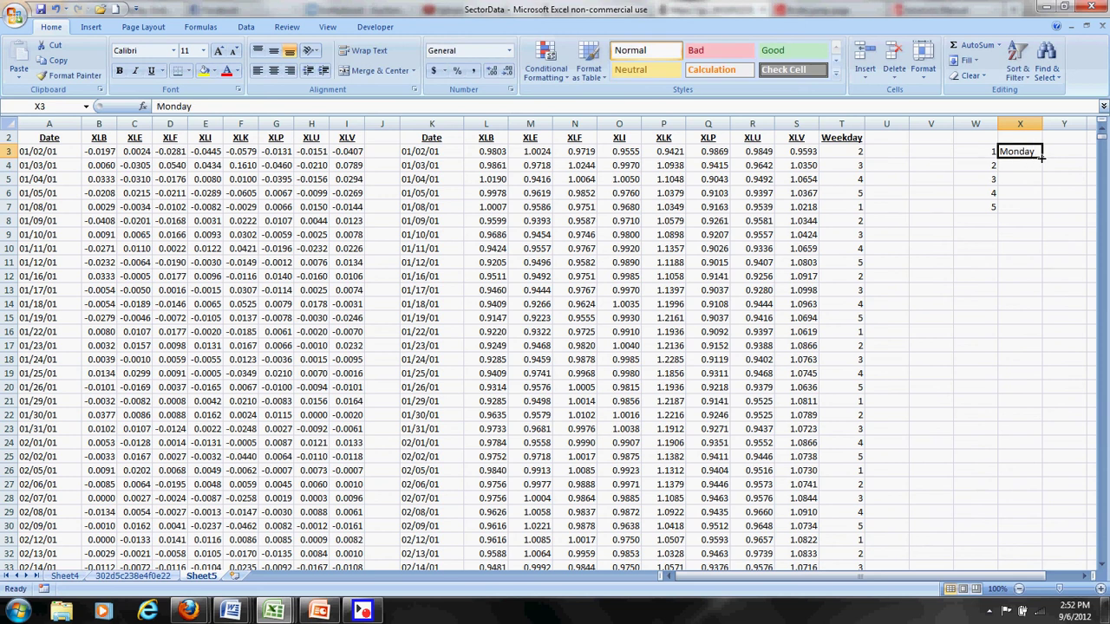
pyautogui.moveTo(1041, 156); pyautogui.dragTo(1043, 211)
pyautogui.doubleClick(1041, 123)
# - Add the heading Day in U2 beside the Weekday column
pyautogui.click(885, 139)
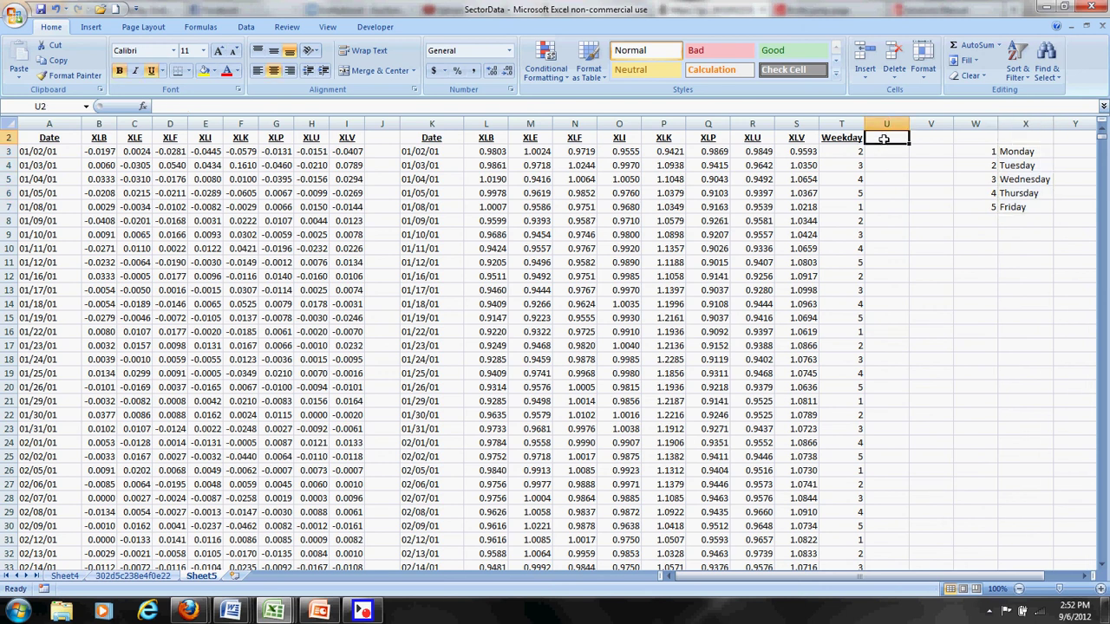
pyautogui.write('Day')
pyautogui.press('Return')
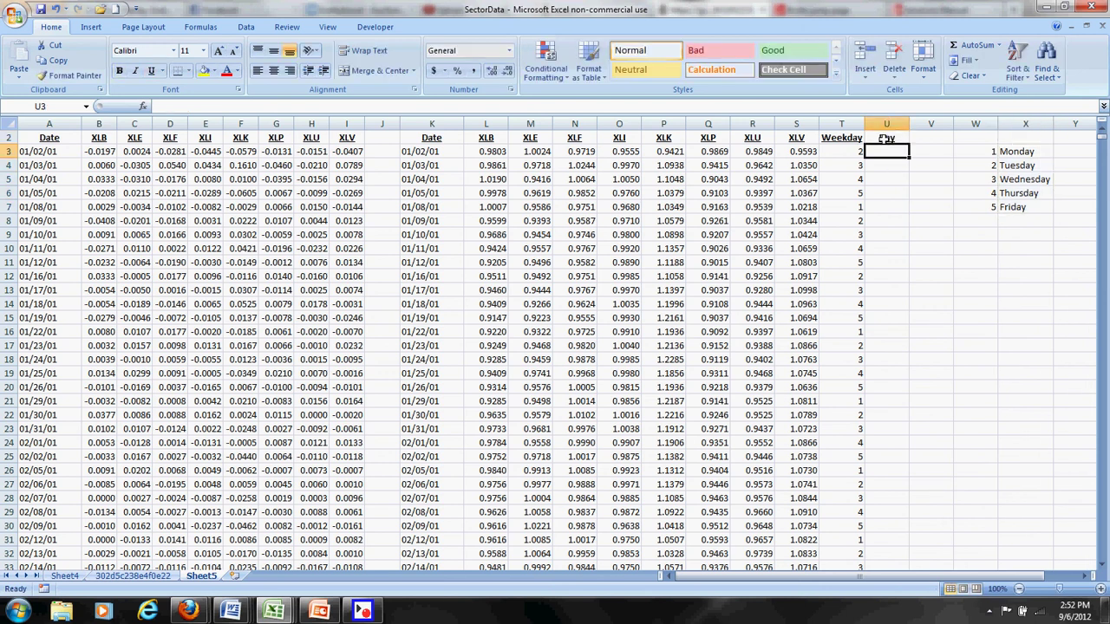
# - Enter the formula =VLOOKUP(T3,W3:X7,2,0) in U3 to convert the weekday number to its day name
pyautogui.write('=')
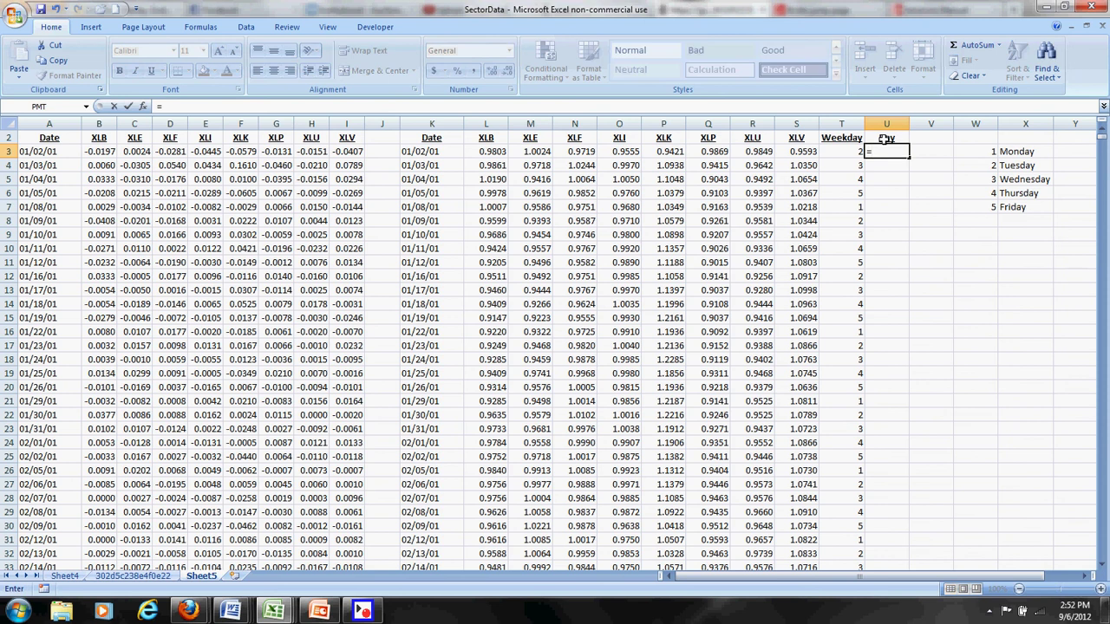
pyautogui.write('vl')
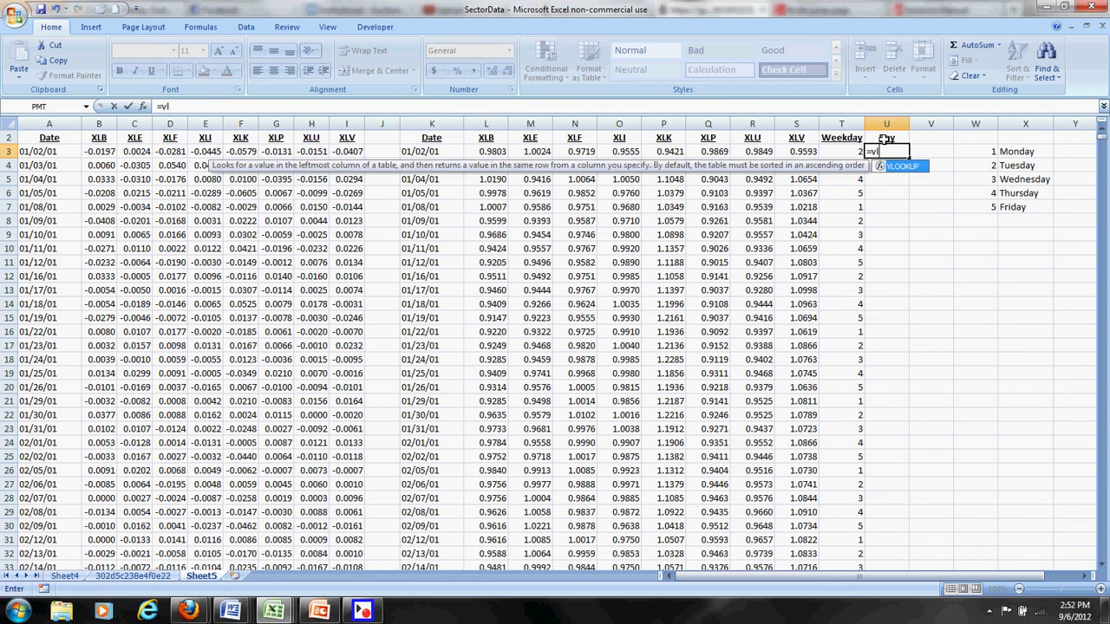
pyautogui.write('ookup(')
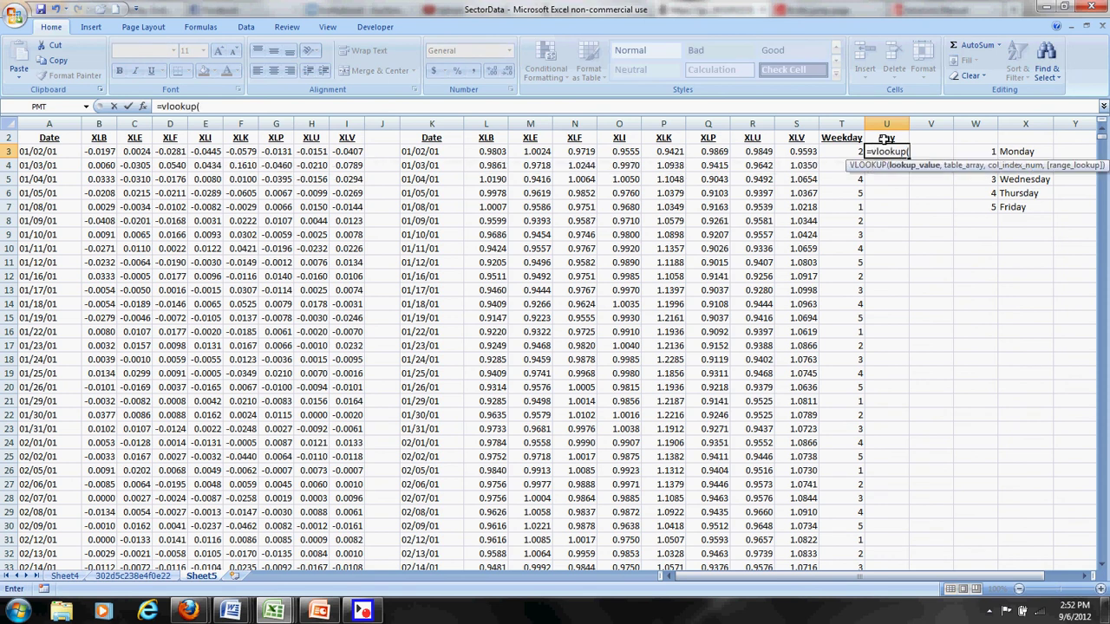
pyautogui.click(832, 152)
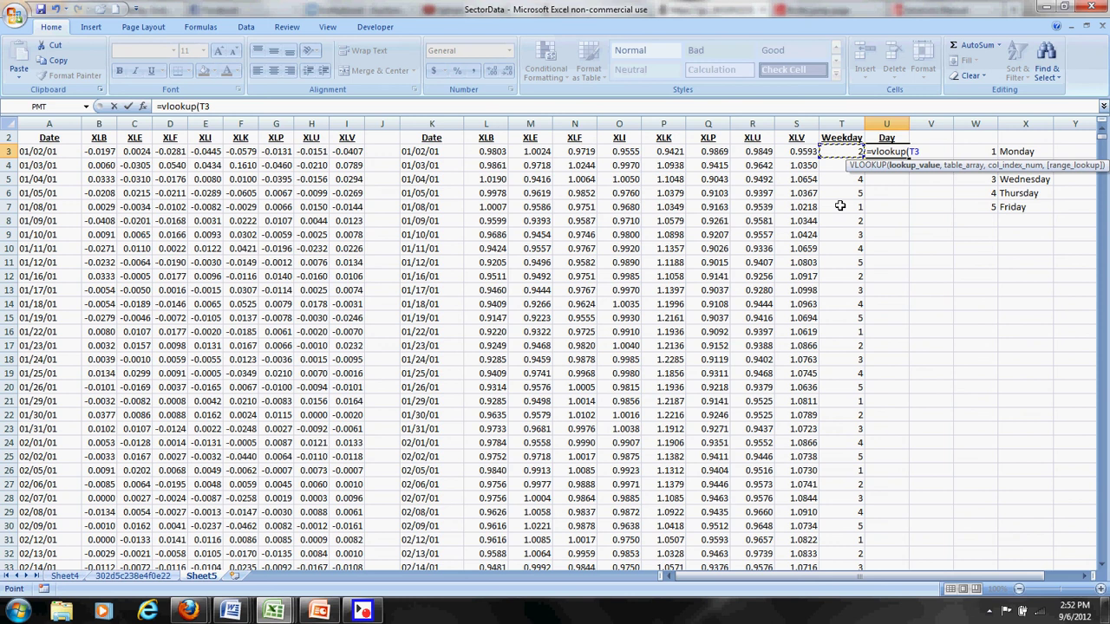
pyautogui.write(',')
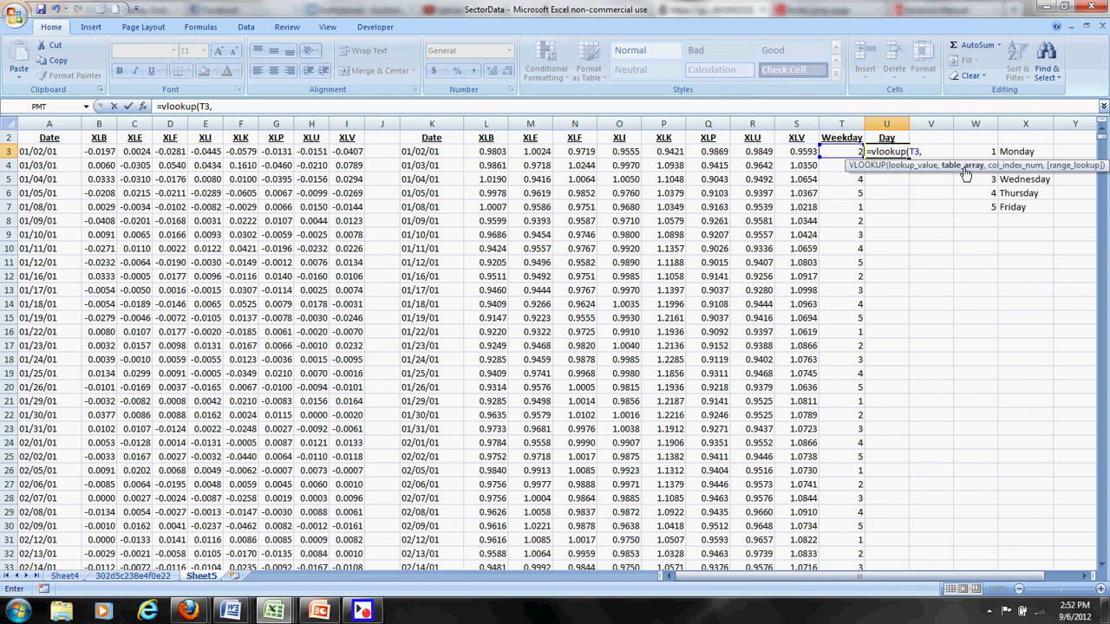
pyautogui.moveTo(977, 147); pyautogui.dragTo(1005, 207)
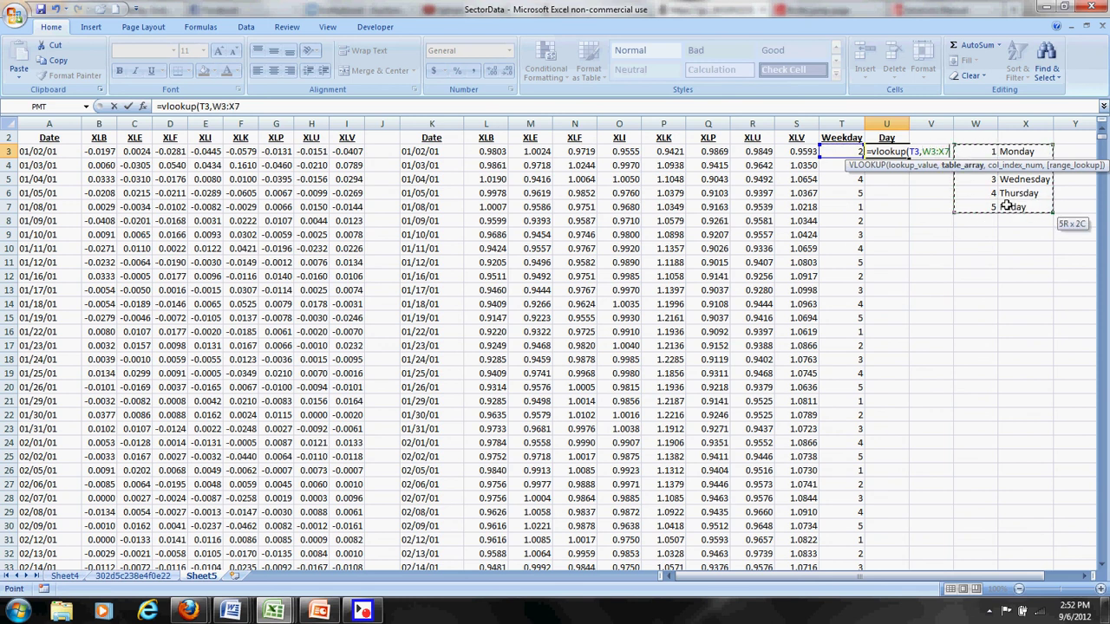
pyautogui.write(',2')
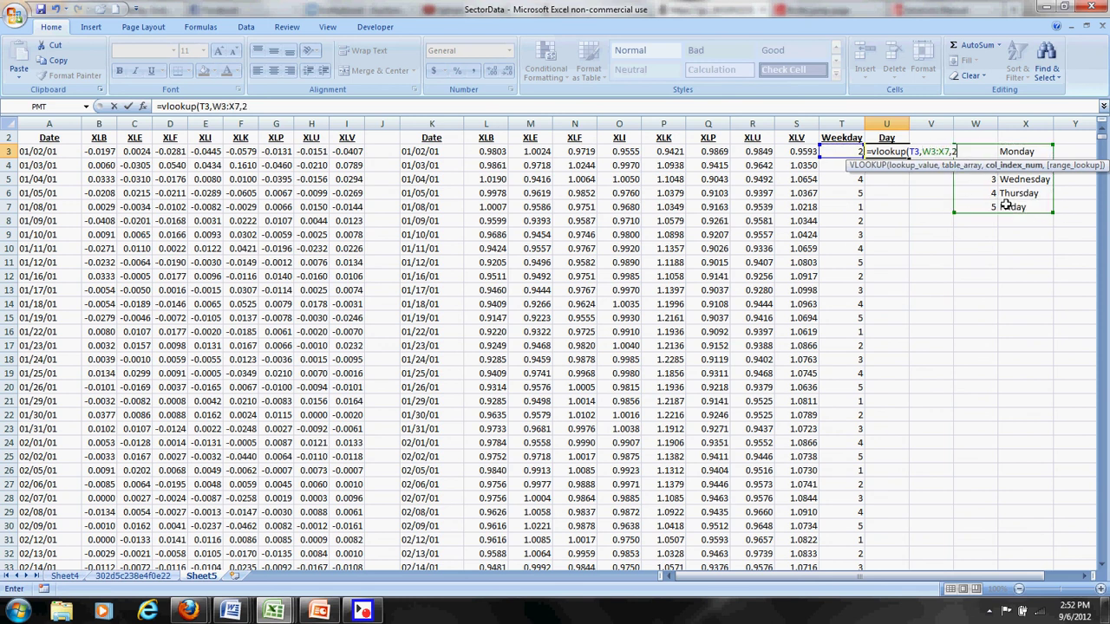
pyautogui.write(',0)')
pyautogui.press('Return')
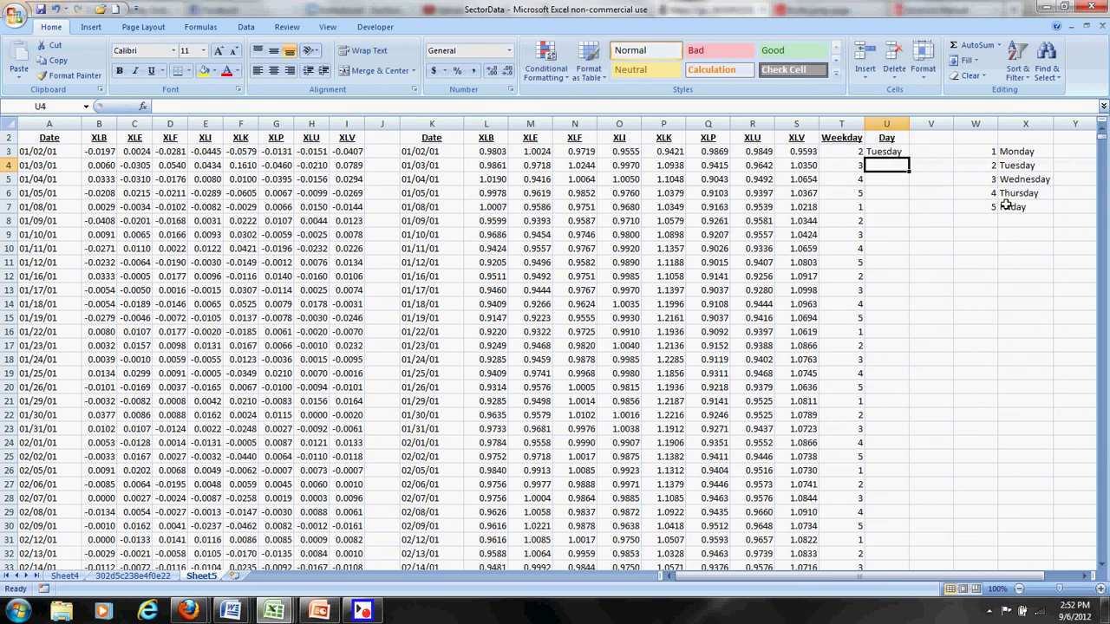
# - Fill the U3 lookup formula down all the date rows and inspect the range referenced in U6
pyautogui.click(1090, 577)
pyautogui.click(1090, 577)
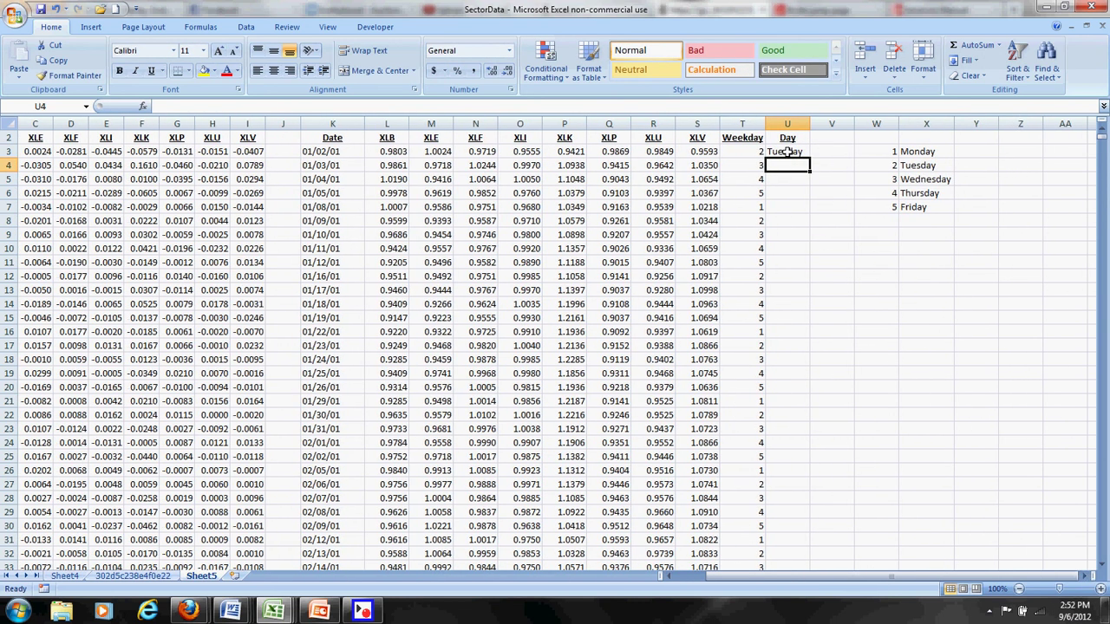
pyautogui.click(787, 155)
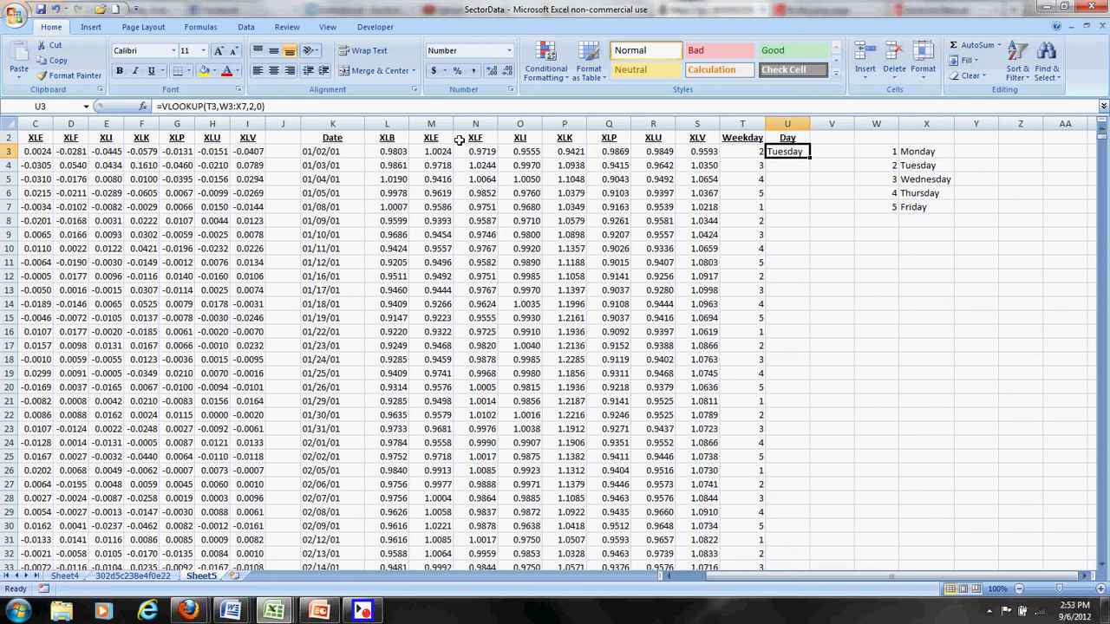
pyautogui.doubleClick(808, 158)
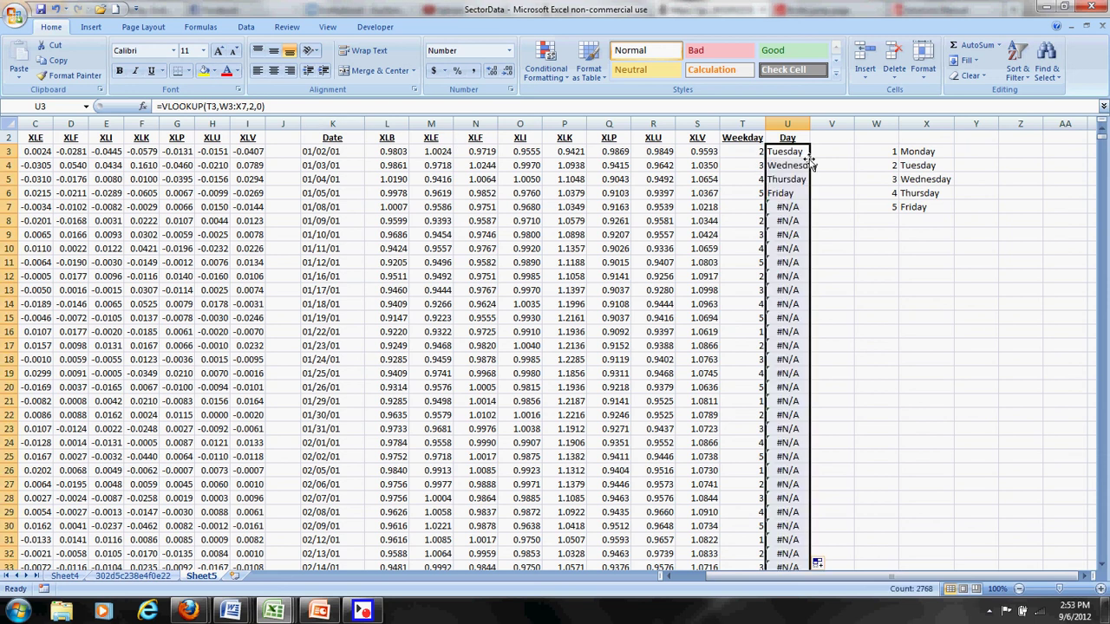
pyautogui.doubleClick(789, 193)
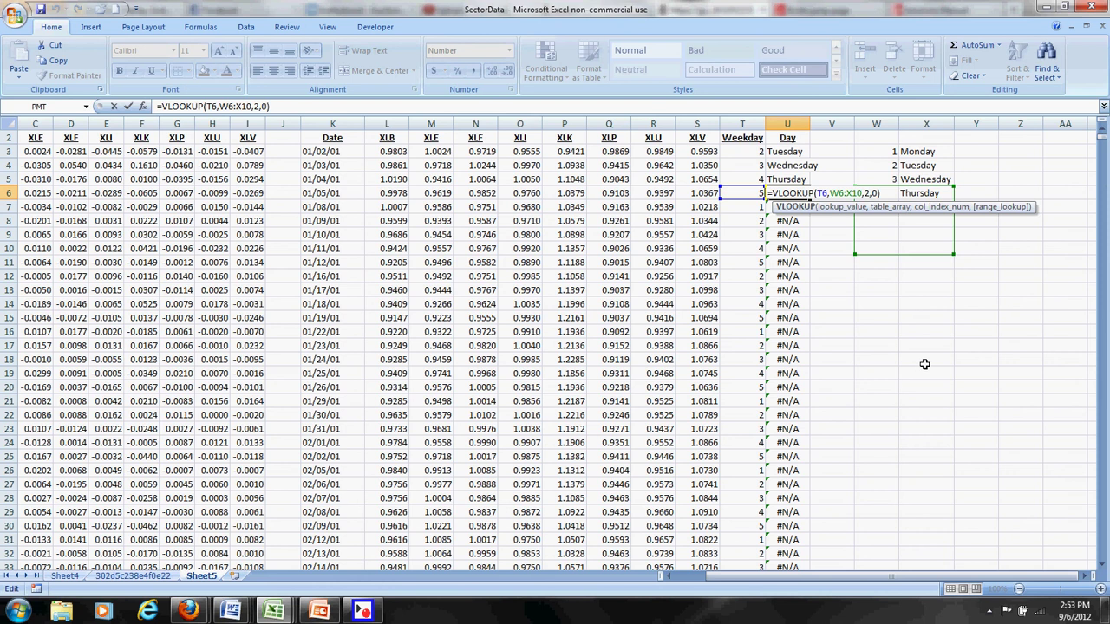
pyautogui.press('Escape')
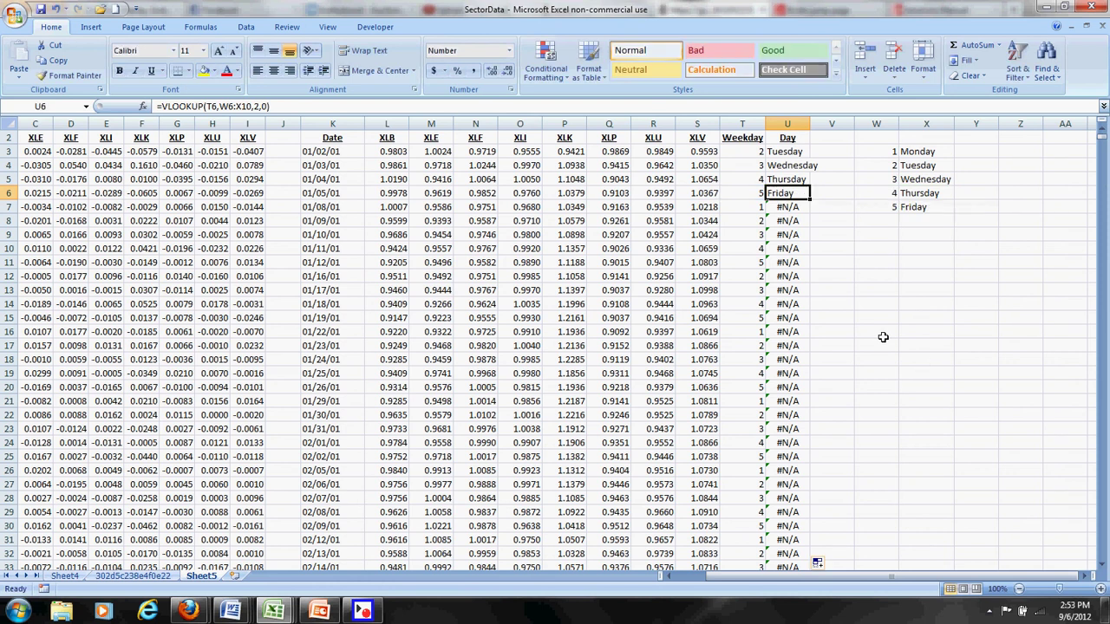
# - Make the lookup range in U3 absolute so the formula reads =VLOOKUP(T3,$W$3:$X$7,2,0)
pyautogui.click(796, 151)
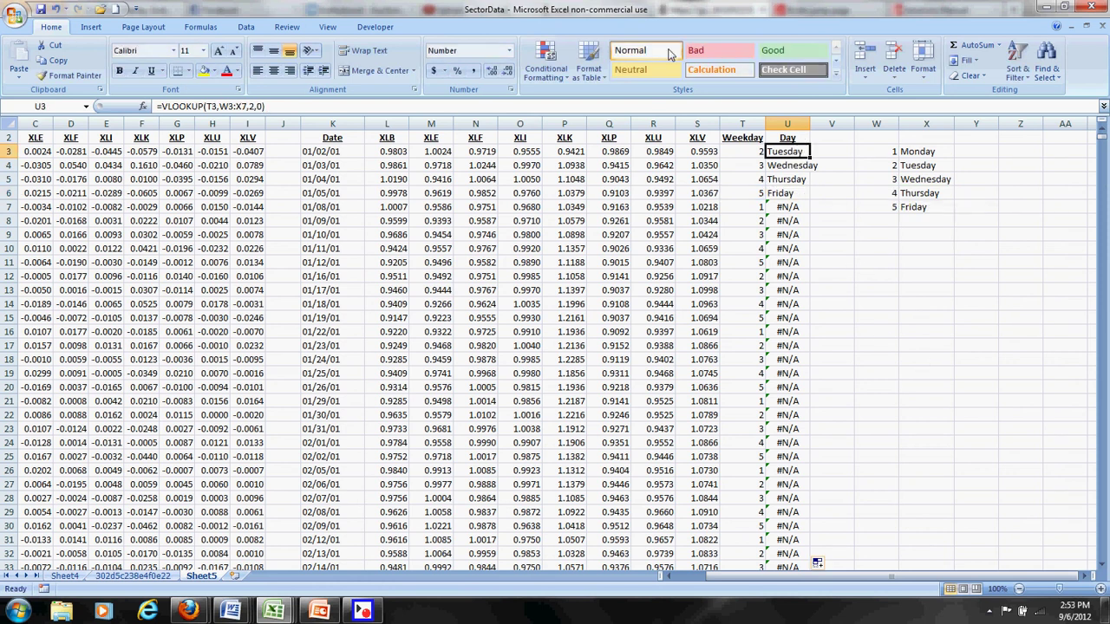
pyautogui.click(227, 106)
pyautogui.press('F4')
pyautogui.click(252, 105)
pyautogui.write('$W$')
pyautogui.press('Return')
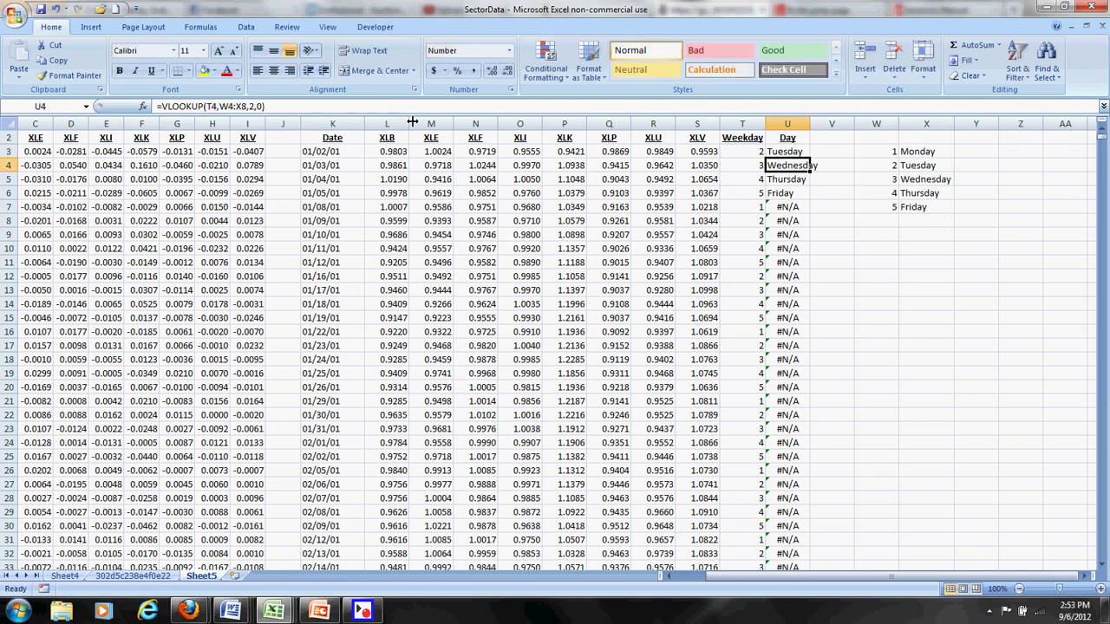
# - Fill the corrected U3 lookup formula down all the date rows and autofit the width of the Day column
pyautogui.click(797, 152)
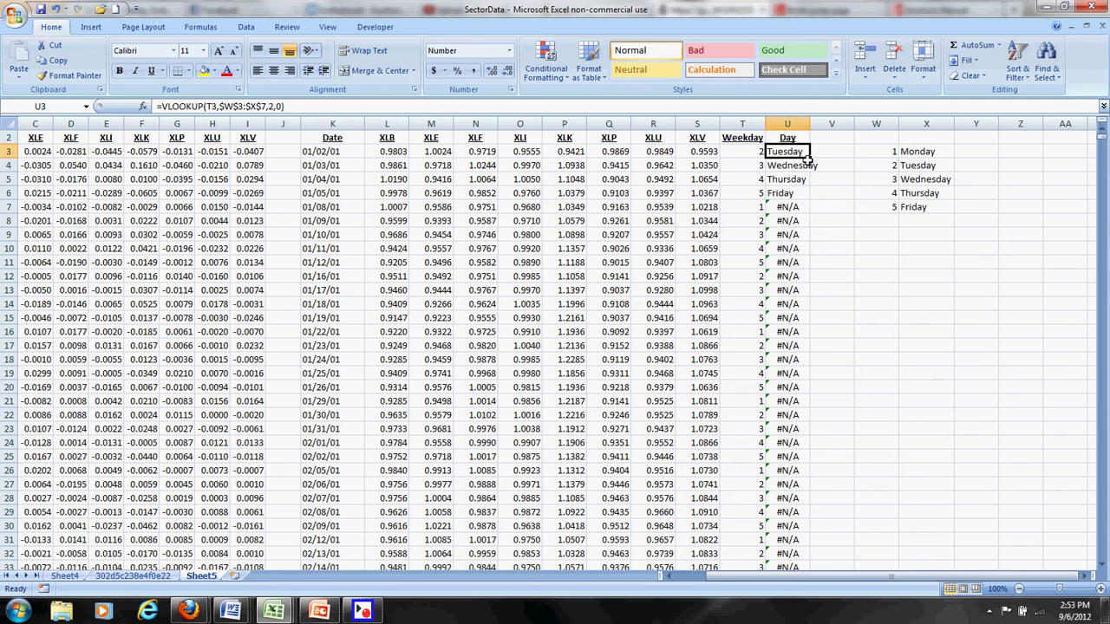
pyautogui.doubleClick(808, 157)
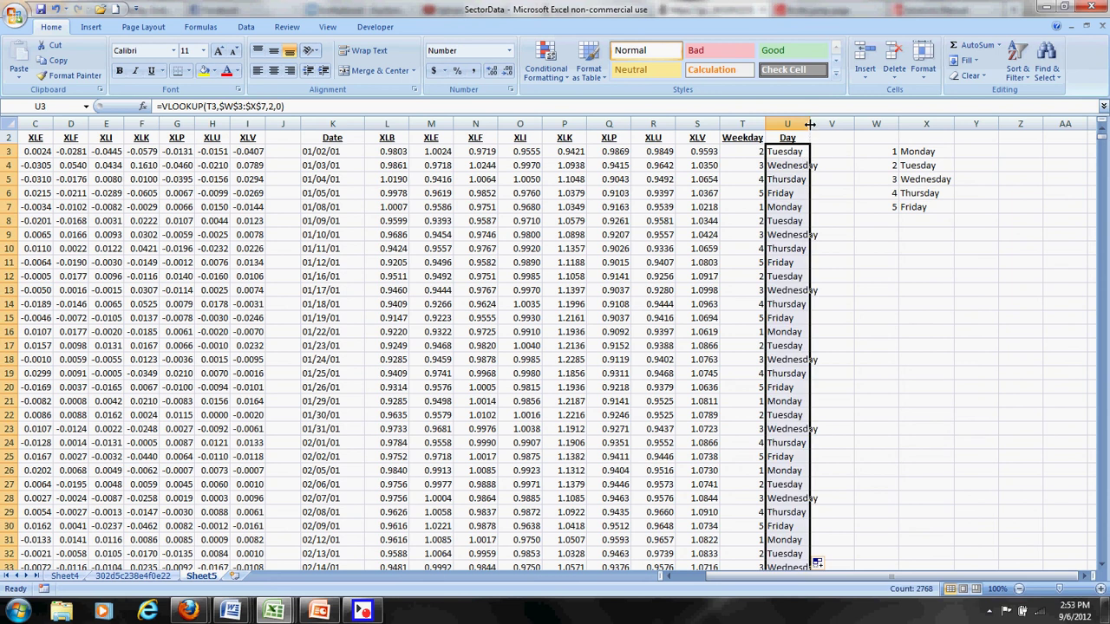
pyautogui.doubleClick(810, 126)
pyautogui.moveTo(778, 242); pyautogui.dragTo(790, 259)
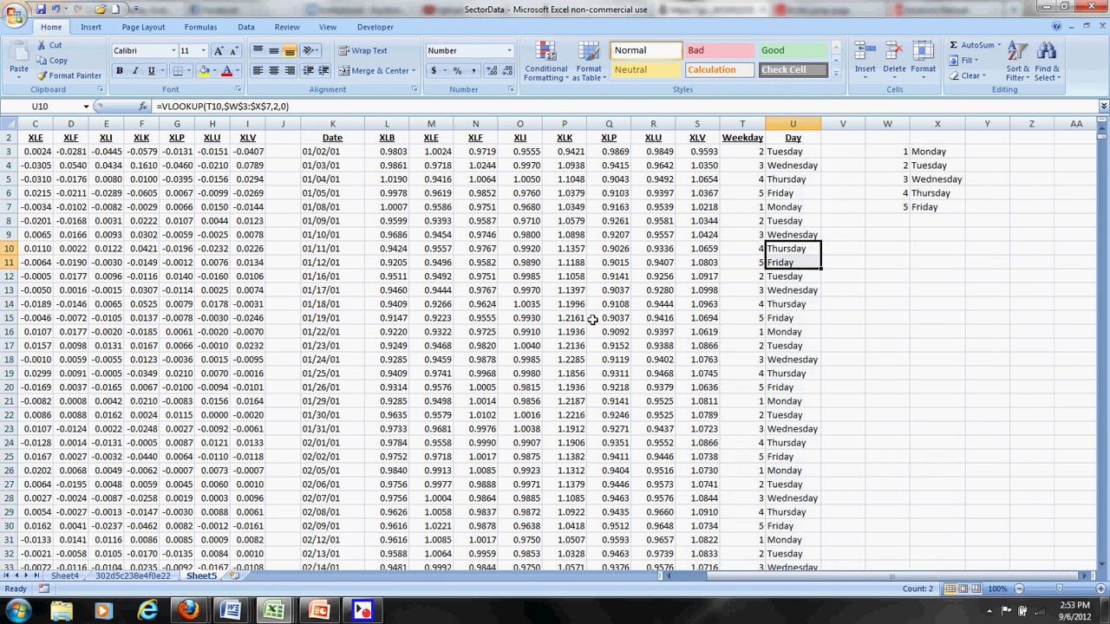
# - Create a PivotTable from Sheet5!$K$2:$U$2770 on a new worksheet and add Date as its row labels
pyautogui.click(576, 288)
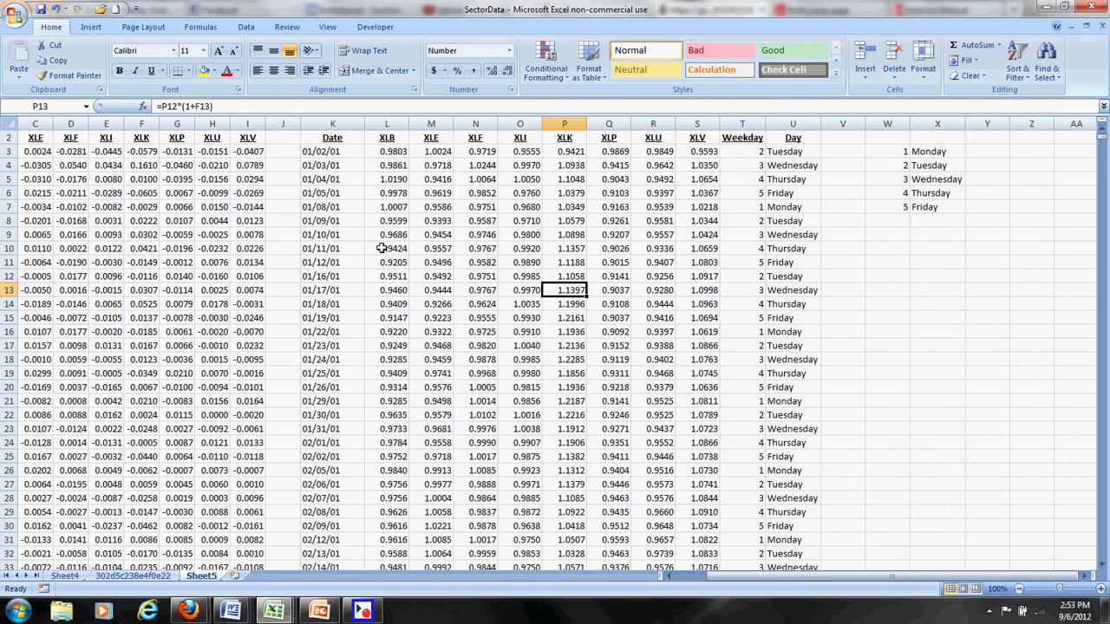
pyautogui.click(91, 26)
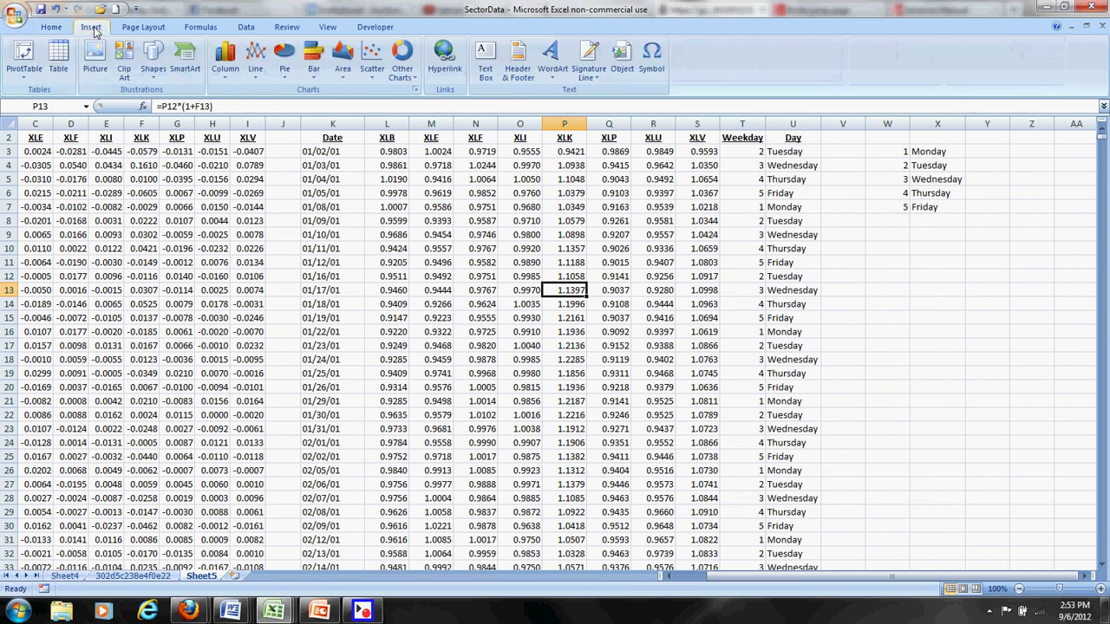
pyautogui.click(24, 57)
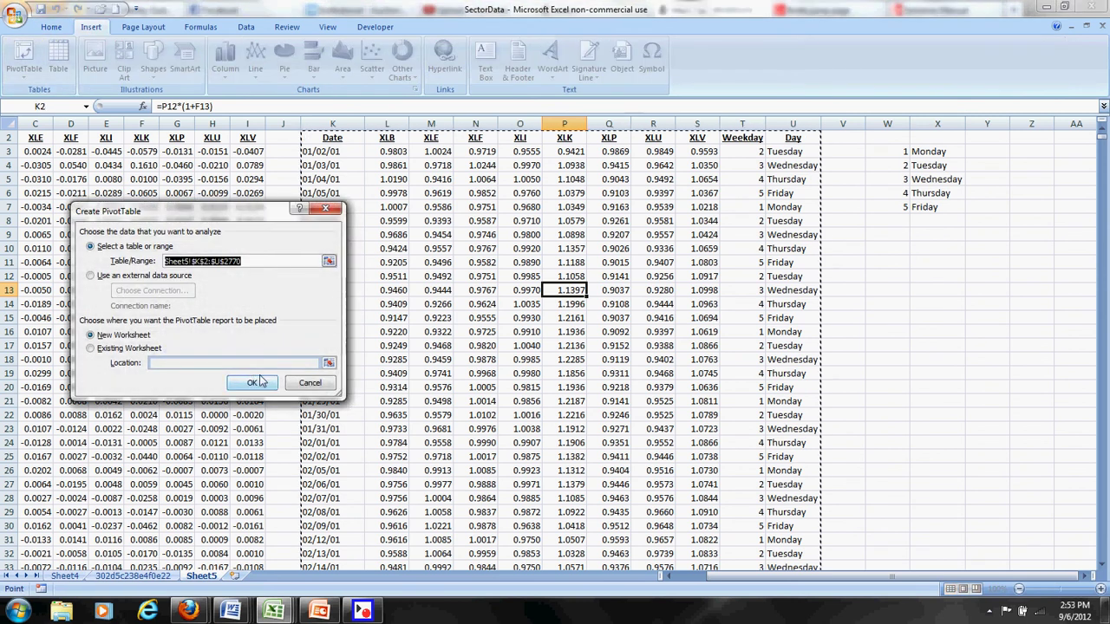
pyautogui.click(251, 383)
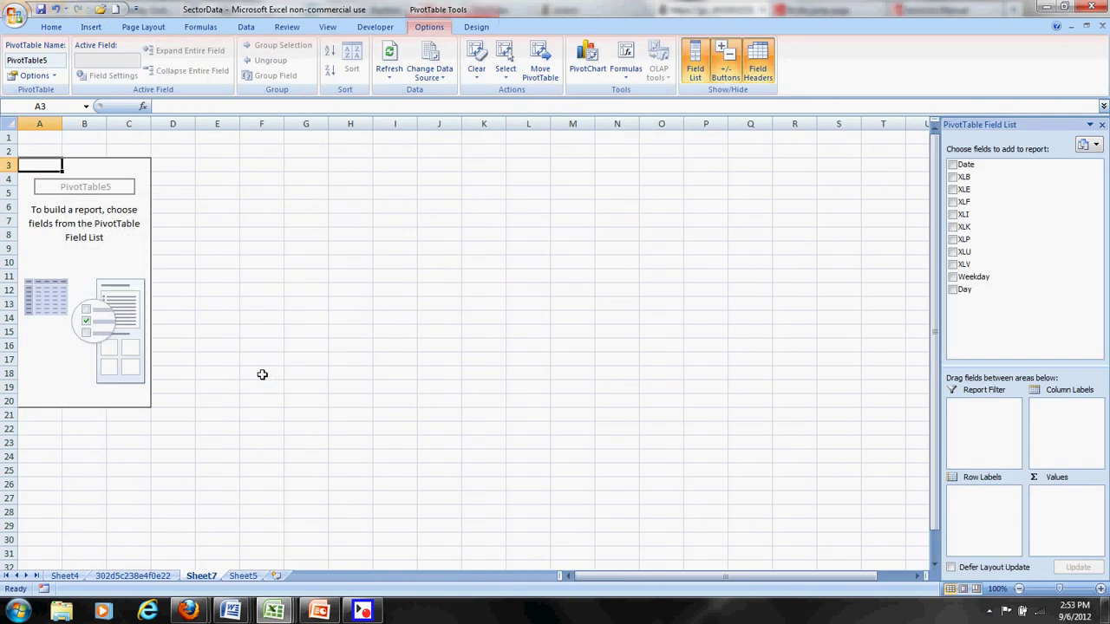
pyautogui.click(723, 404)
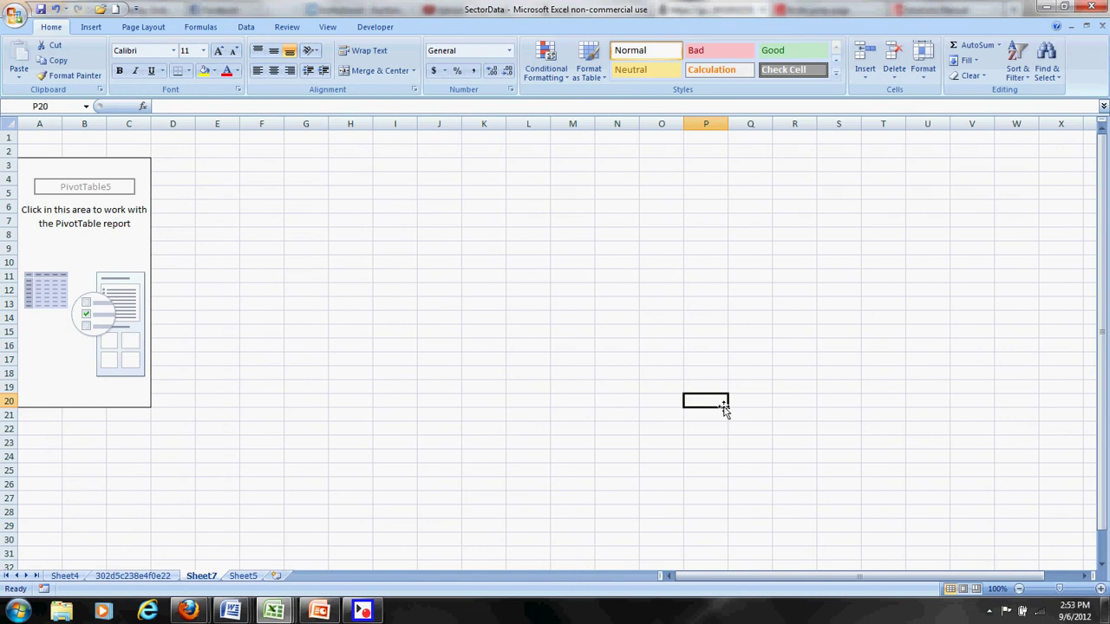
pyautogui.click(105, 261)
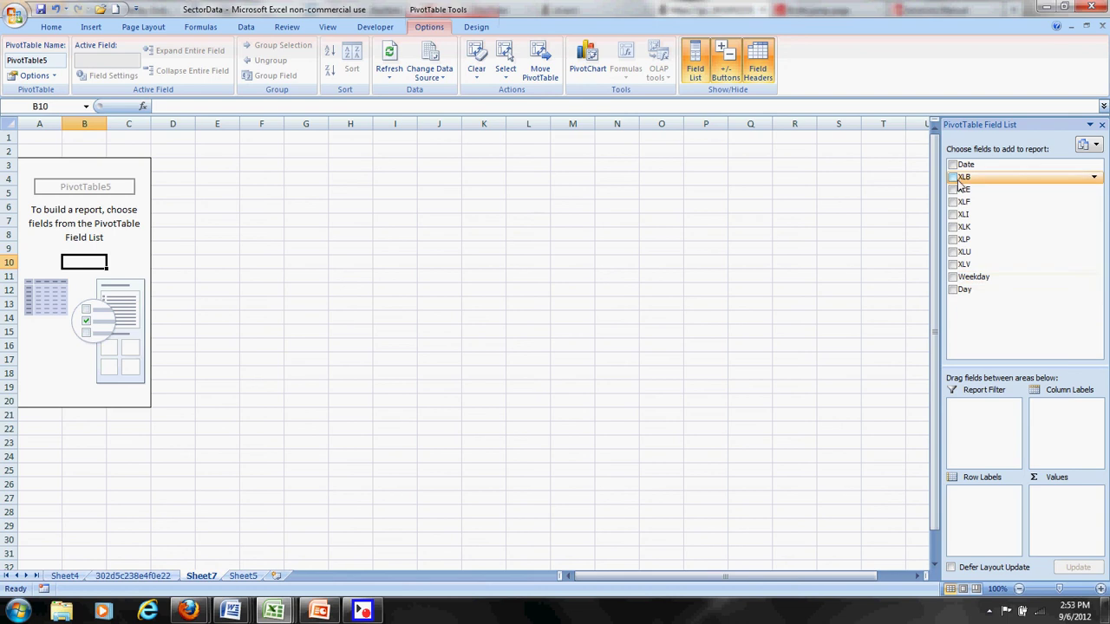
pyautogui.moveTo(962, 164); pyautogui.dragTo(974, 394)
pyautogui.moveTo(970, 470); pyautogui.dragTo(981, 501)
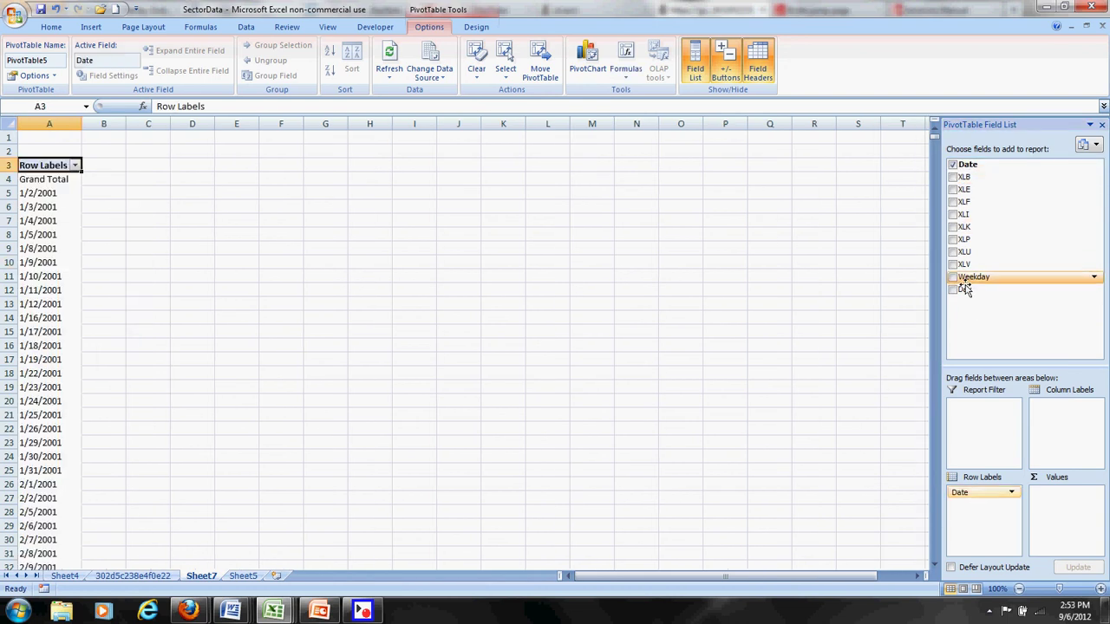
# - Filter the Day field to Wednesday only and add it to the row labels above Date
pyautogui.click(1094, 279)
pyautogui.click(1031, 296)
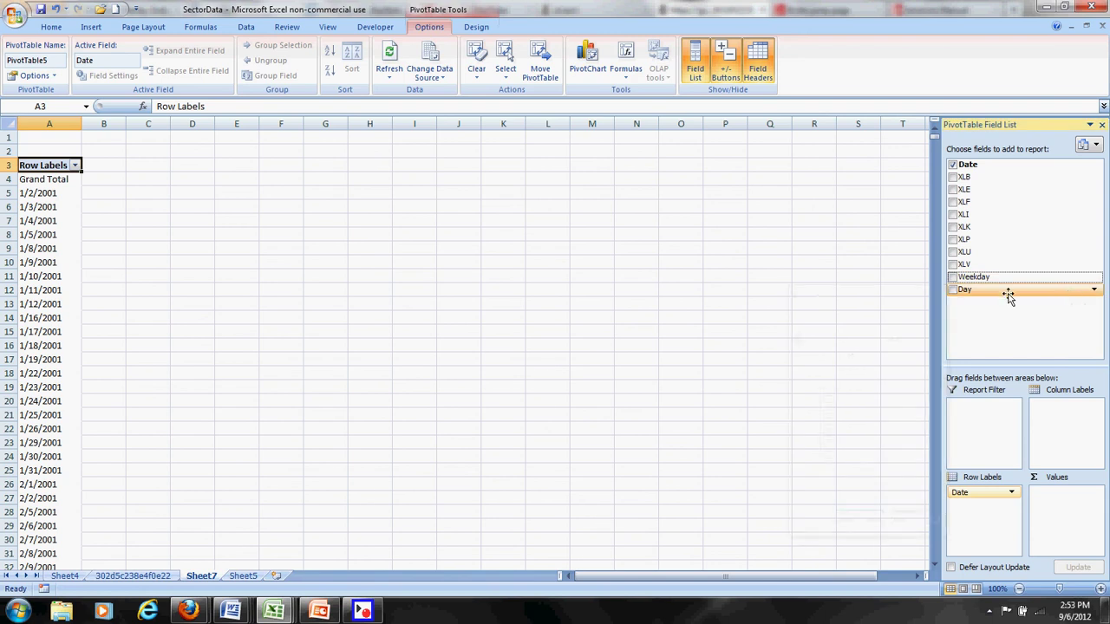
pyautogui.click(1093, 291)
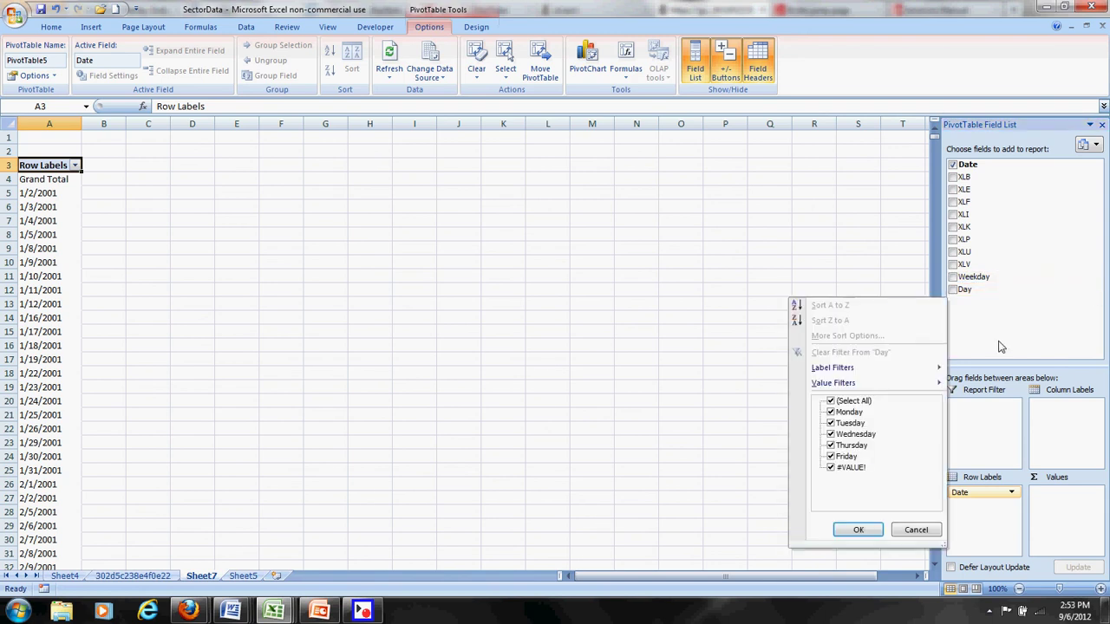
pyautogui.click(830, 402)
pyautogui.click(830, 433)
pyautogui.click(858, 530)
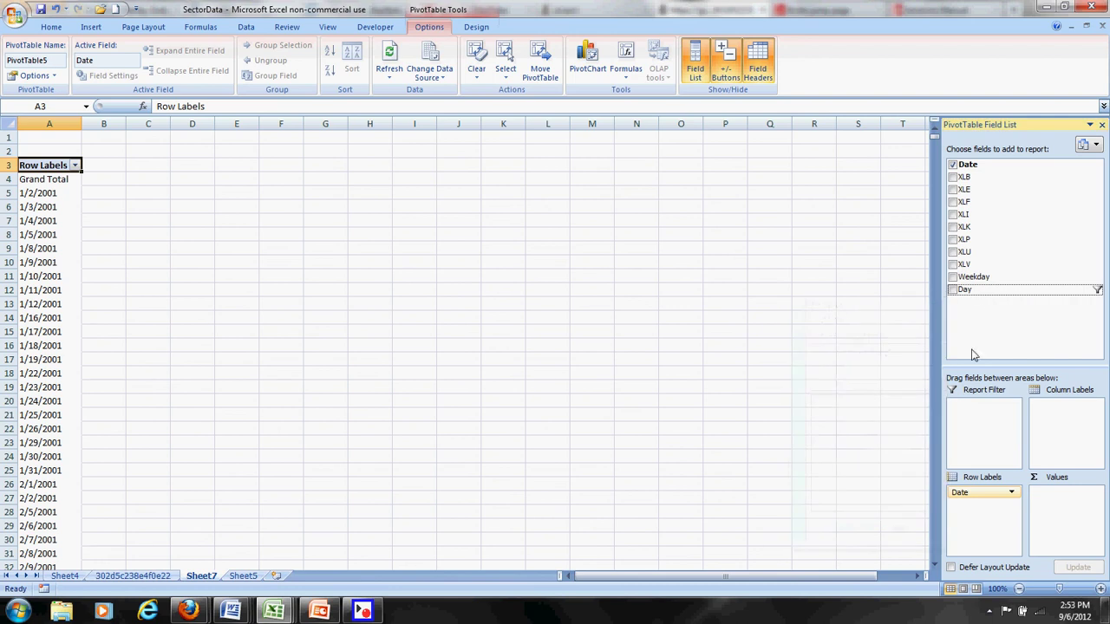
pyautogui.moveTo(982, 292); pyautogui.dragTo(986, 518)
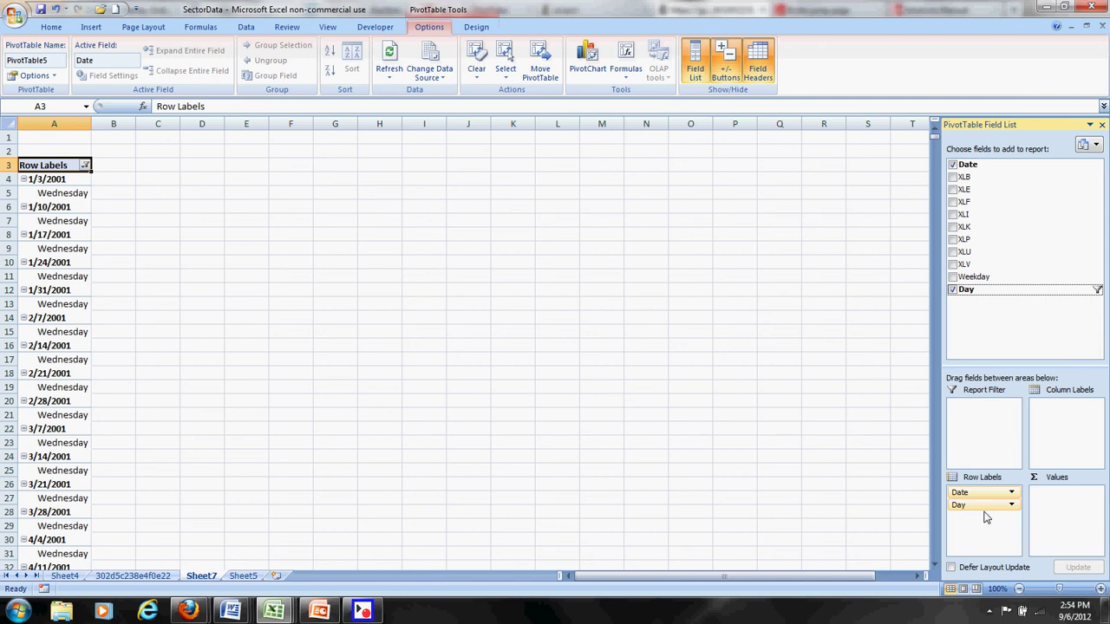
pyautogui.moveTo(974, 493); pyautogui.dragTo(979, 527)
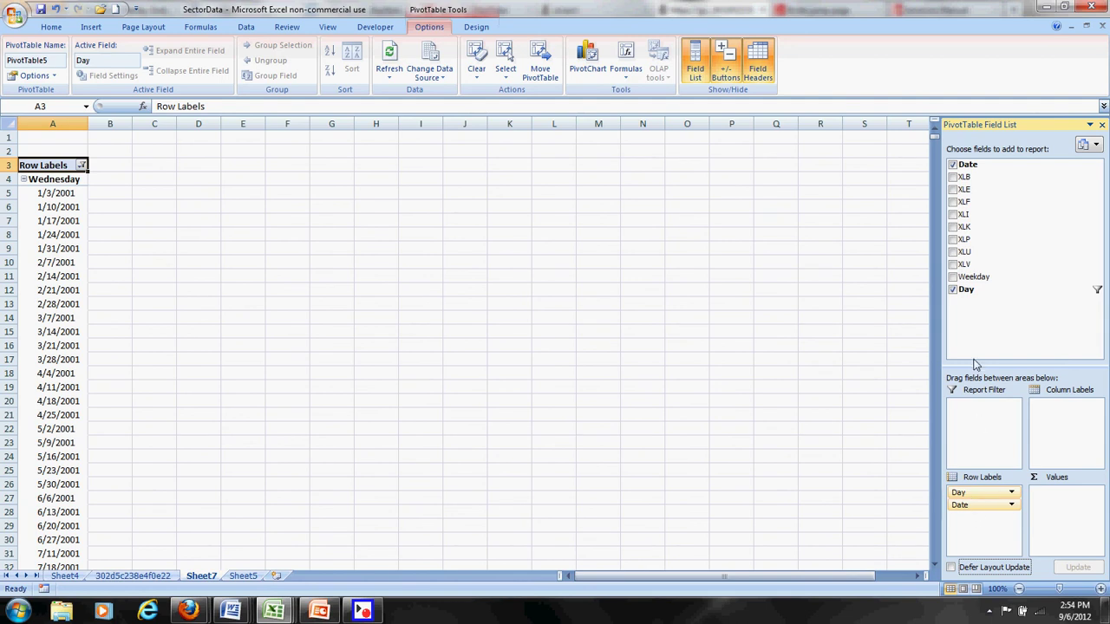
# - Add XLB, XLE, XLF, XLI, XLK, XLP, XLU and XLV to the PivotTable values as sums
pyautogui.moveTo(962, 177); pyautogui.dragTo(1046, 494)
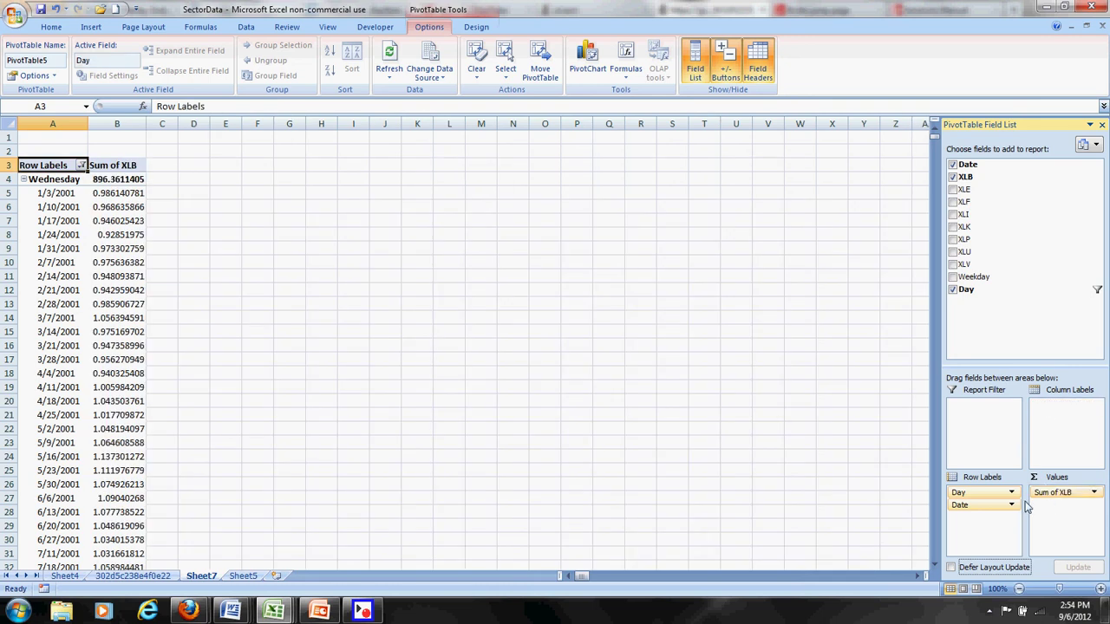
pyautogui.click(953, 190)
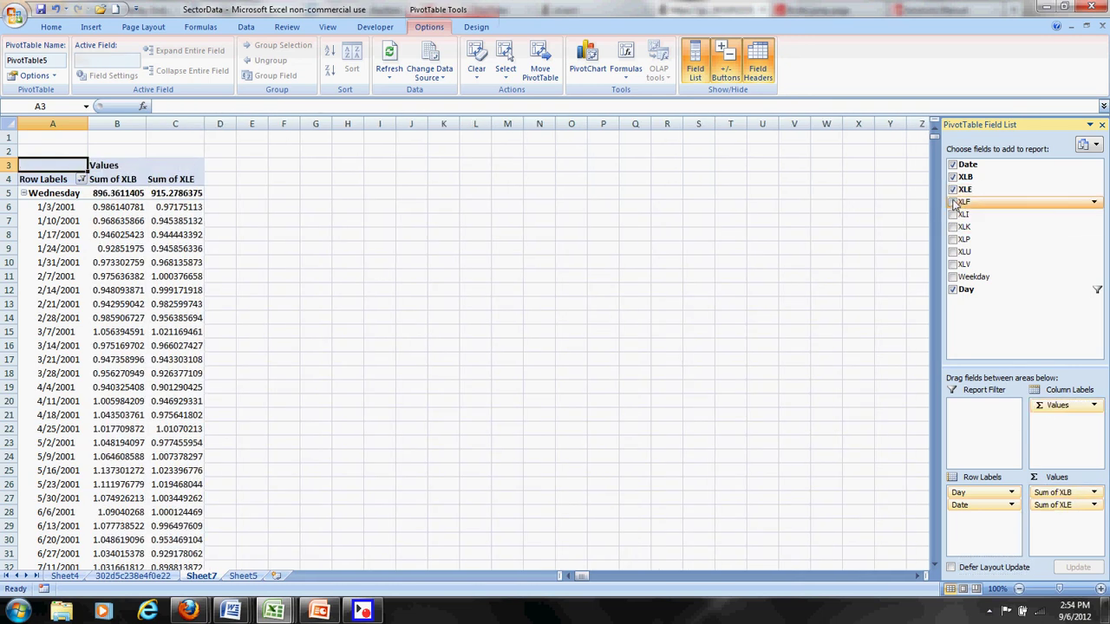
pyautogui.click(953, 202)
pyautogui.click(954, 214)
pyautogui.click(953, 227)
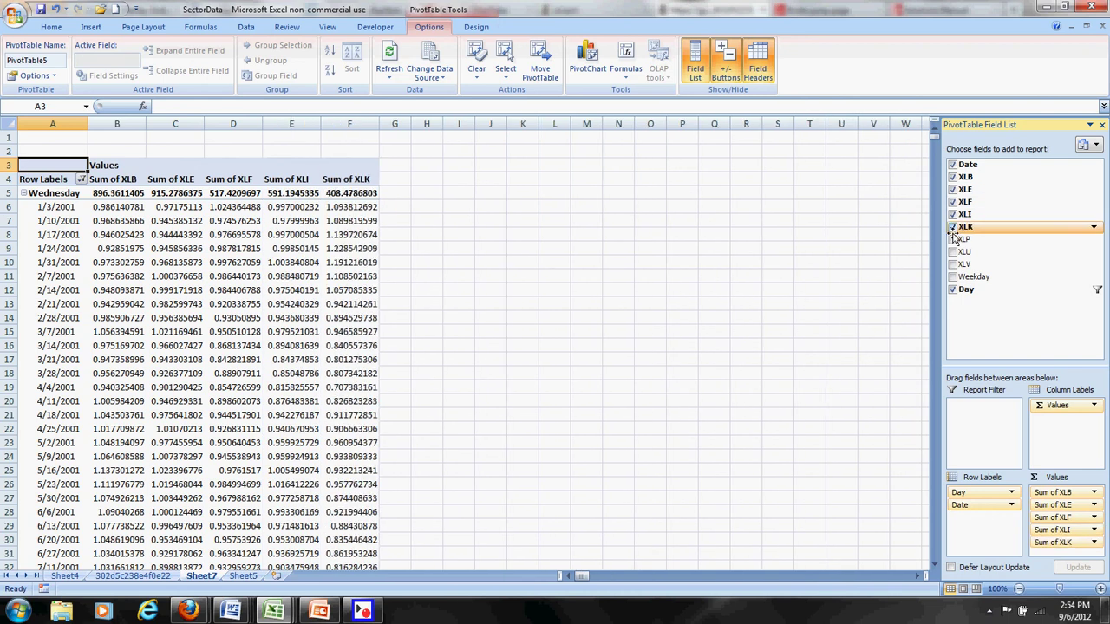
pyautogui.click(953, 240)
pyautogui.click(953, 252)
pyautogui.click(953, 264)
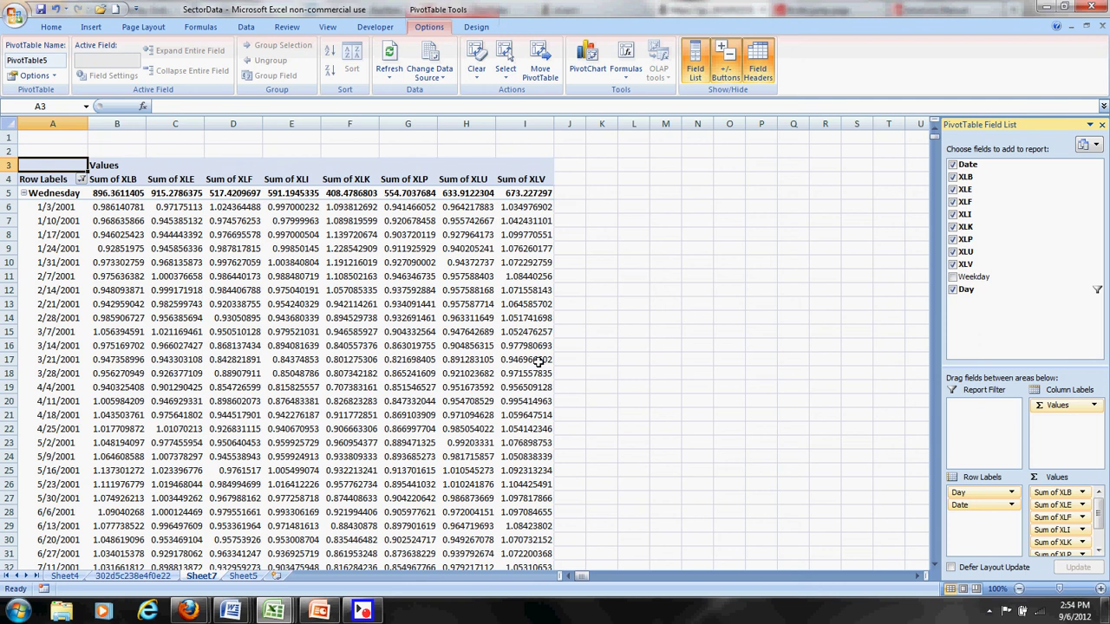
pyautogui.moveTo(539, 360)
pyautogui.moveTo(470, 353)
pyautogui.click(367, 611)
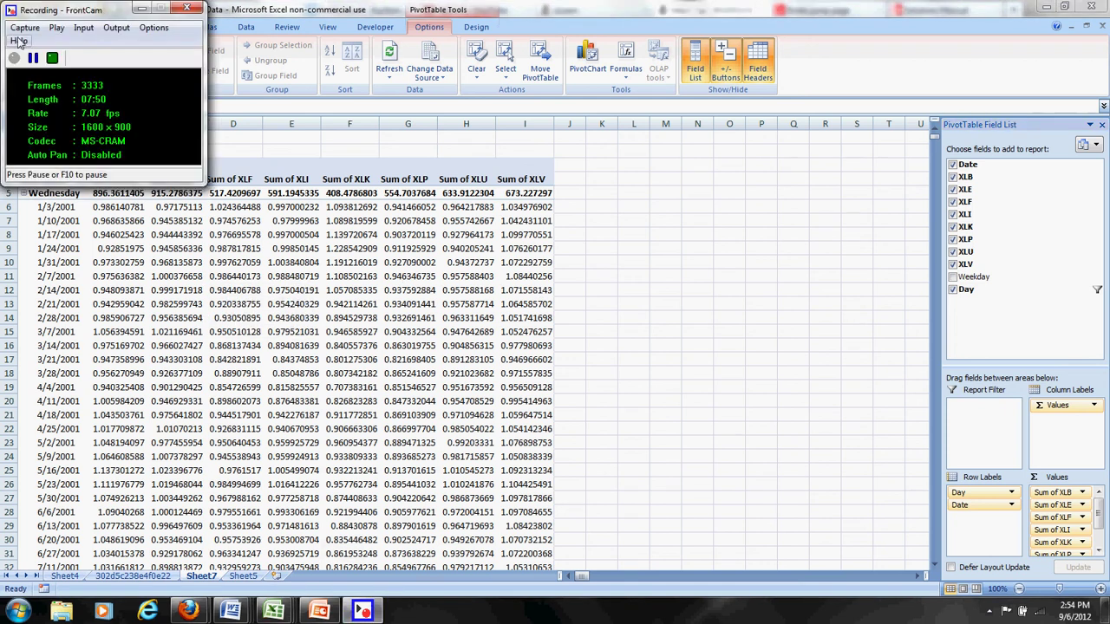
pyautogui.click(33, 57)
pyautogui.click(14, 57)
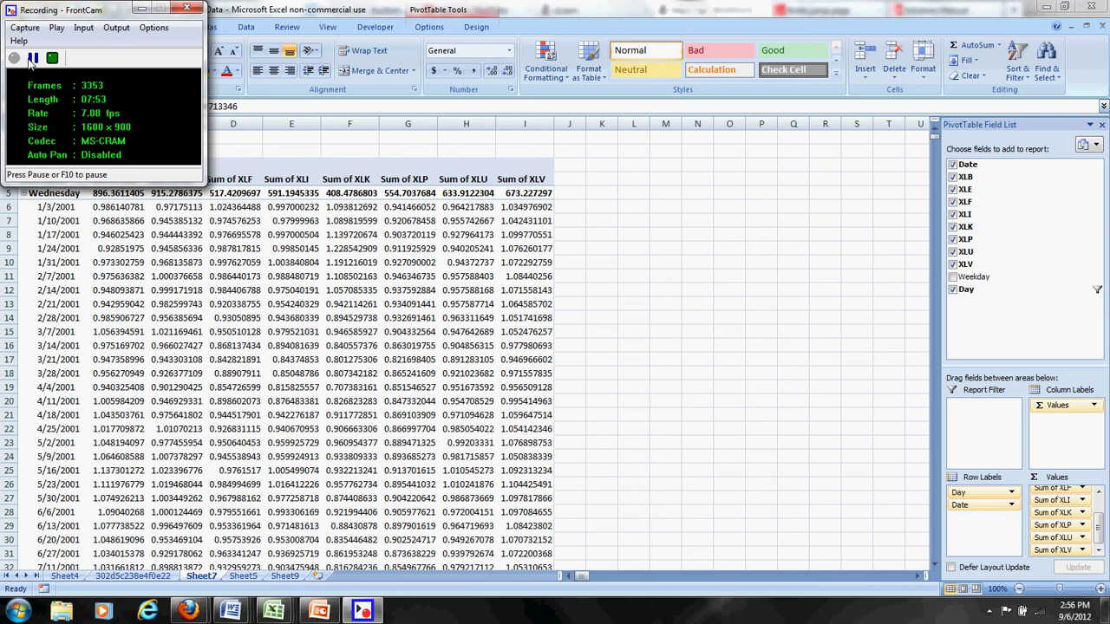
pyautogui.click(143, 8)
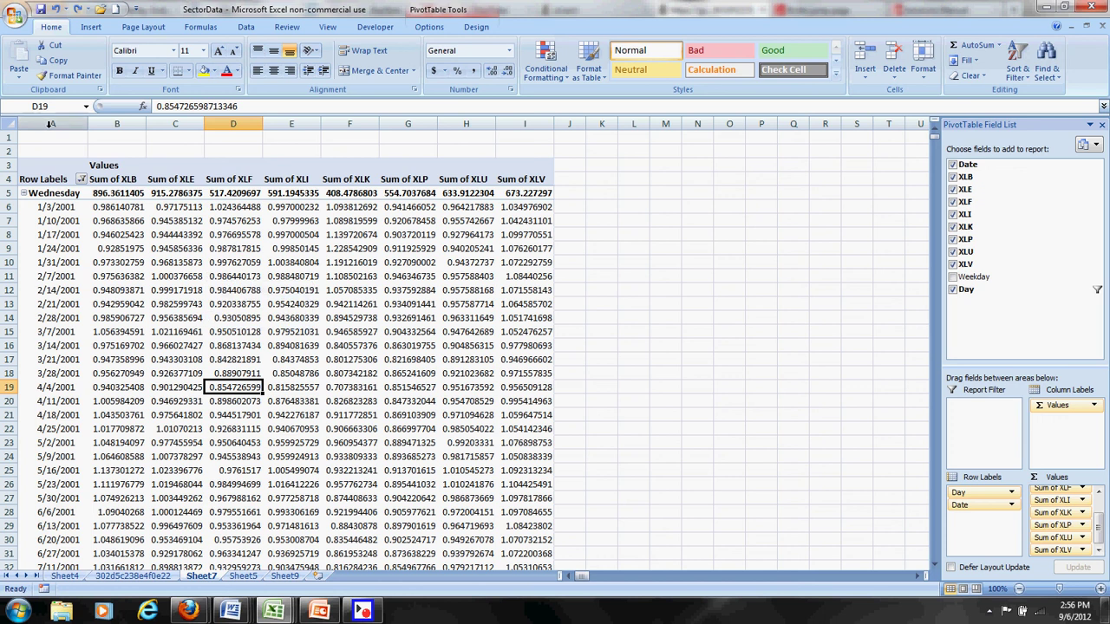
# - Copy PivotTable columns A to I and paste them as values only into Sheet9 starting at A1
pyautogui.moveTo(51, 124); pyautogui.dragTo(561, 122)
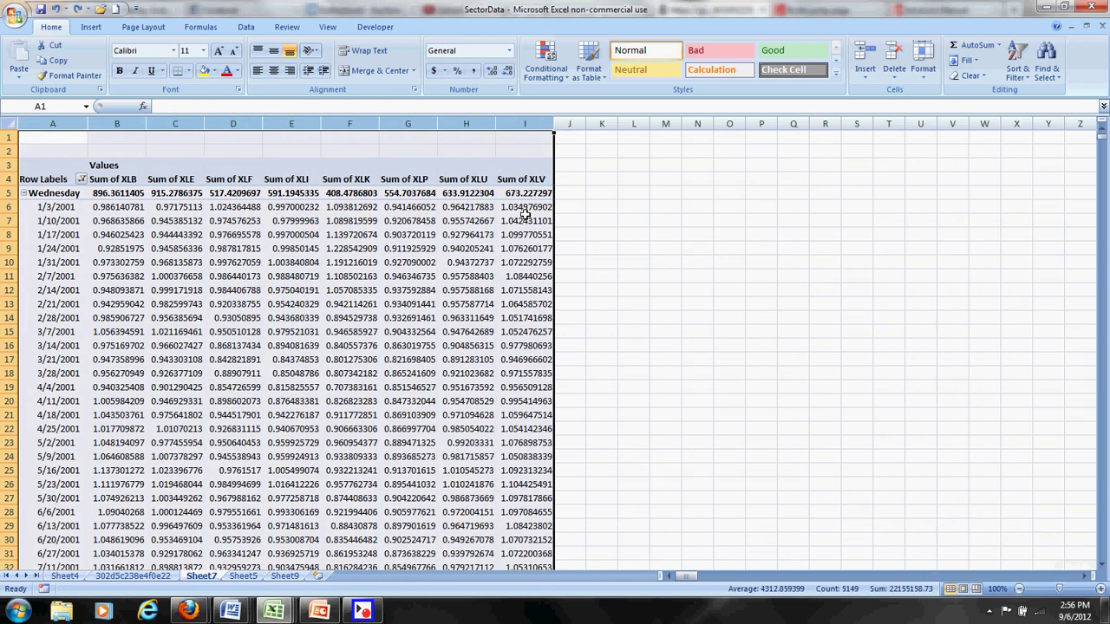
pyautogui.rightClick(478, 218)
pyautogui.click(509, 243)
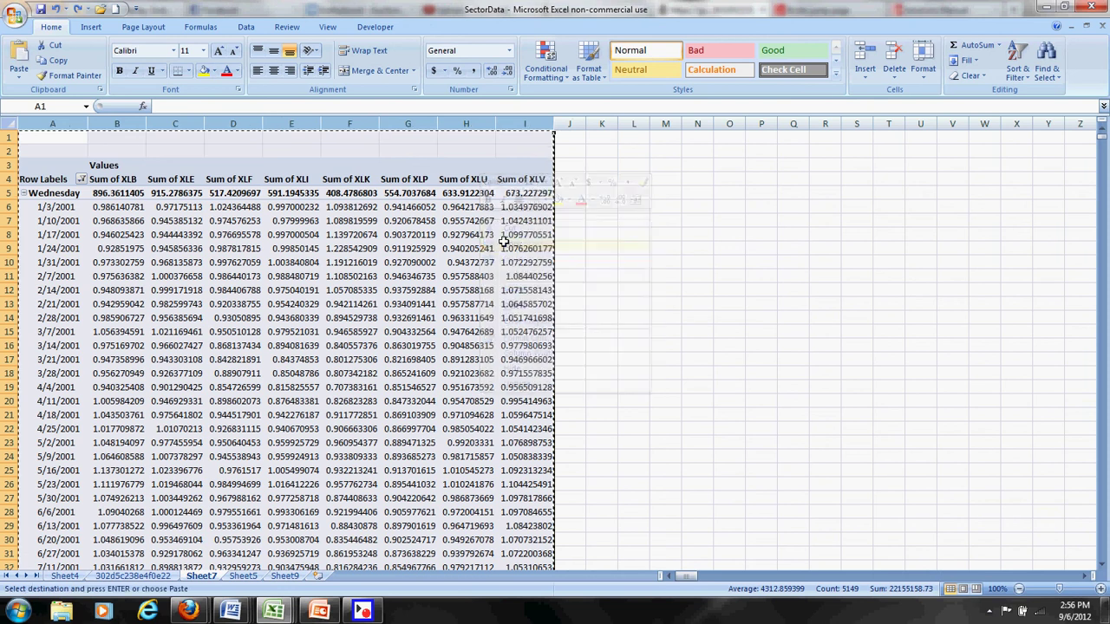
pyautogui.click(272, 576)
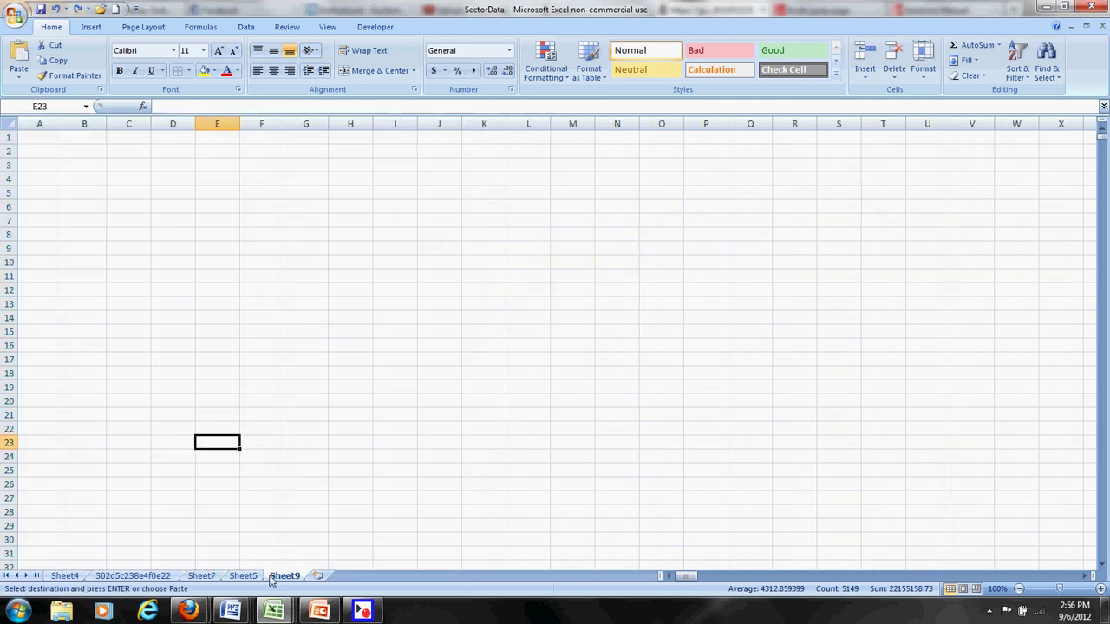
pyautogui.click(49, 141)
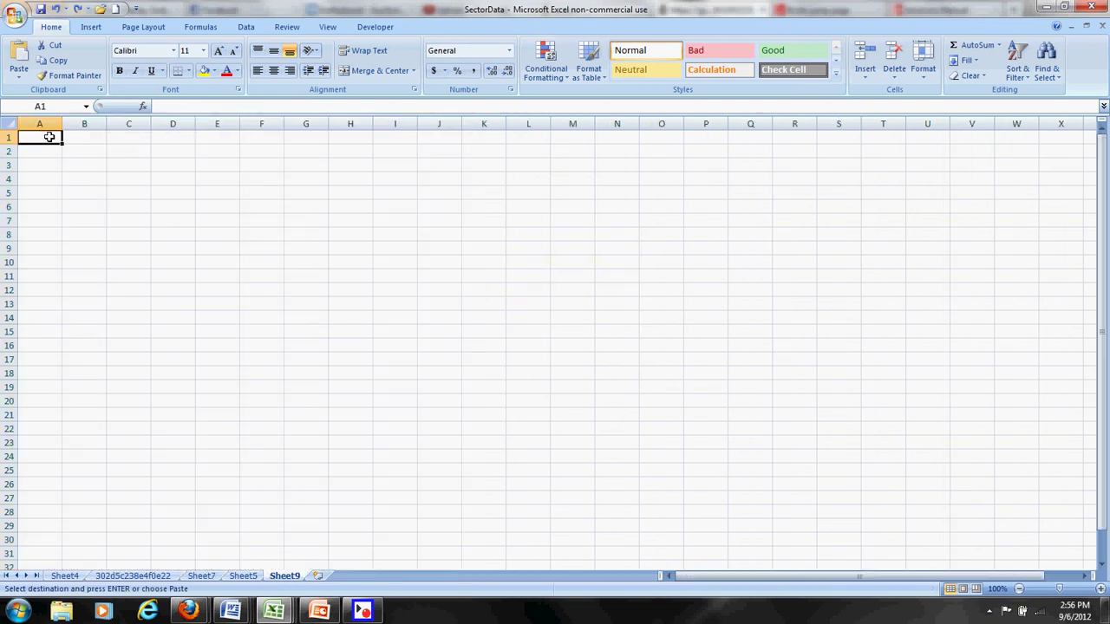
pyautogui.rightClick(50, 142)
pyautogui.click(77, 192)
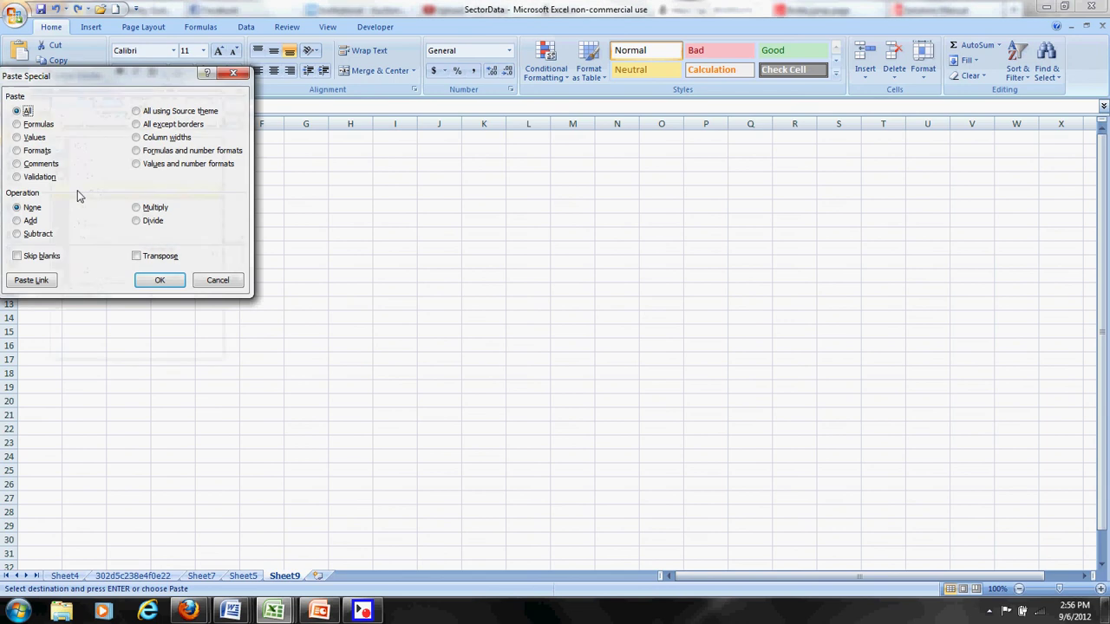
pyautogui.click(34, 137)
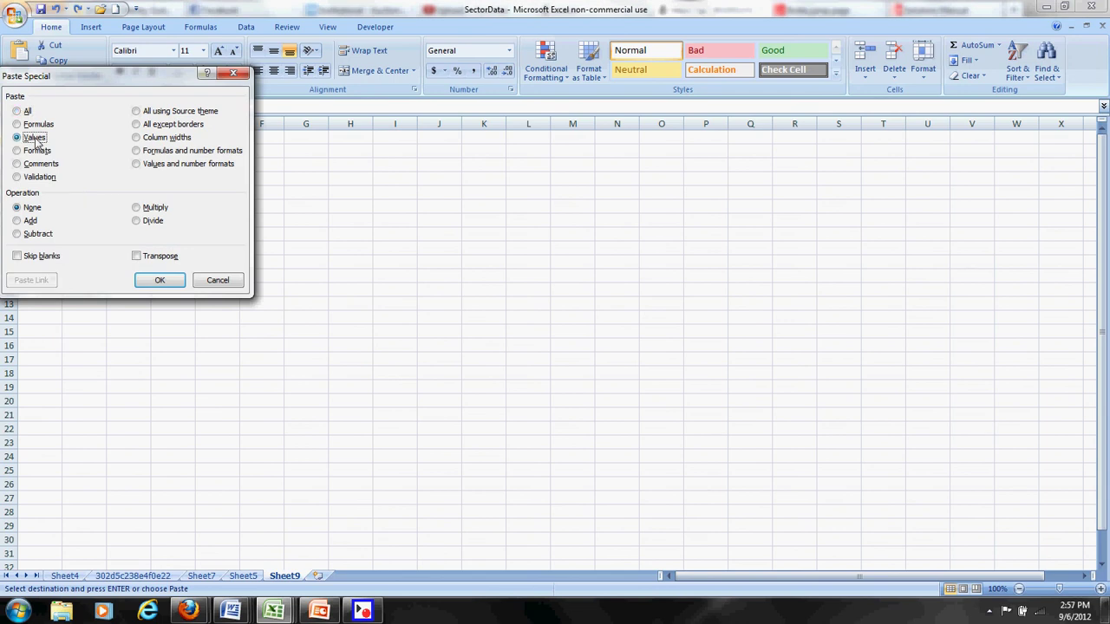
pyautogui.click(158, 282)
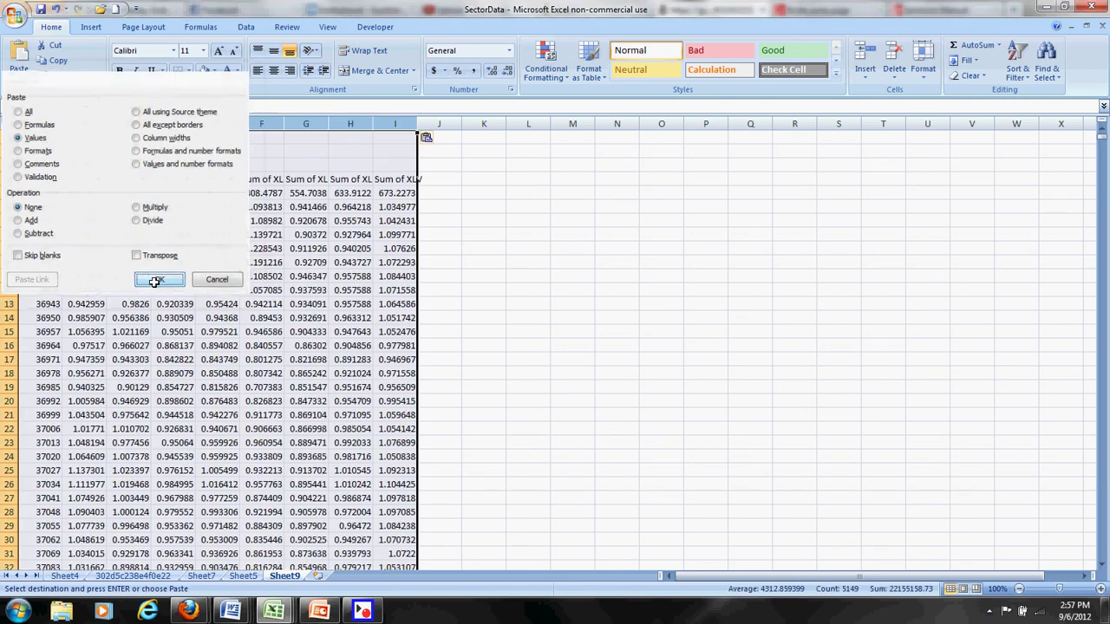
# - Delete the three rows above the pasted headings and the Wednesday subtotal row on Sheet9
pyautogui.moveTo(16, 139); pyautogui.dragTo(13, 163)
pyautogui.rightClick(33, 157)
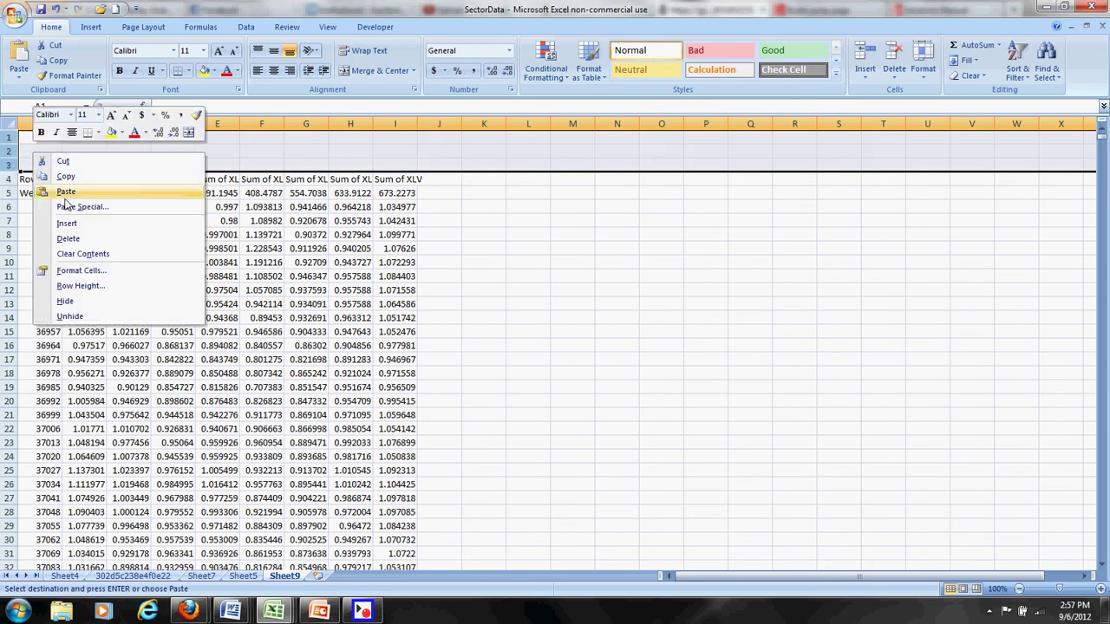
pyautogui.click(78, 240)
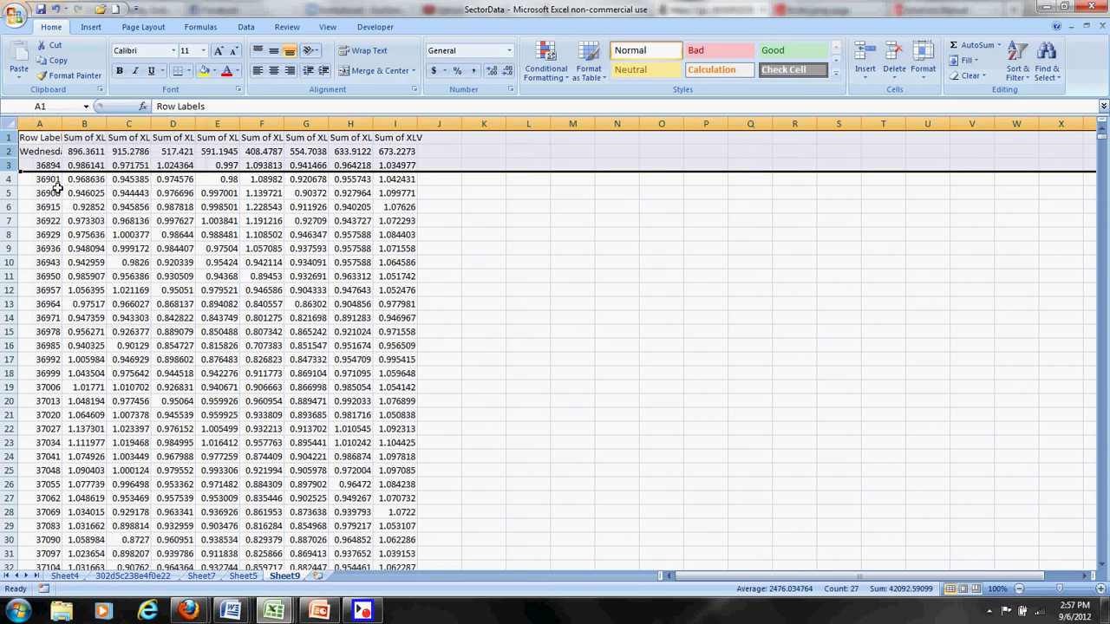
pyautogui.click(10, 151)
pyautogui.rightClick(10, 151)
pyautogui.click(52, 236)
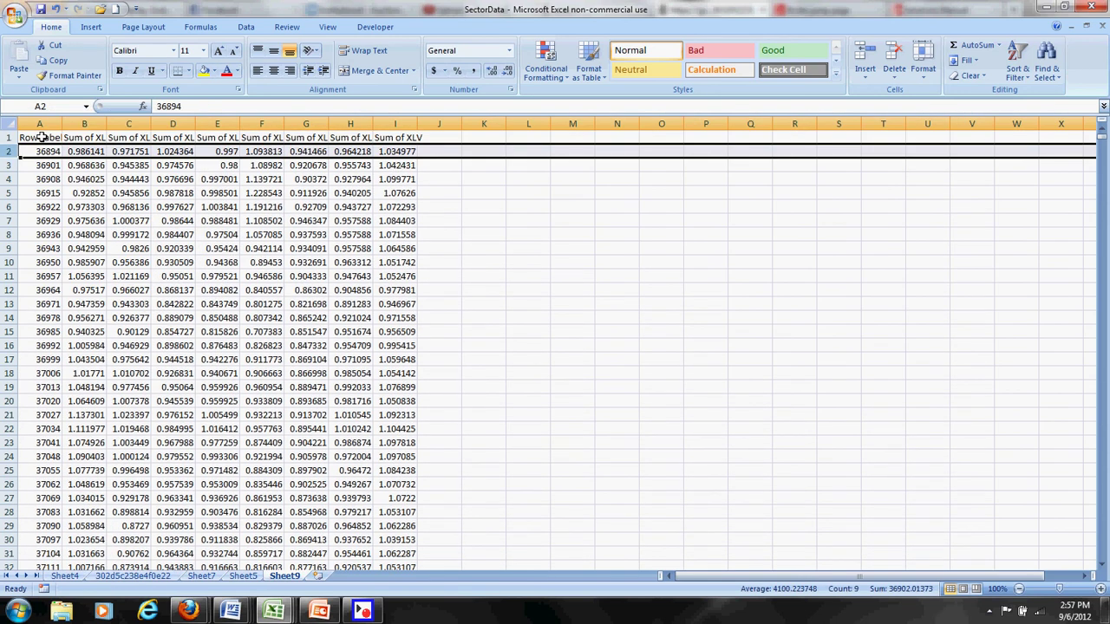
# - Replace the row labels heading in A1 of Sheet9 with Date
pyautogui.click(40, 138)
pyautogui.write('Date')
pyautogui.press('Return')
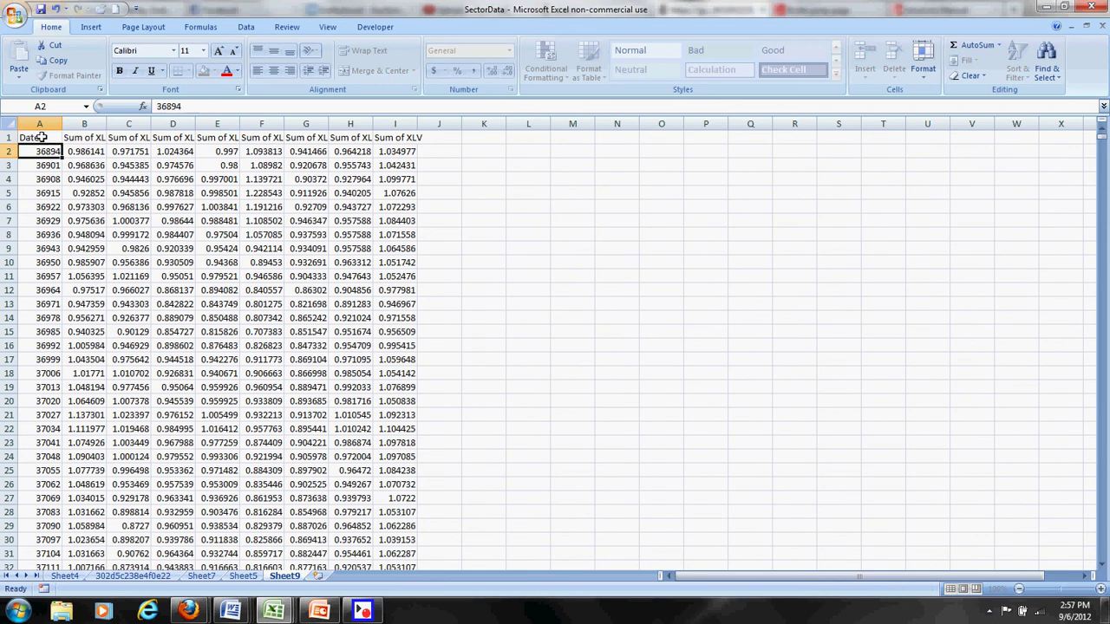
# - Format column A of Sheet9 as dates using the 03/14/01 type
pyautogui.moveTo(46, 163); pyautogui.dragTo(45, 204)
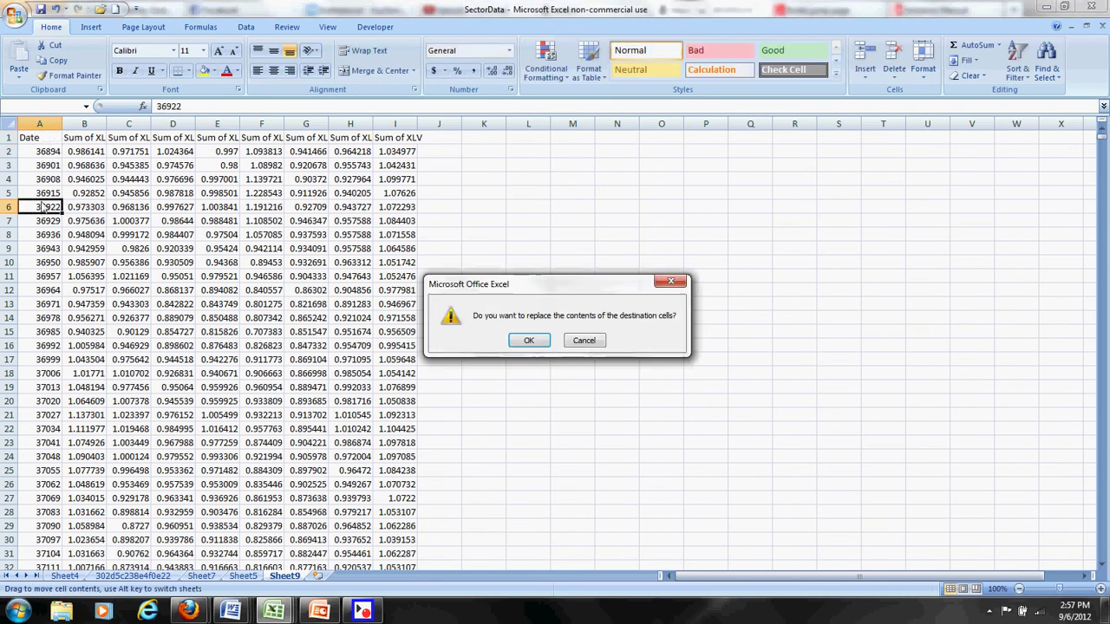
pyautogui.click(576, 341)
pyautogui.click(39, 123)
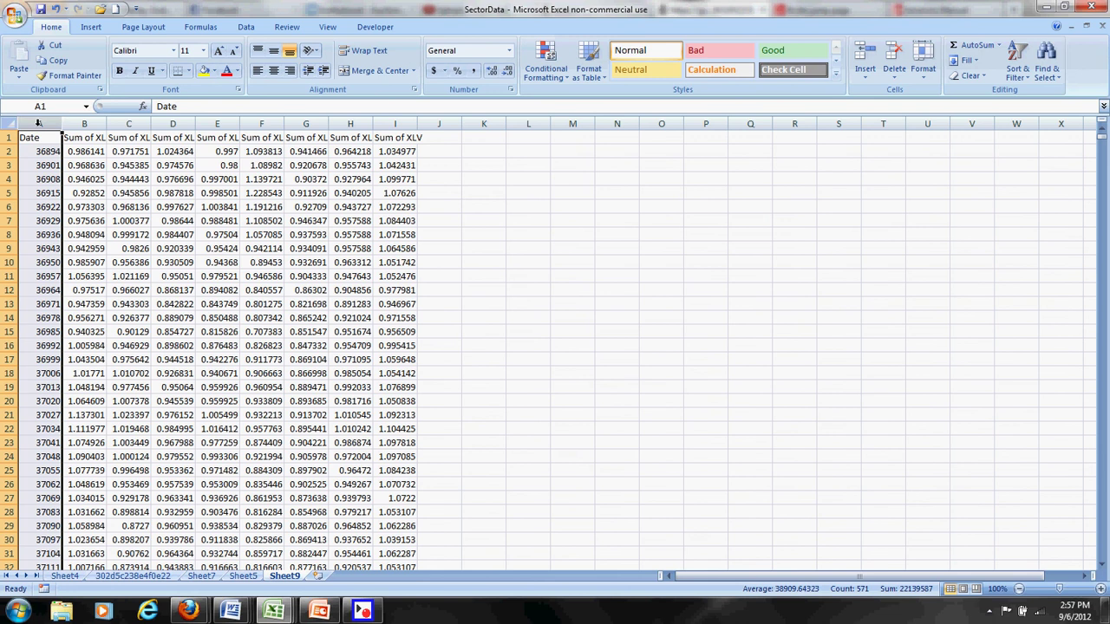
pyautogui.rightClick(44, 157)
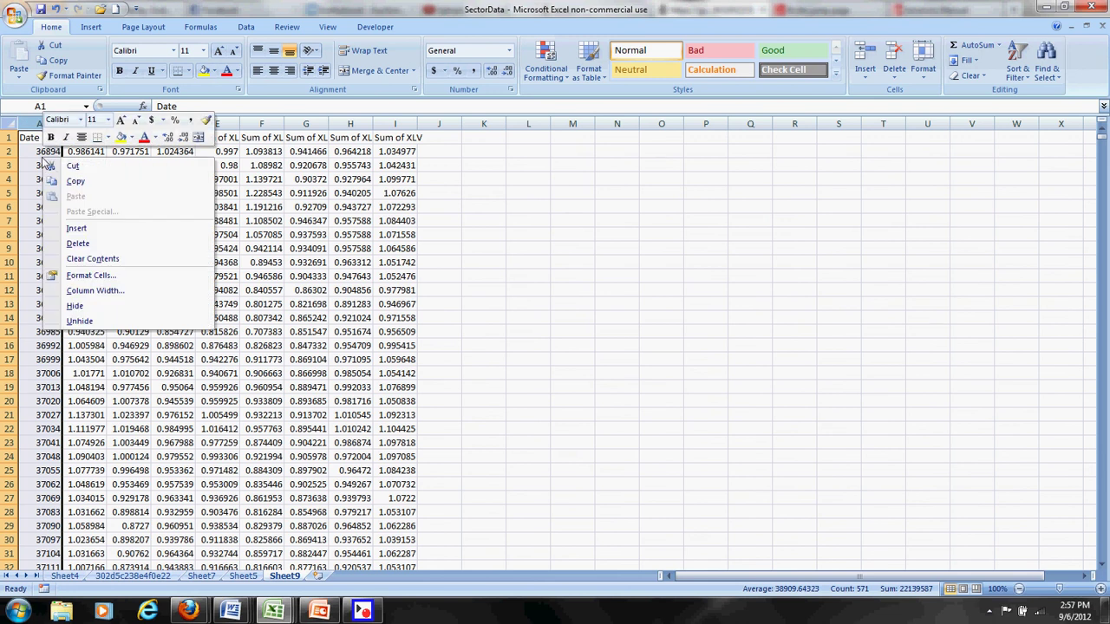
pyautogui.click(88, 276)
pyautogui.click(45, 209)
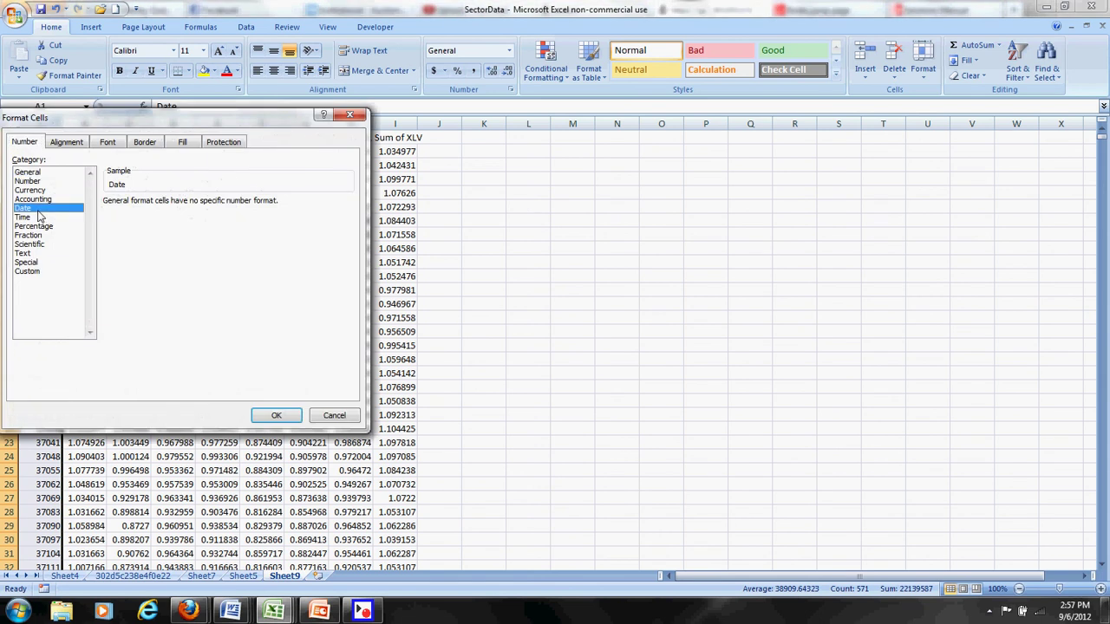
pyautogui.click(130, 249)
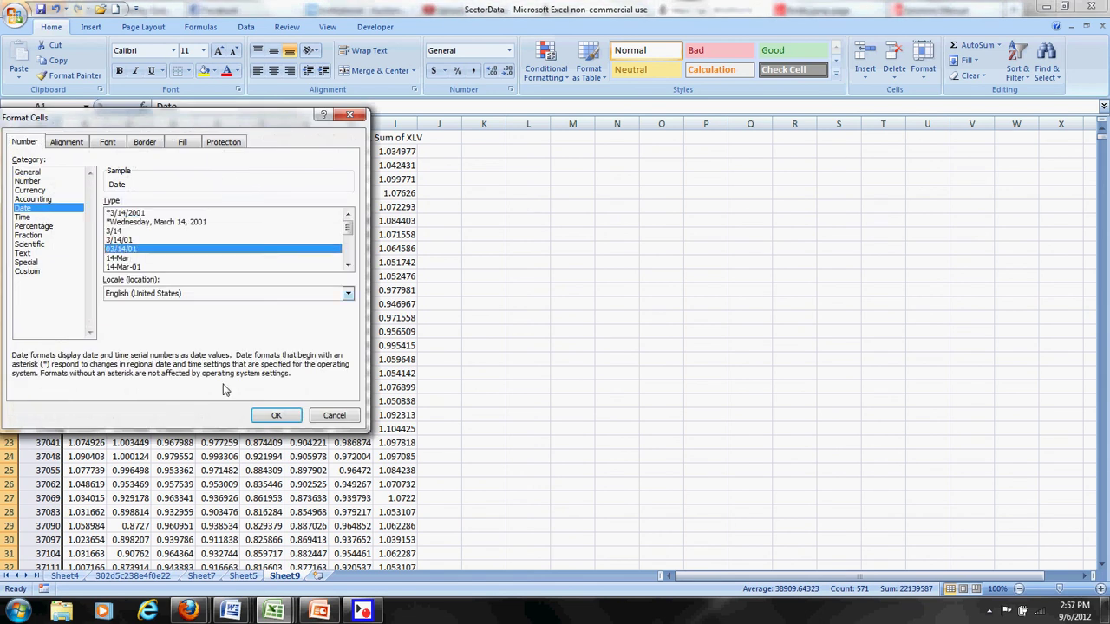
pyautogui.click(274, 420)
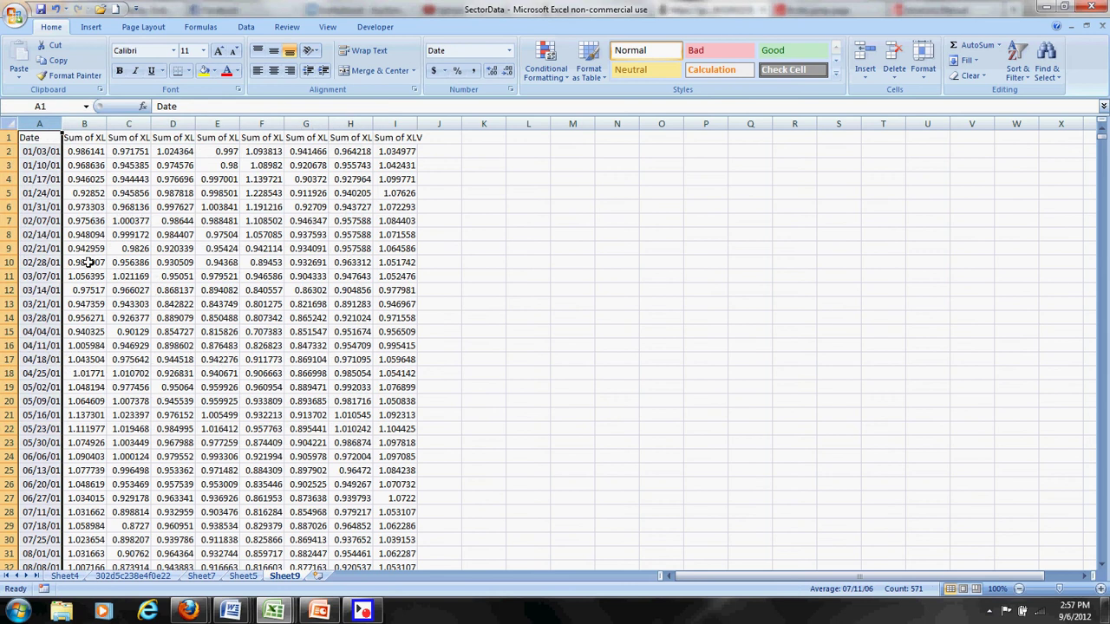
pyautogui.click(40, 152)
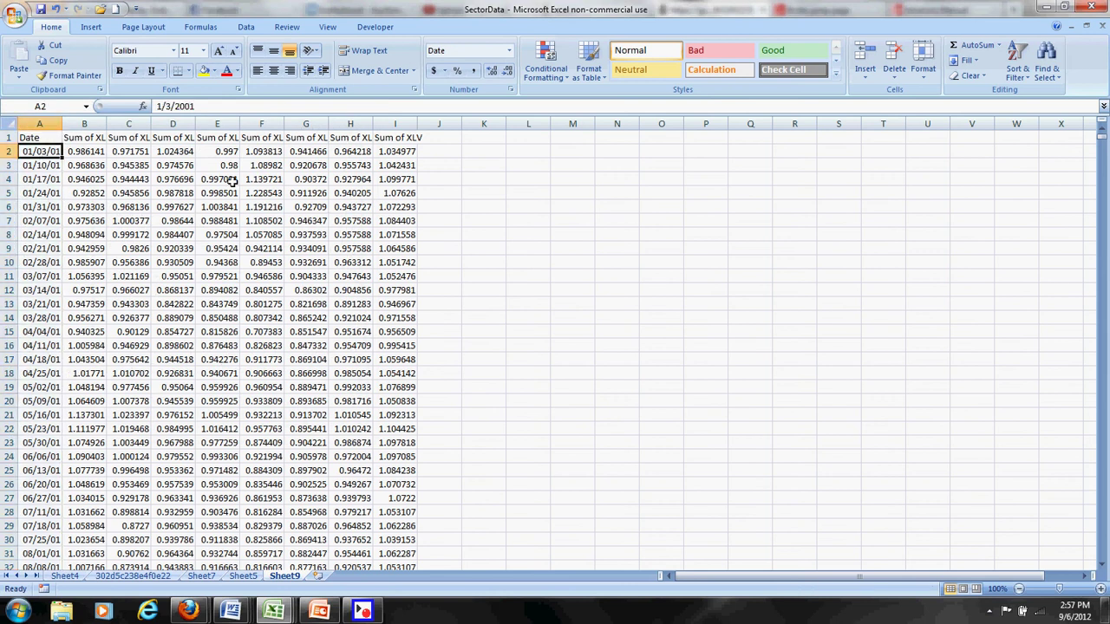
pyautogui.click(473, 71)
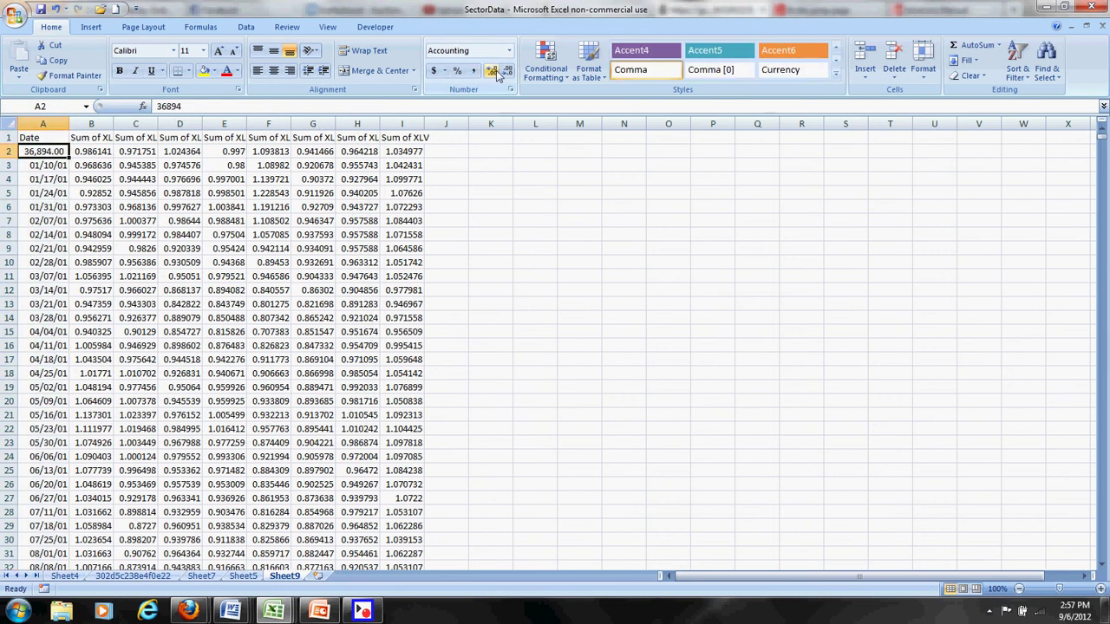
pyautogui.click(55, 9)
# - Format columns B to I as numbers with four decimal places and autofit their widths
pyautogui.moveTo(99, 123); pyautogui.dragTo(407, 119)
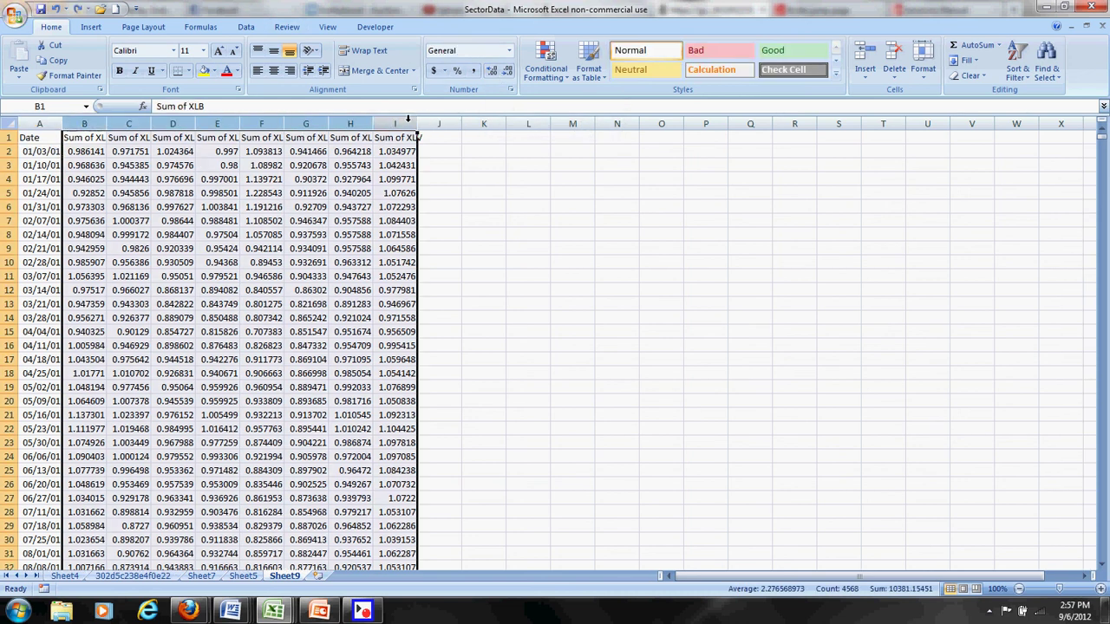
pyautogui.click(508, 50)
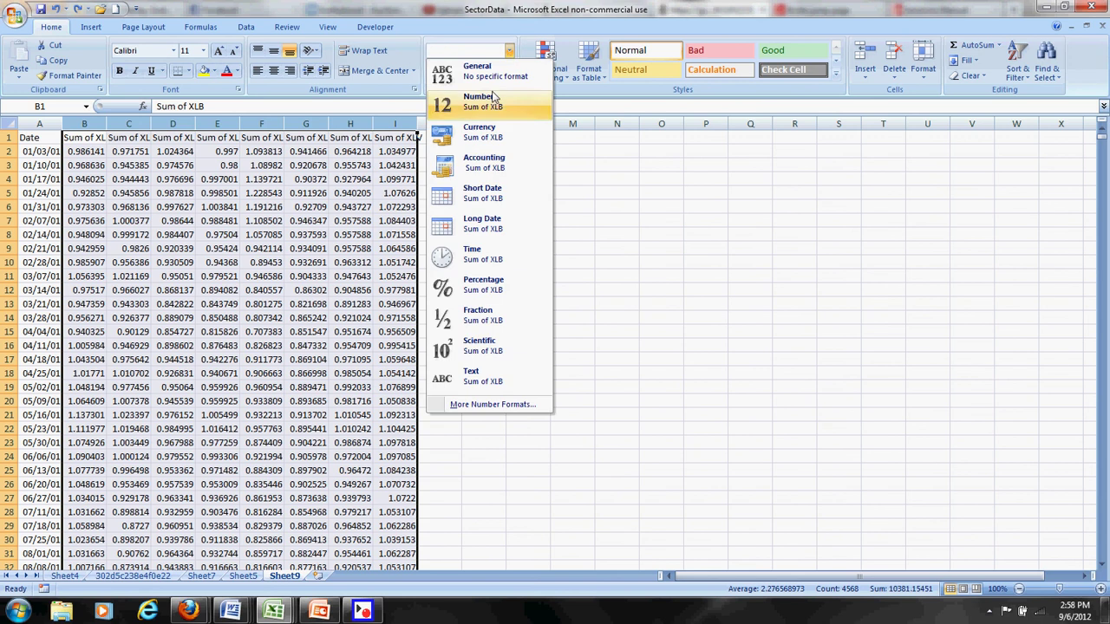
pyautogui.click(493, 97)
pyautogui.doubleClick(490, 70)
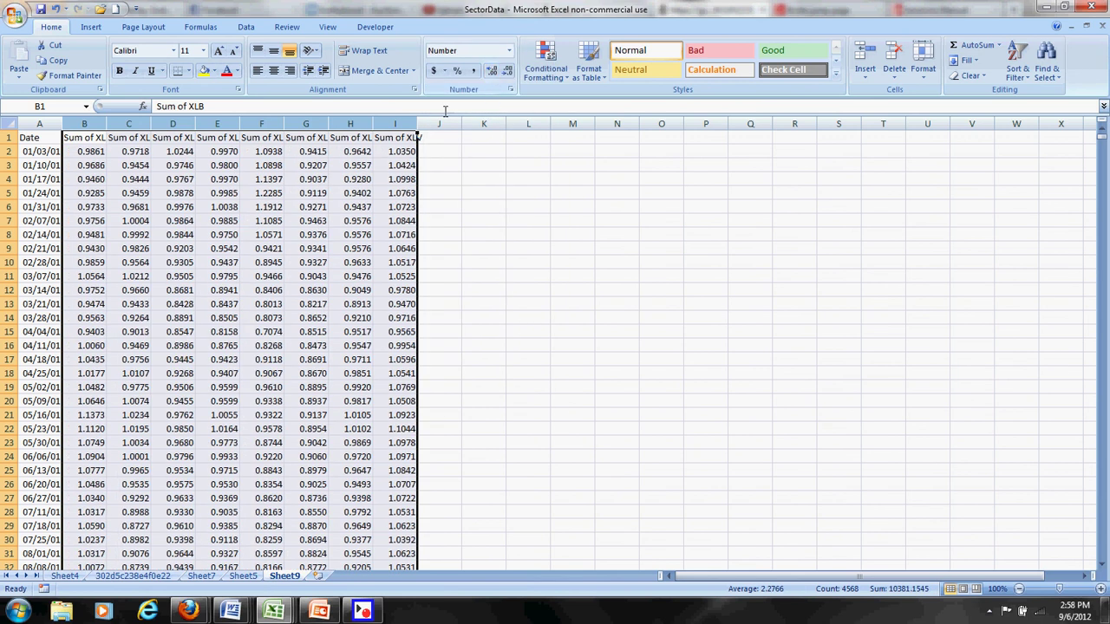
pyautogui.doubleClick(417, 123)
pyautogui.click(328, 196)
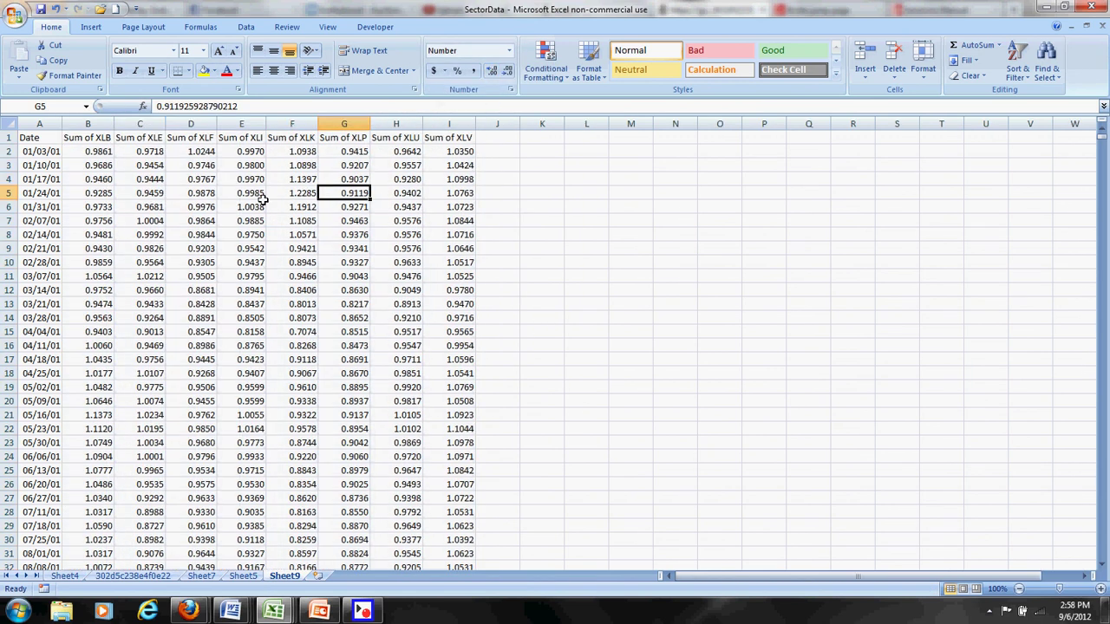
# - Make the heading row 1 bold, underlined and centered
pyautogui.click(7, 138)
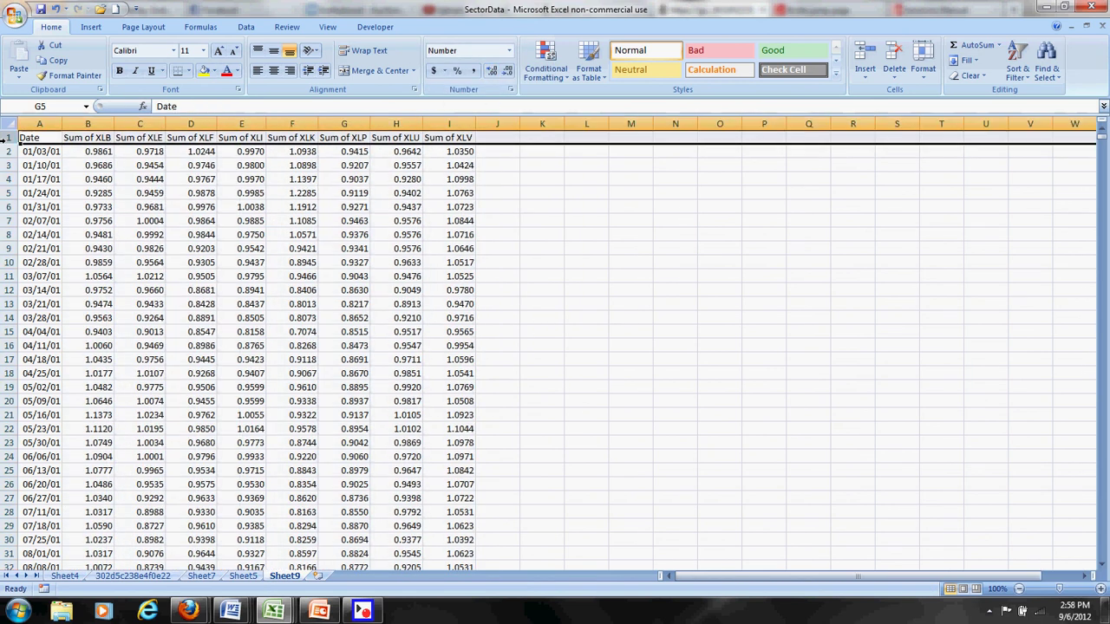
pyautogui.click(120, 72)
pyautogui.click(151, 71)
pyautogui.click(273, 70)
pyautogui.click(295, 163)
pyautogui.click(295, 139)
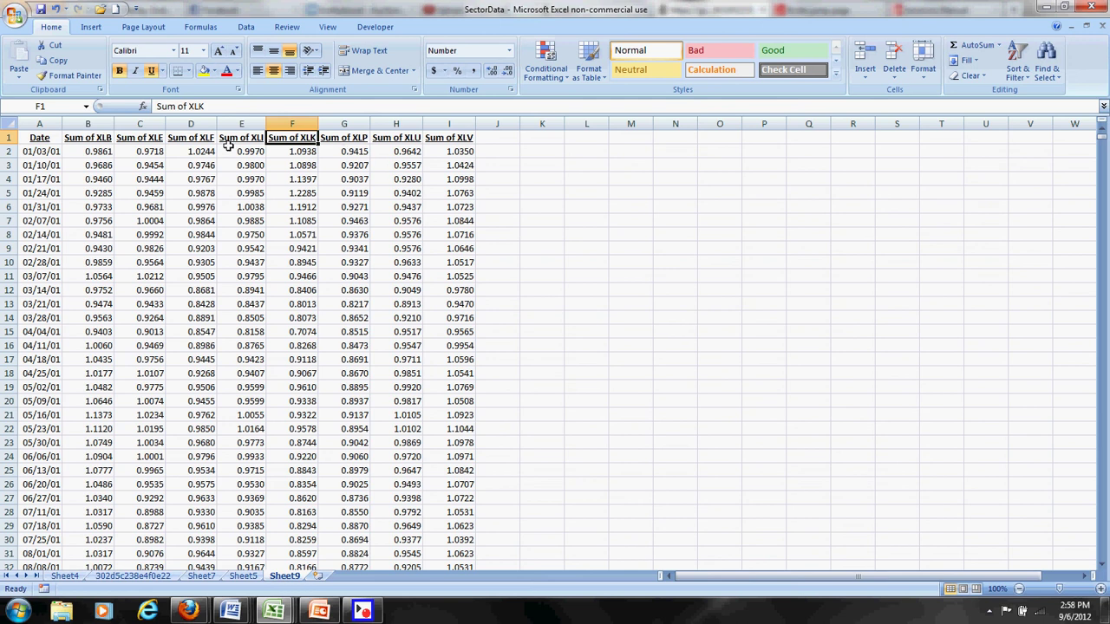
# - Replace the heading in B1 with XLB
pyautogui.click(108, 140)
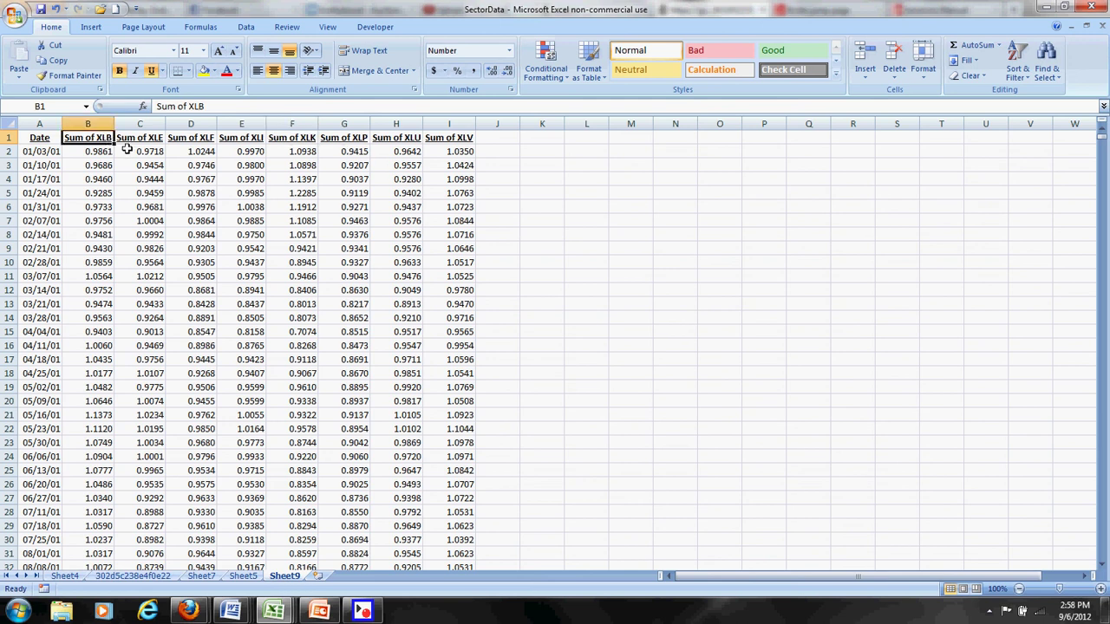
pyautogui.press('capslock')
pyautogui.write('XLB')
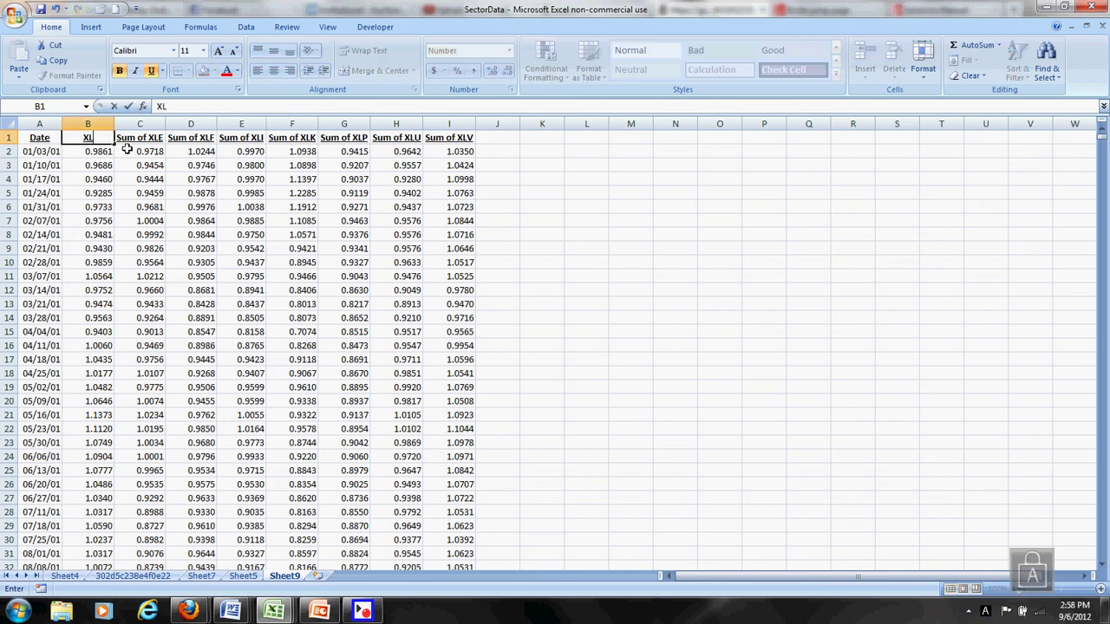
pyautogui.press('Return')
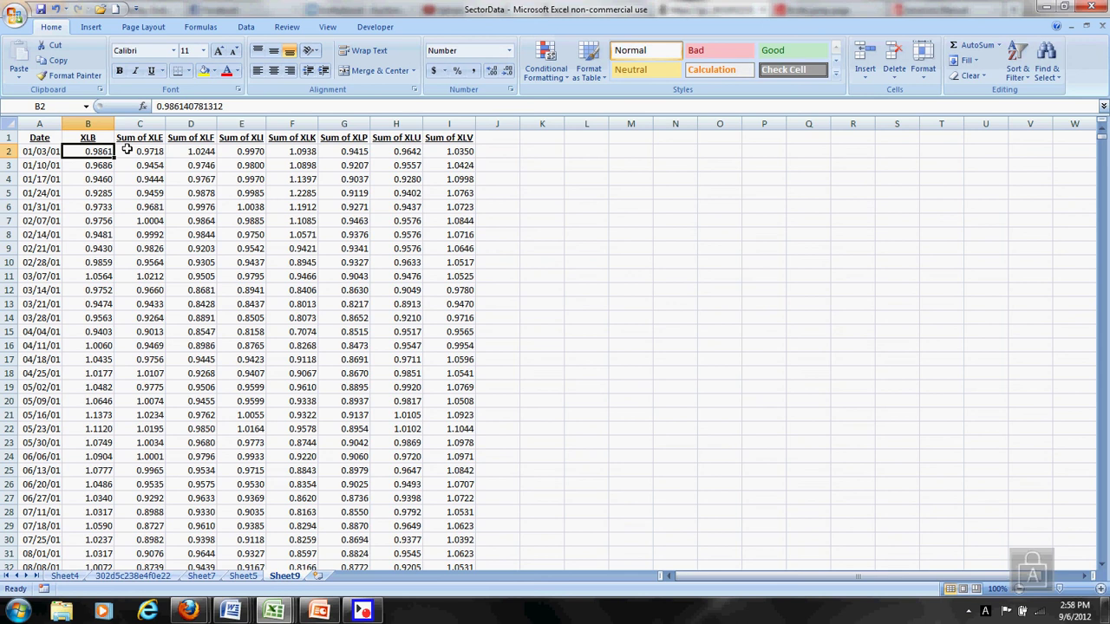
pyautogui.click(127, 150)
pyautogui.press('capslock')
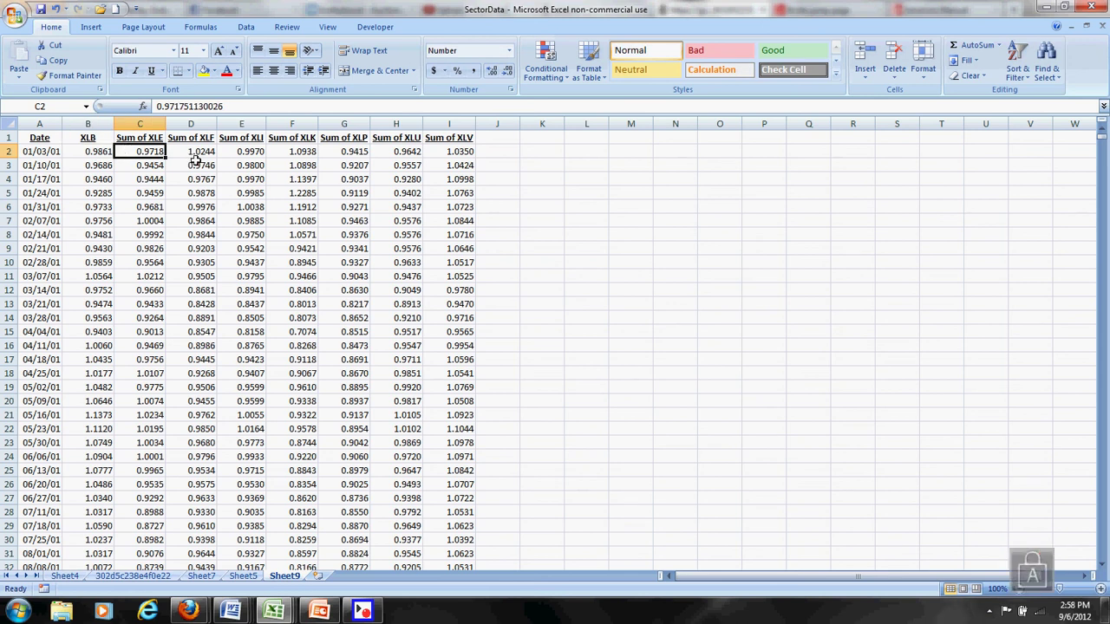
pyautogui.click(449, 149)
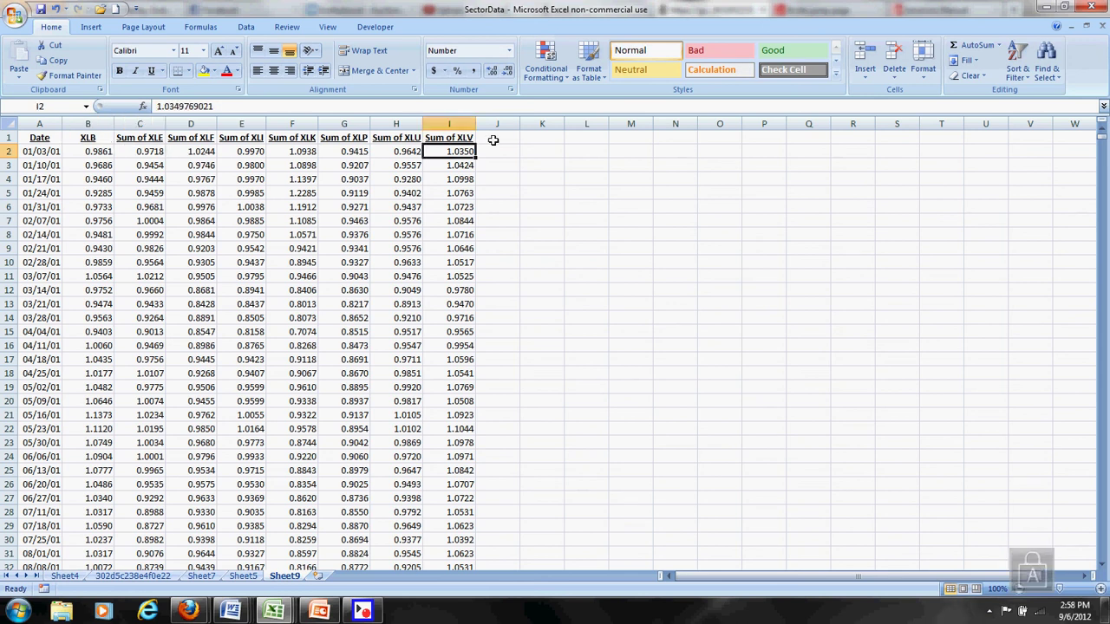
pyautogui.click(493, 138)
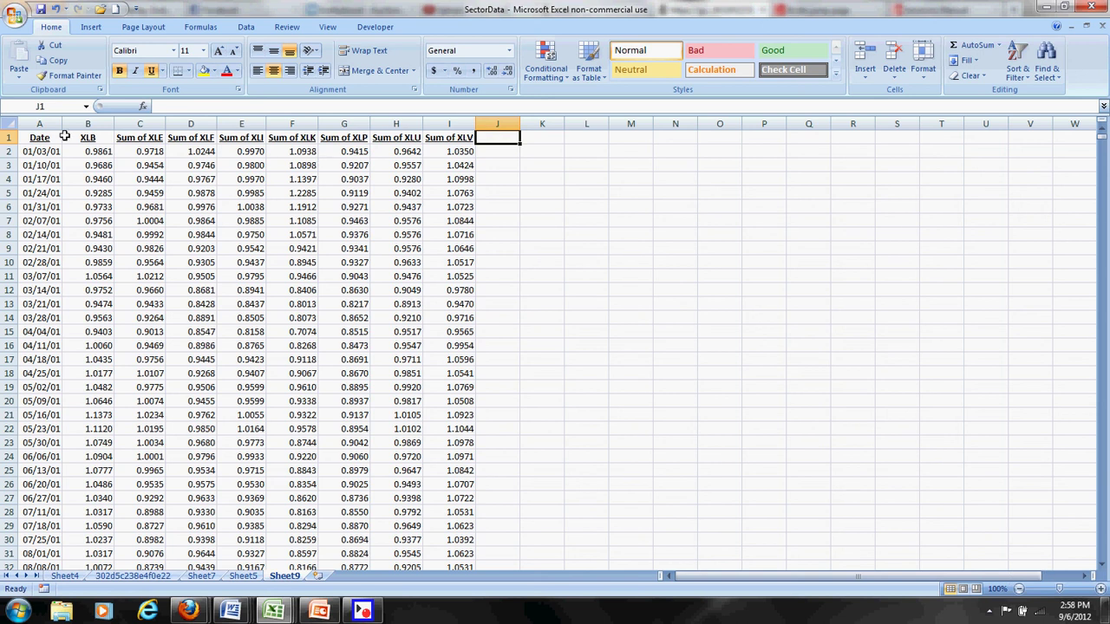
# - Insert a blank row above the headings and enter the title Prices in B1
pyautogui.click(17, 137)
pyautogui.rightClick(17, 138)
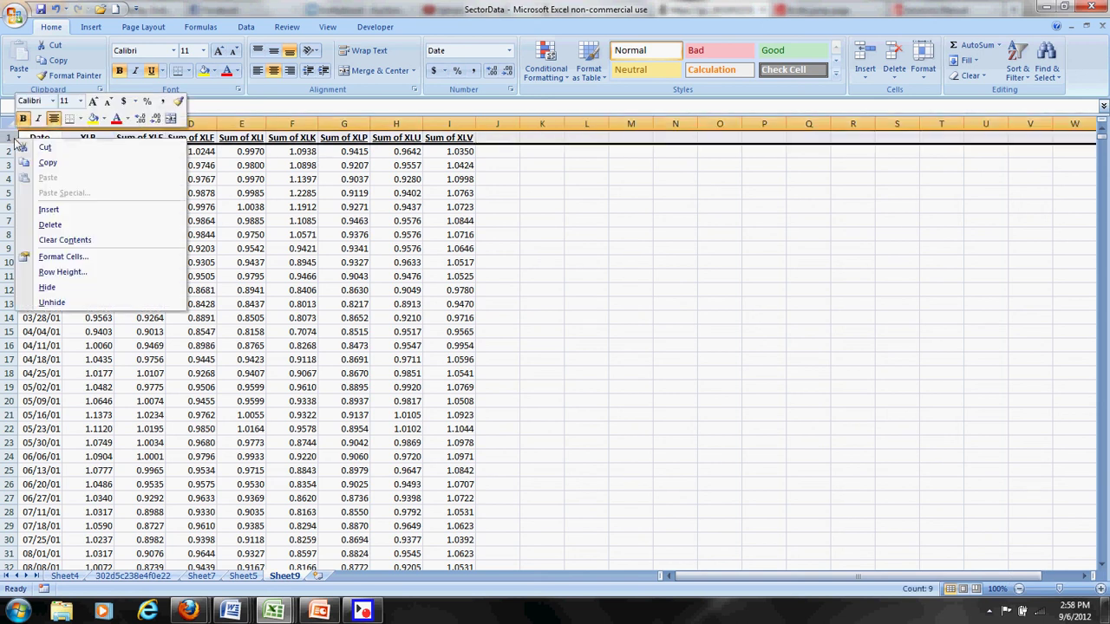
pyautogui.click(48, 210)
pyautogui.click(91, 139)
pyautogui.write('pRICE')
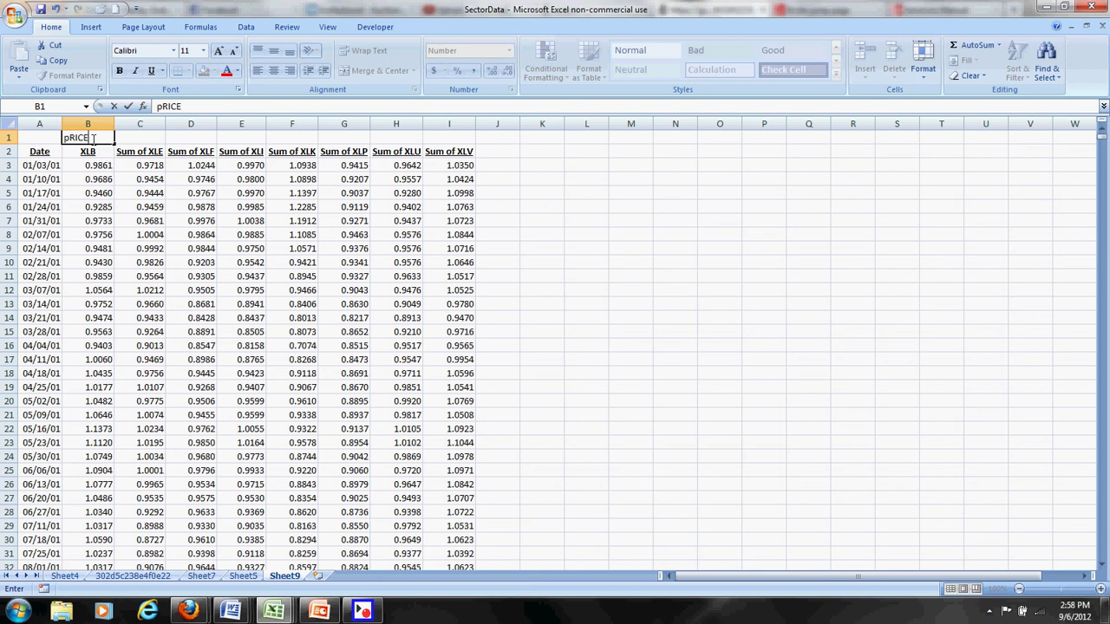
pyautogui.press('capslock')
pyautogui.press('BackSpace')
pyautogui.press('BackSpace')
pyautogui.press('BackSpace')
pyautogui.write('s')
# - Merge and center the Prices title across B1:I1 and make it bold italic
pyautogui.moveTo(93, 137); pyautogui.dragTo(427, 140)
pyautogui.click(381, 70)
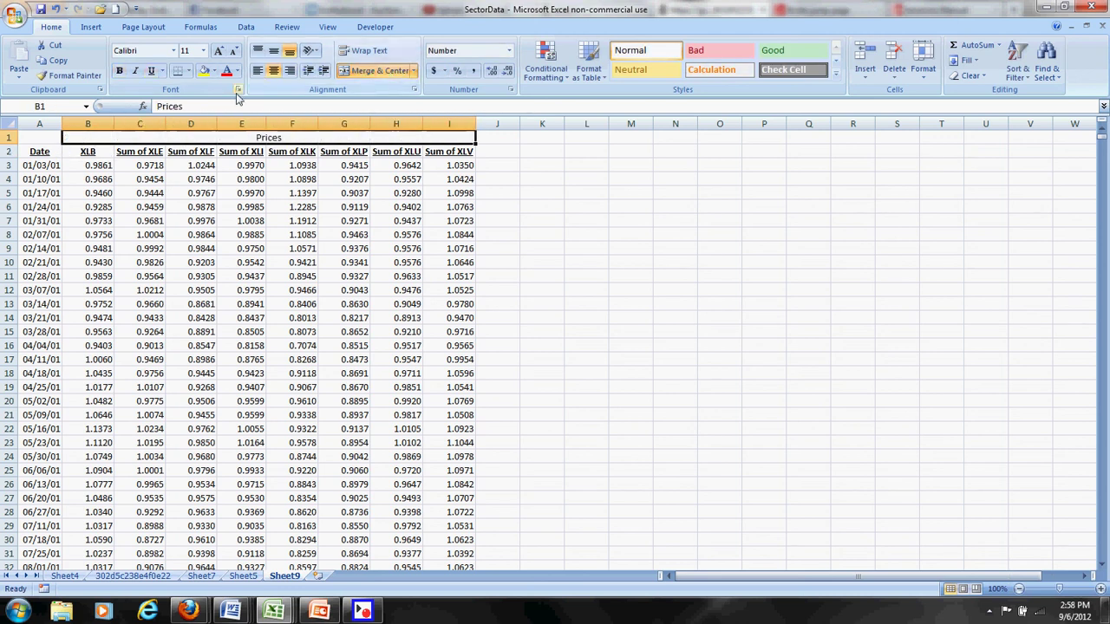
pyautogui.click(135, 71)
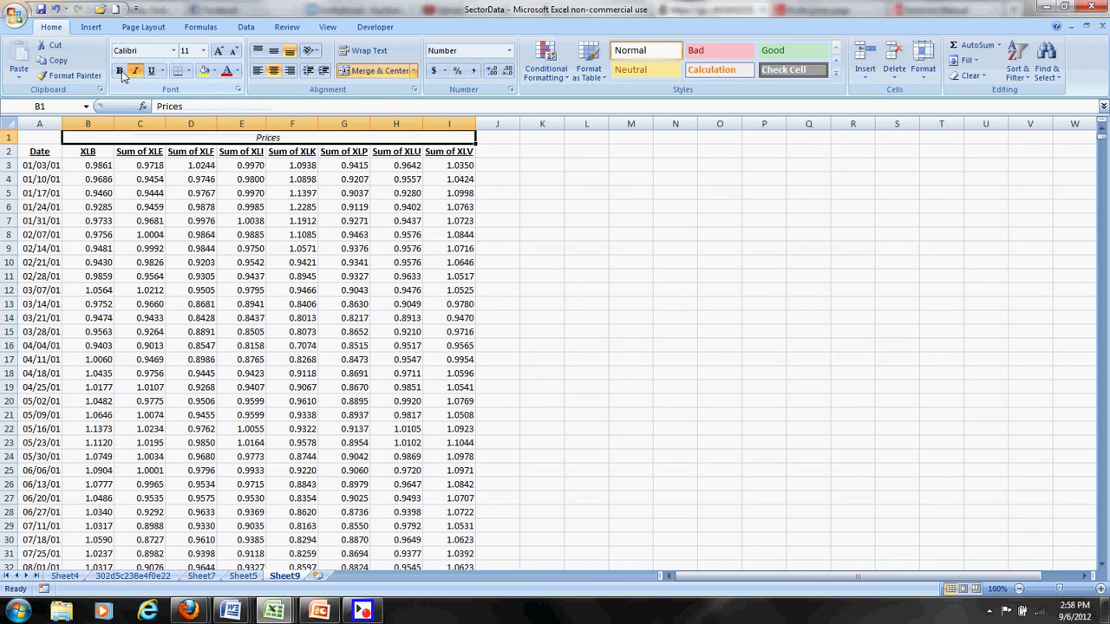
pyautogui.click(119, 70)
# - Copy the Prices title and ticker headings in B1:I2 and paste them starting at J1
pyautogui.moveTo(112, 136); pyautogui.dragTo(118, 151)
pyautogui.rightClick(124, 149)
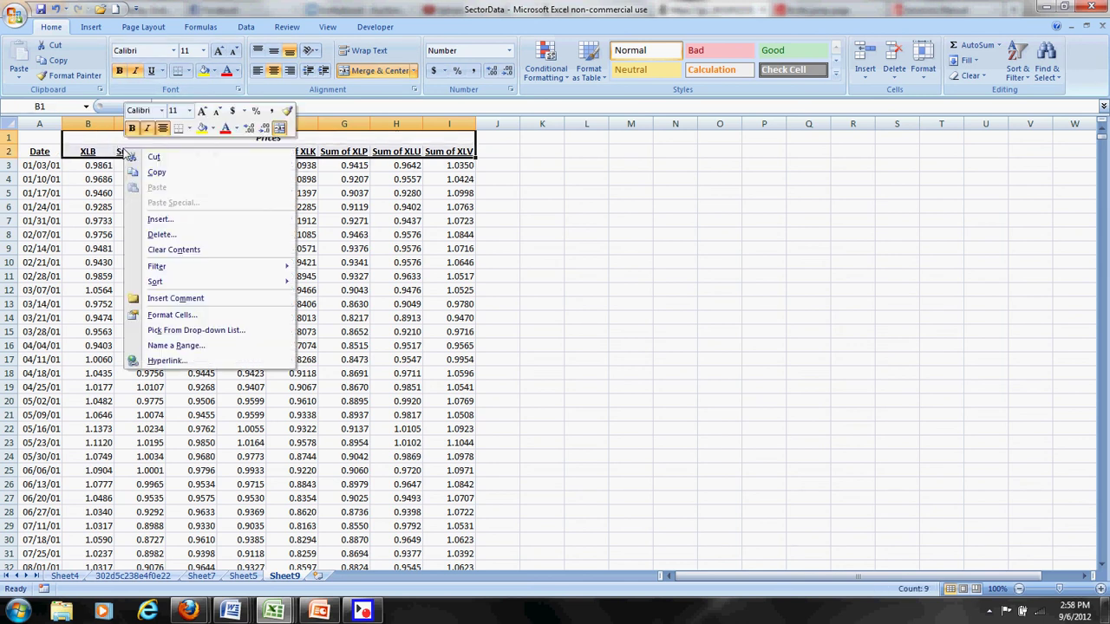
pyautogui.click(163, 176)
pyautogui.rightClick(493, 137)
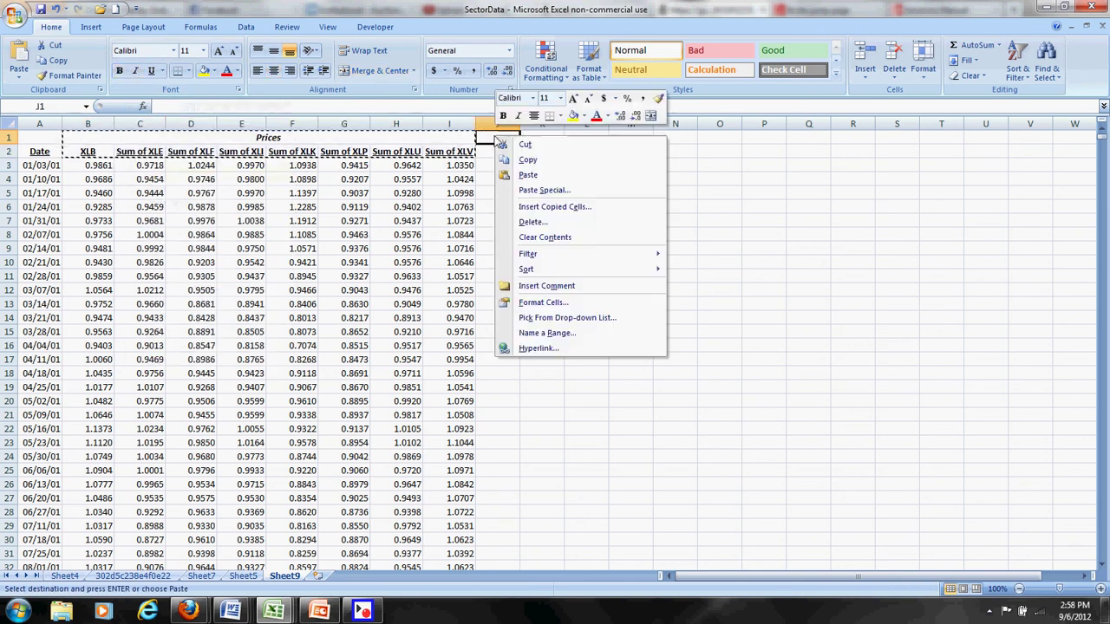
pyautogui.click(525, 175)
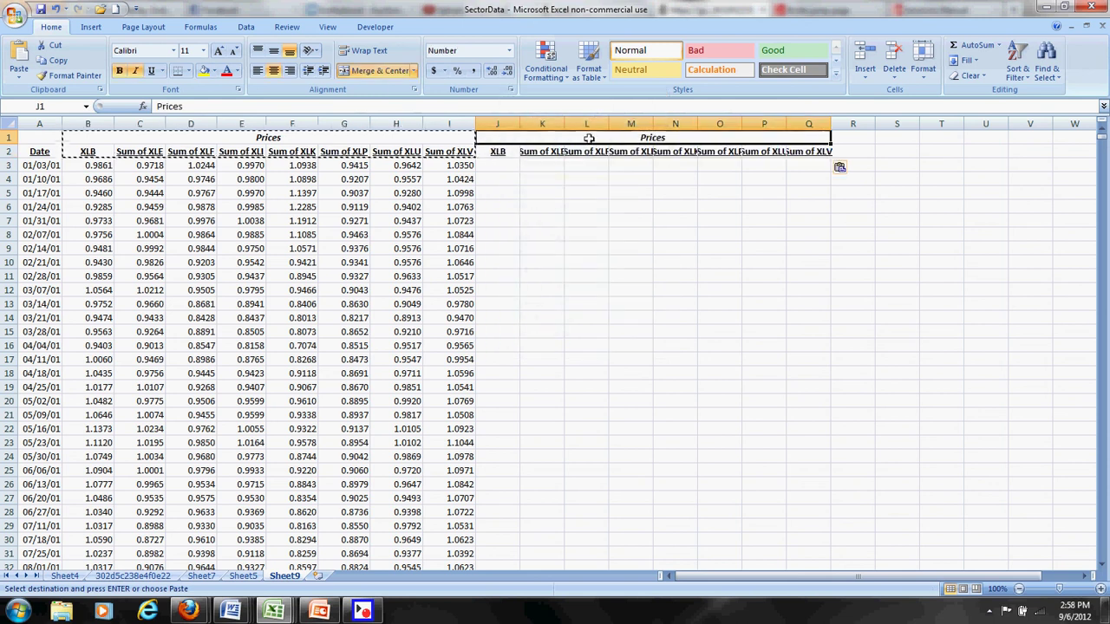
# - Change the pasted title above columns J to Q to Weekly returns
pyautogui.press('BackSpace')
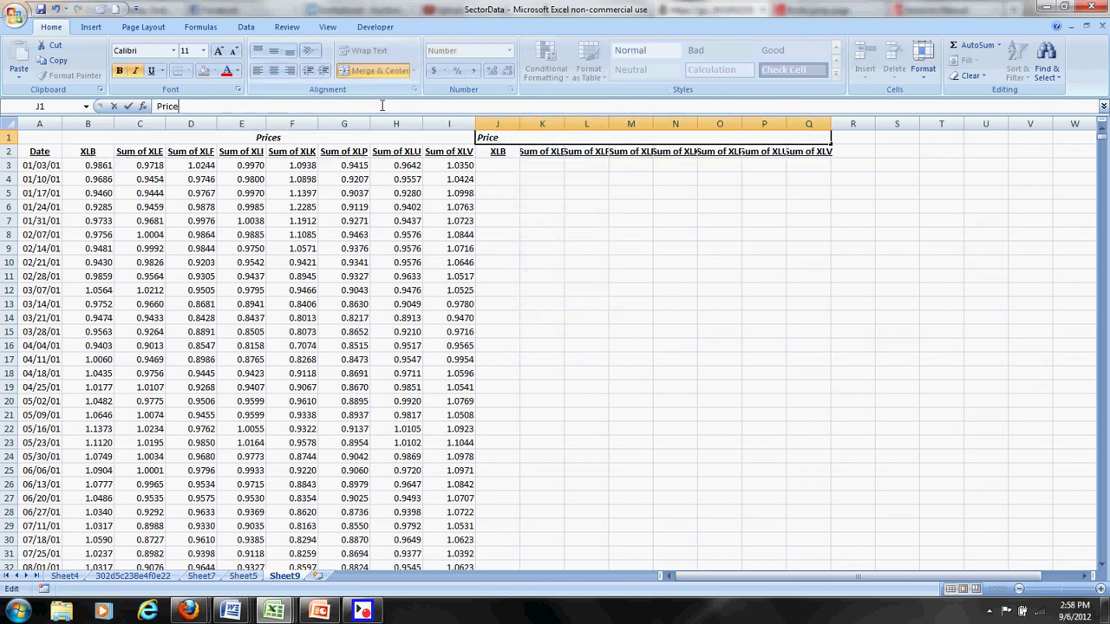
pyautogui.write('Weekly retur')
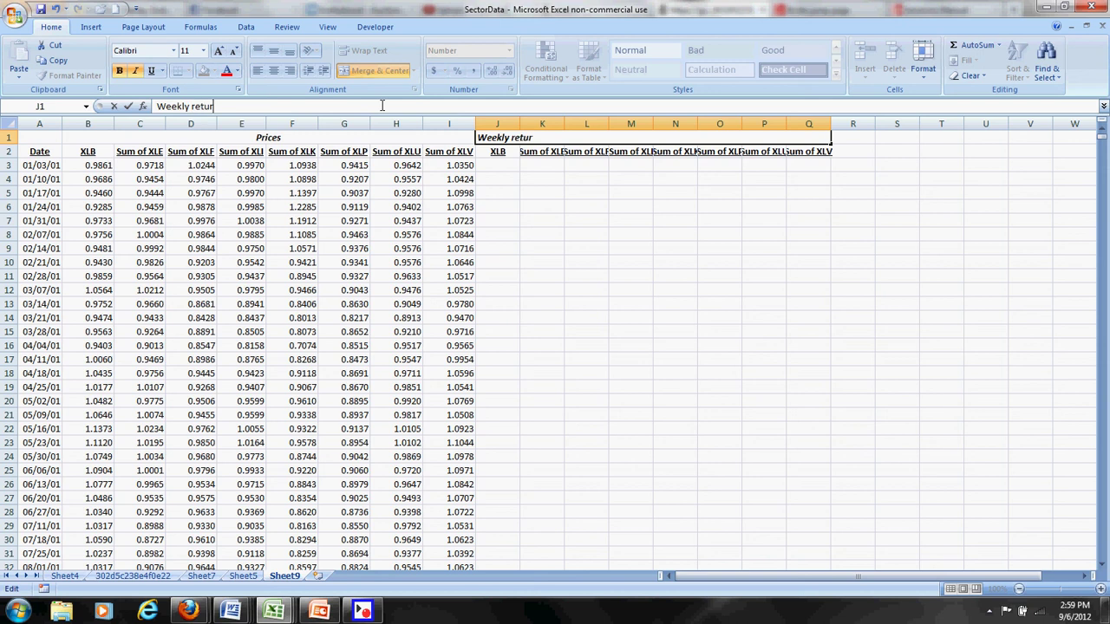
pyautogui.press('Return')
pyautogui.press('Return')
pyautogui.press('Return')
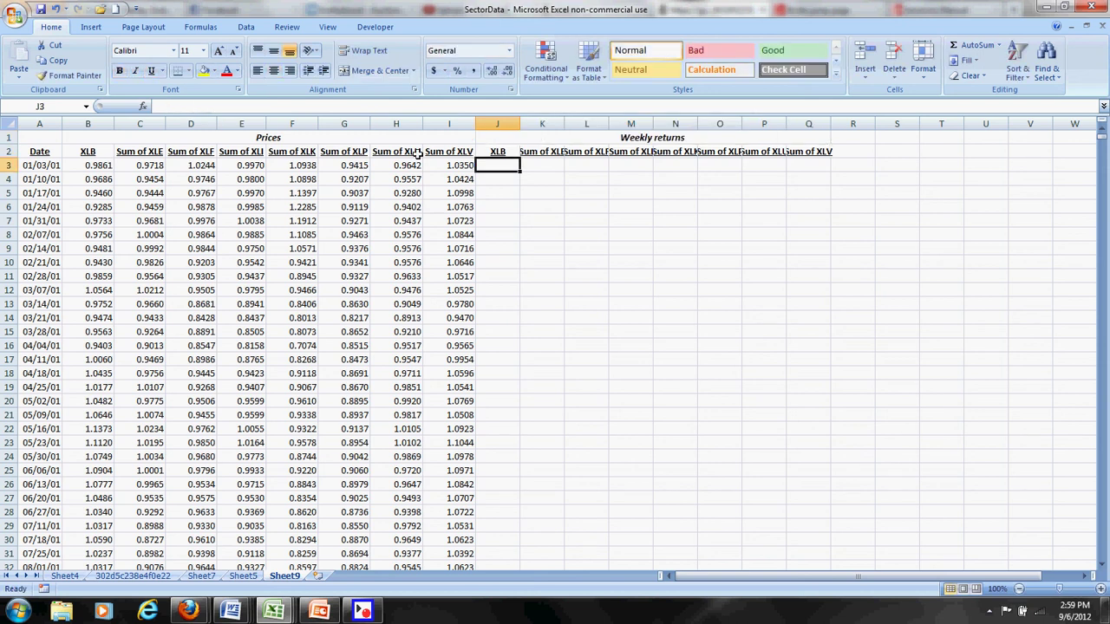
# - Enter the first XLB weekly return in J4 with the formula =B4/B3-1
pyautogui.write('=')
pyautogui.press('Left')
pyautogui.press('Left')
pyautogui.press('Left')
pyautogui.press('Left')
pyautogui.press('Left')
pyautogui.press('Left')
pyautogui.press('Left')
pyautogui.press('Left')
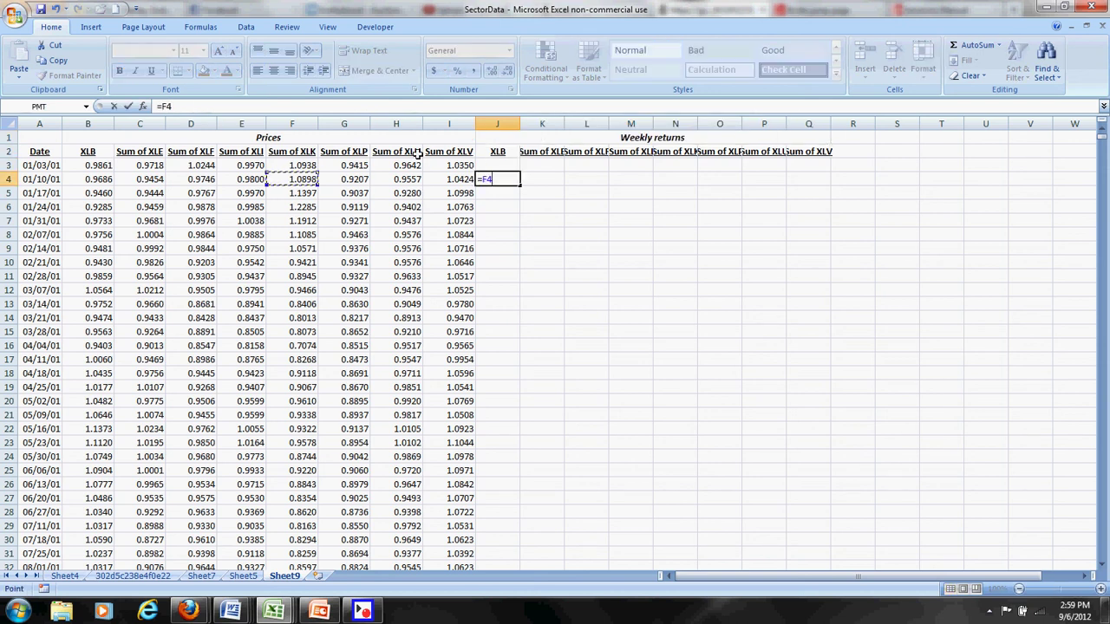
pyautogui.write('/')
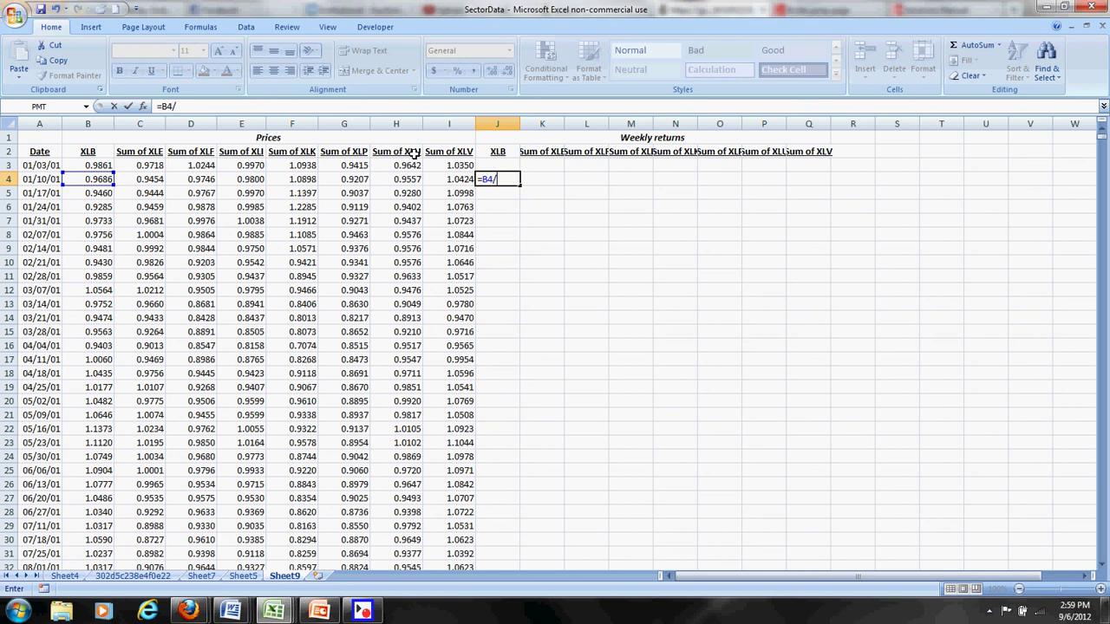
pyautogui.click(108, 164)
pyautogui.write('-1')
pyautogui.press('Return')
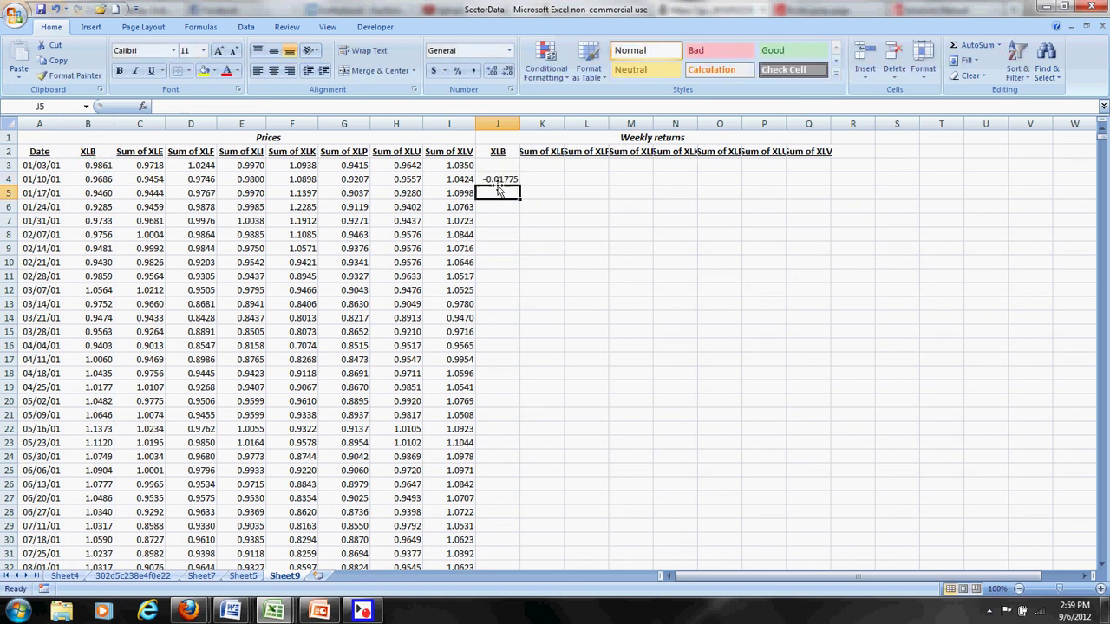
# - Fill the weekly return formula from J4 across to column Q and down all dated rows
pyautogui.click(501, 179)
pyautogui.moveTo(519, 185); pyautogui.dragTo(830, 184)
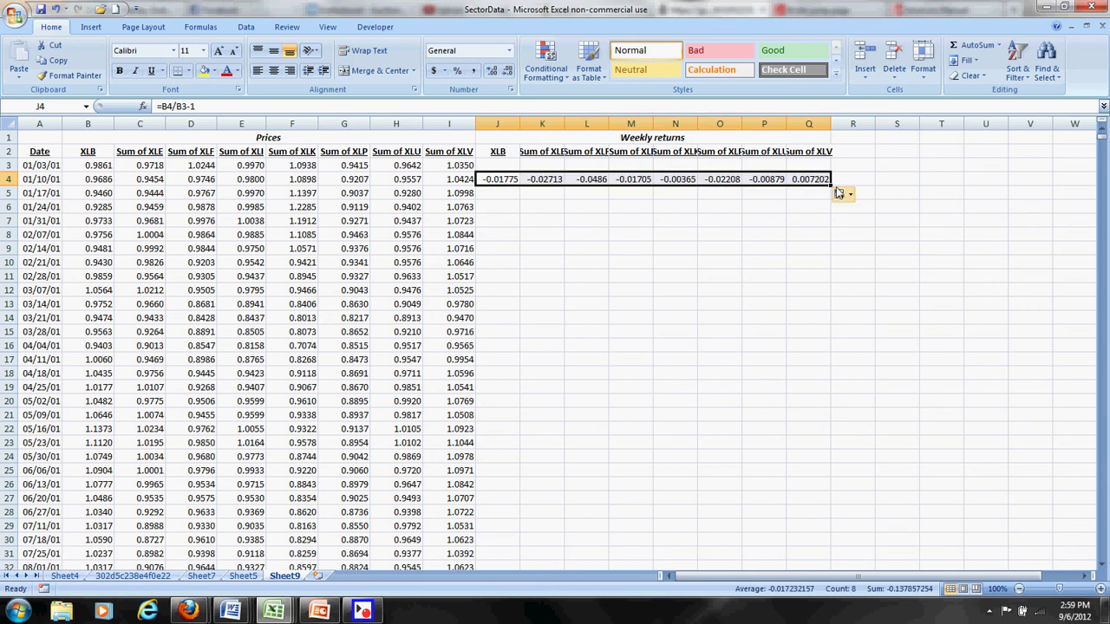
pyautogui.doubleClick(832, 184)
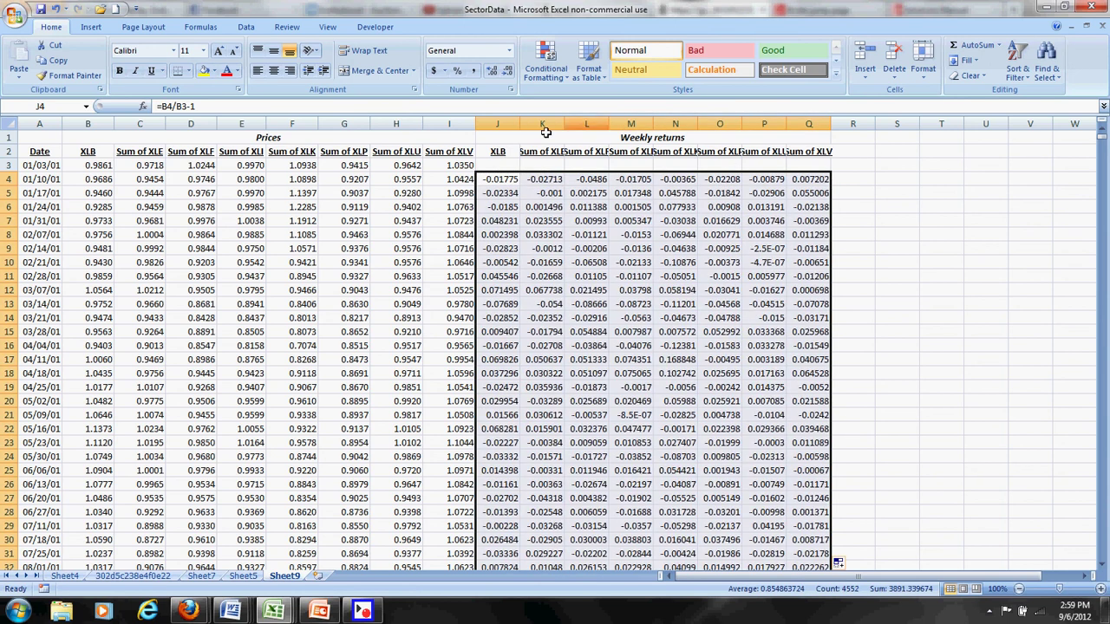
# - Auto-fit the widths of columns J to Q and format them as Number with four decimal places
pyautogui.moveTo(509, 130); pyautogui.dragTo(830, 127)
pyautogui.doubleClick(831, 124)
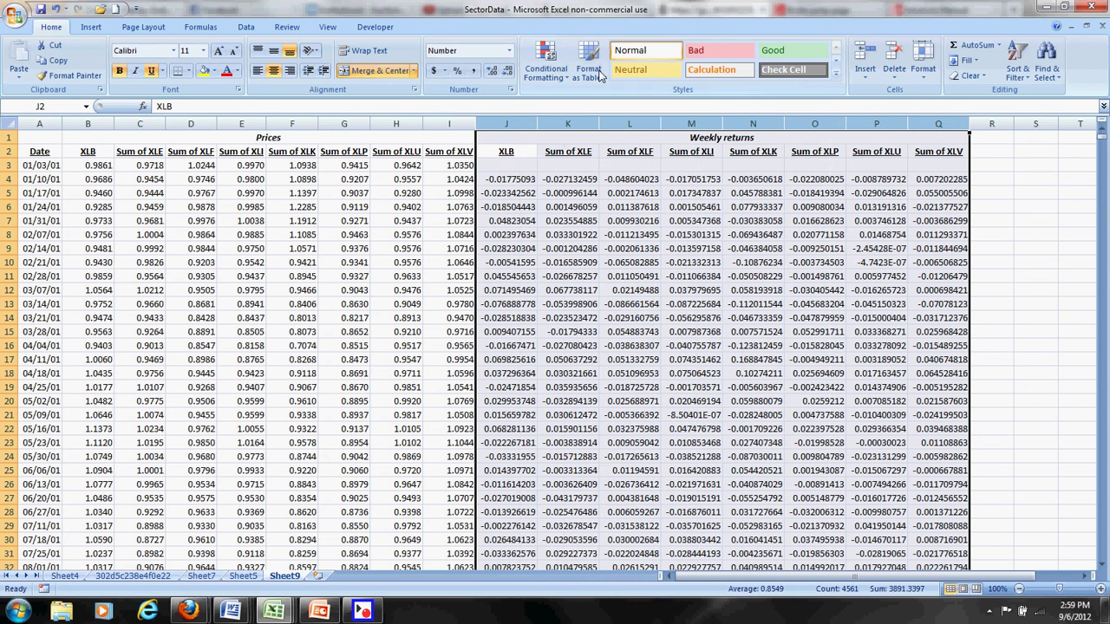
pyautogui.click(507, 53)
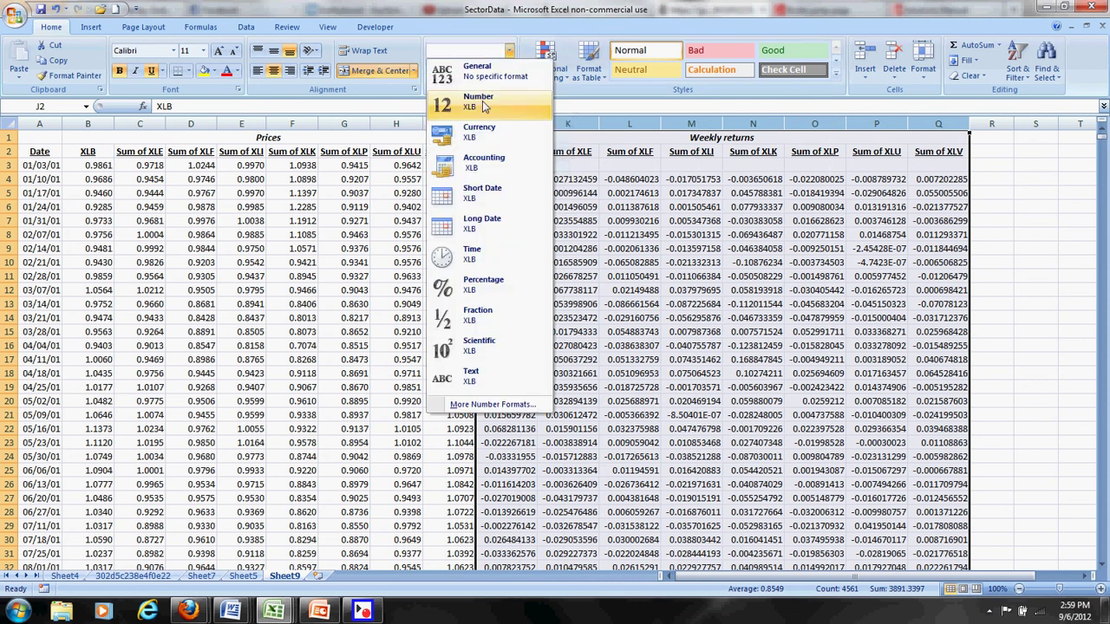
pyautogui.click(483, 110)
pyautogui.click(490, 72)
pyautogui.click(490, 72)
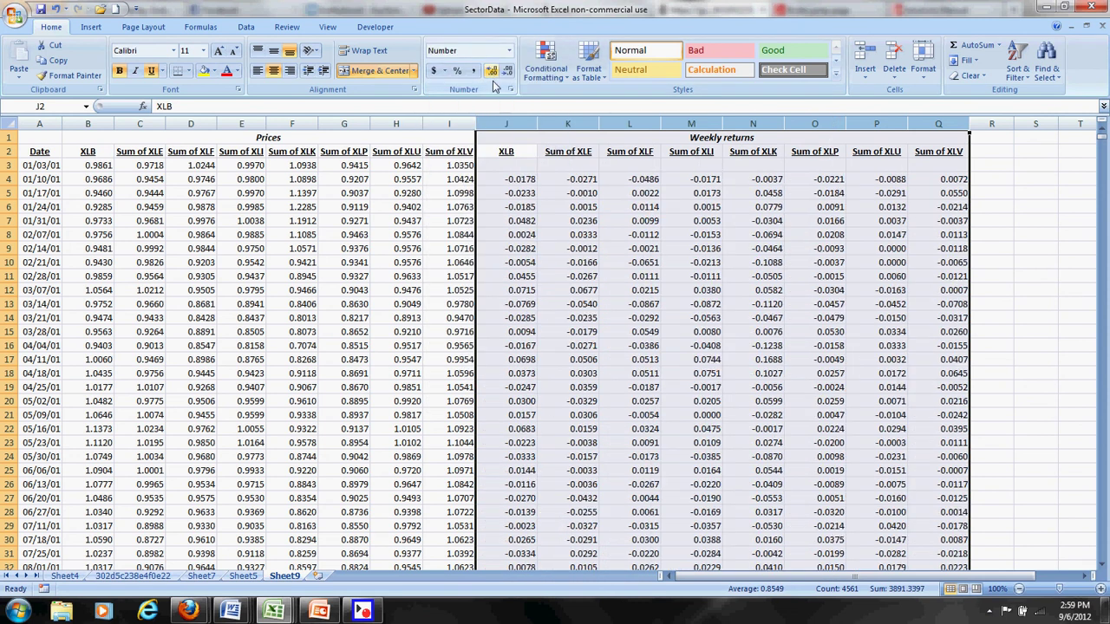
# - Shorten the Weekly returns headings in K2:Q2 to the plain tickers XLE, XLF, XLI, XLK, XLP, XLU and XLV
pyautogui.click(559, 154)
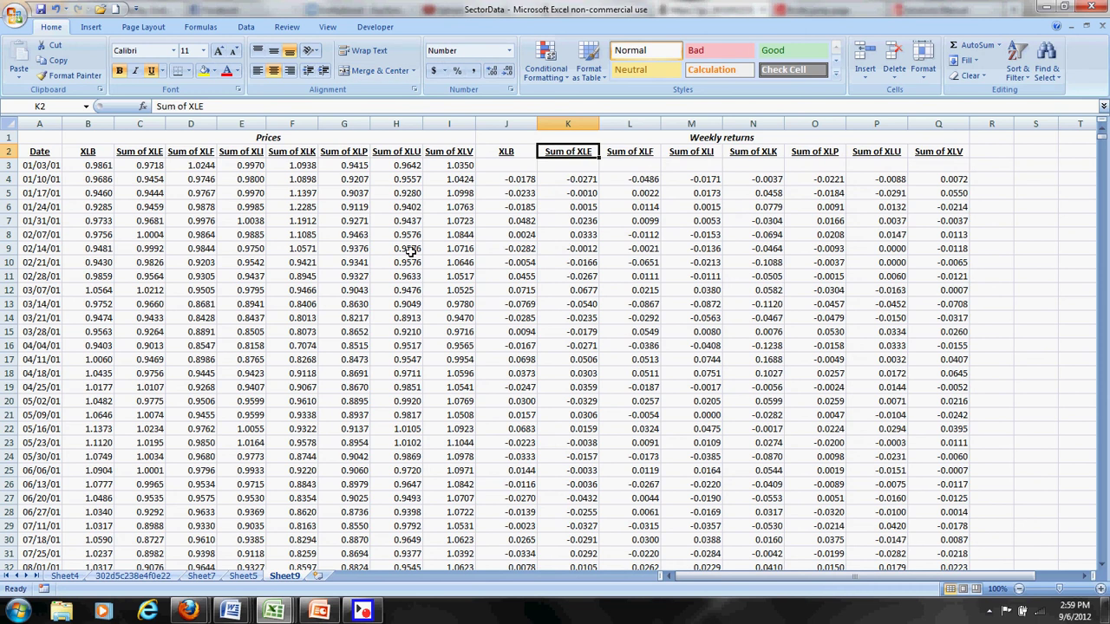
pyautogui.click(362, 611)
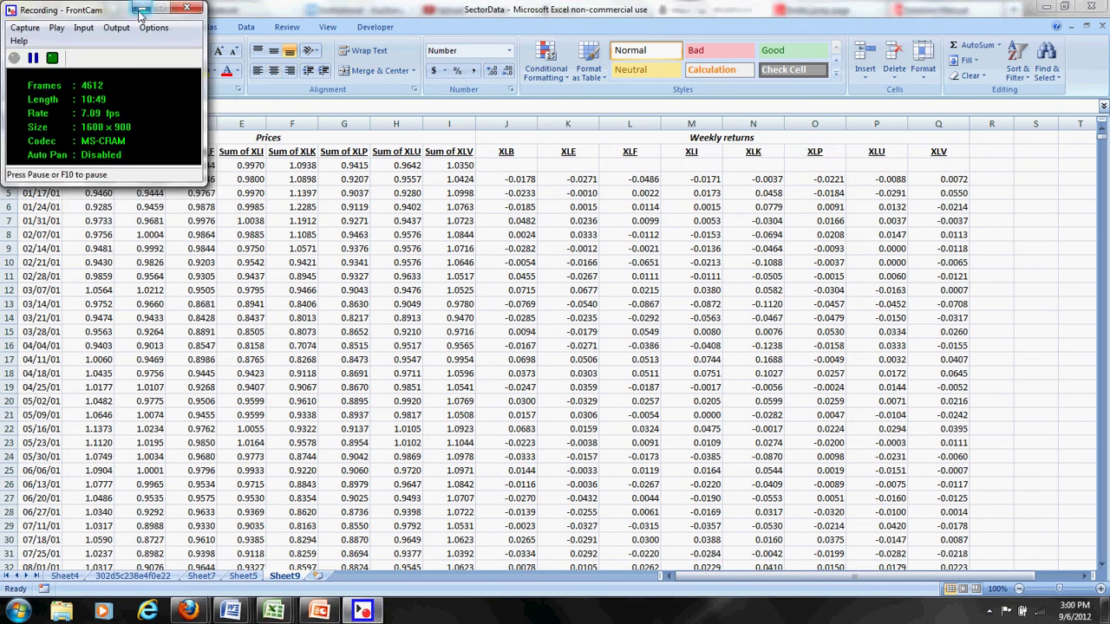
pyautogui.click(141, 7)
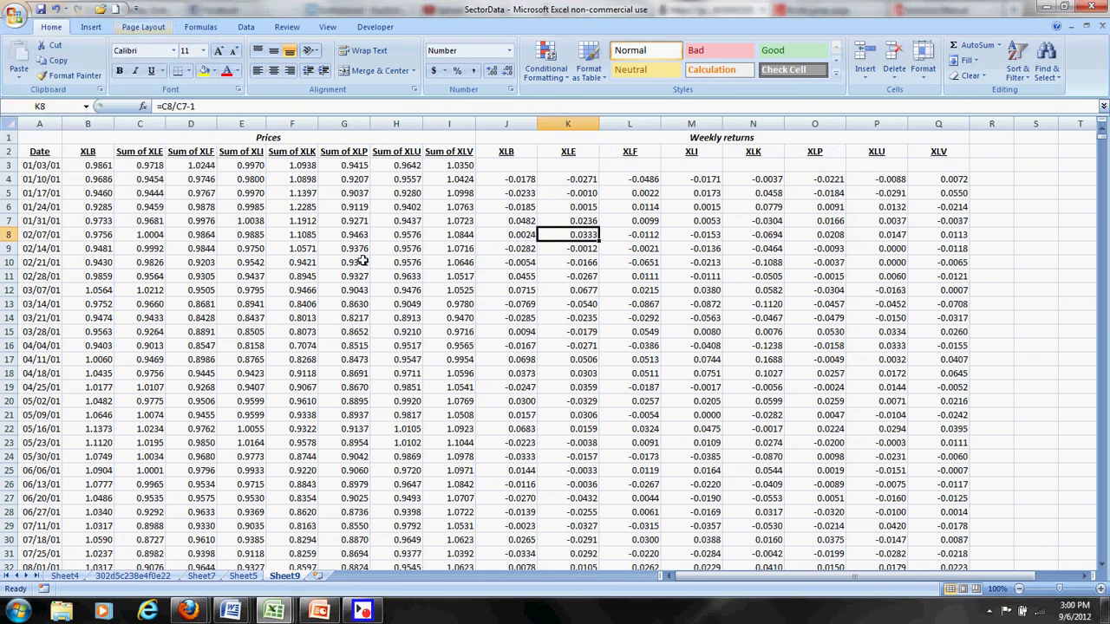
# - Insert a blank column at J before the weekly returns and copy the Date column A into it
pyautogui.click(509, 124)
pyautogui.rightClick(524, 128)
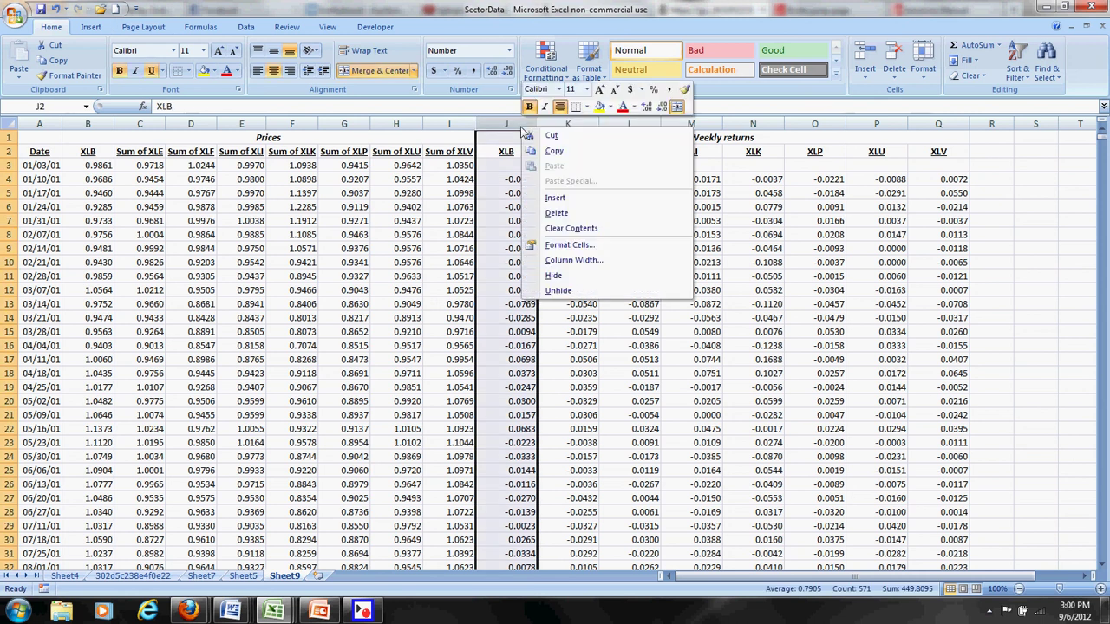
pyautogui.click(554, 198)
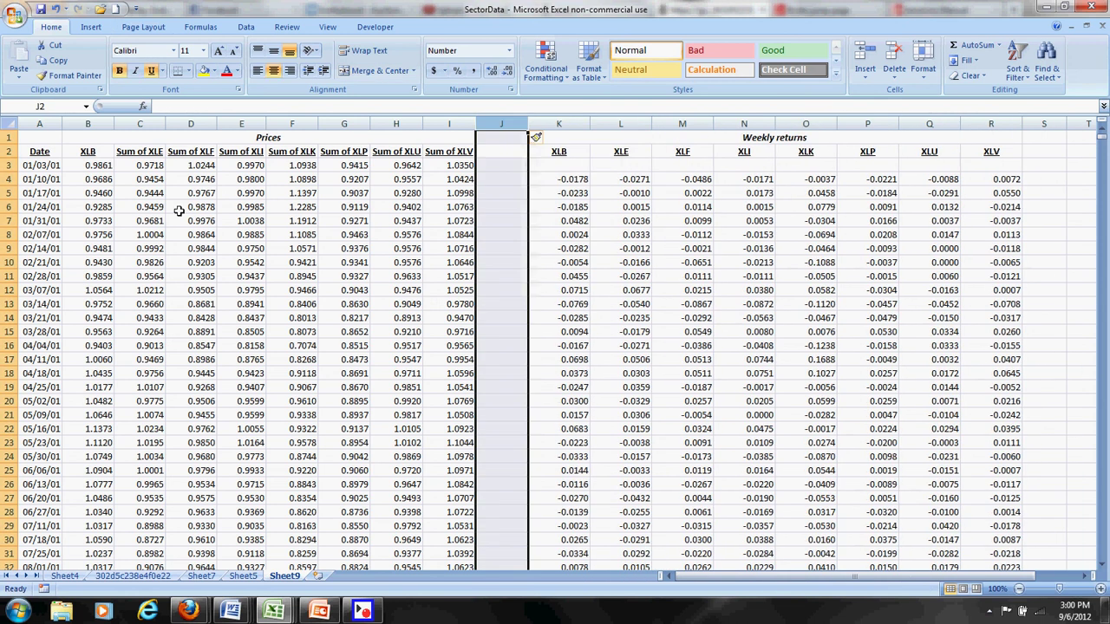
pyautogui.click(39, 124)
pyautogui.rightClick(41, 126)
pyautogui.click(69, 156)
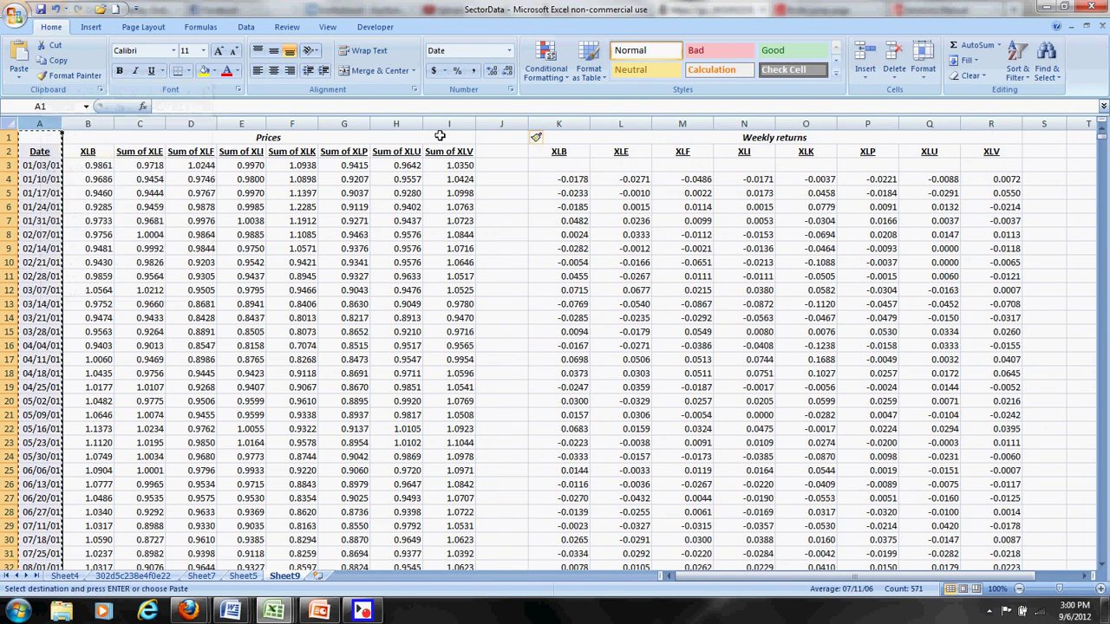
pyautogui.rightClick(499, 141)
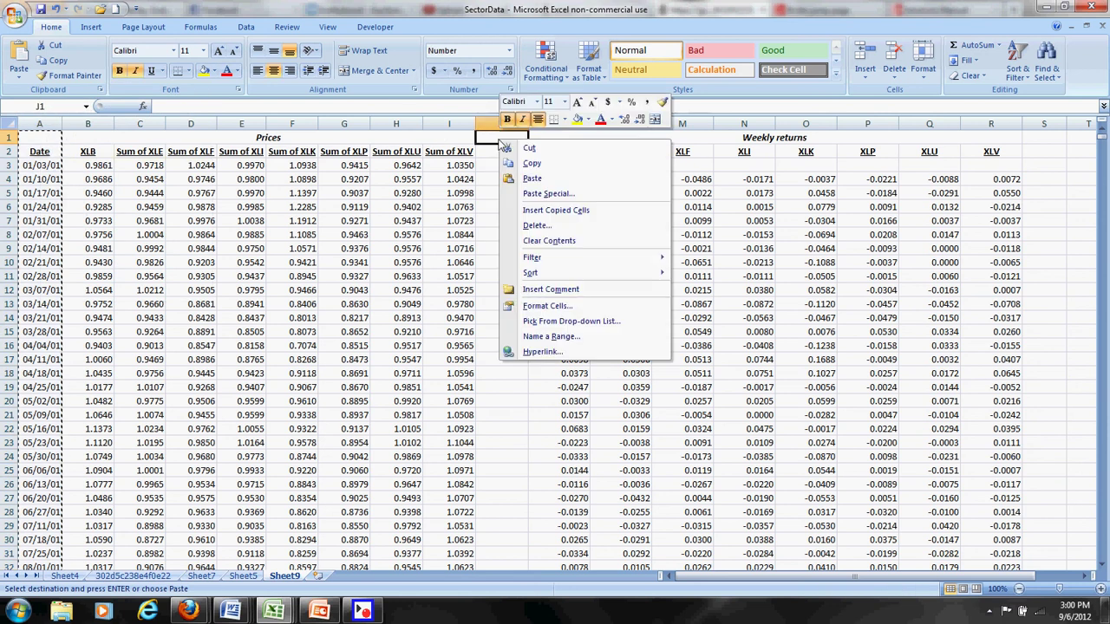
pyautogui.click(532, 177)
# - Insert a blank column at J before the copied dates and narrow it into a slim spacer between the tables
pyautogui.rightClick(508, 124)
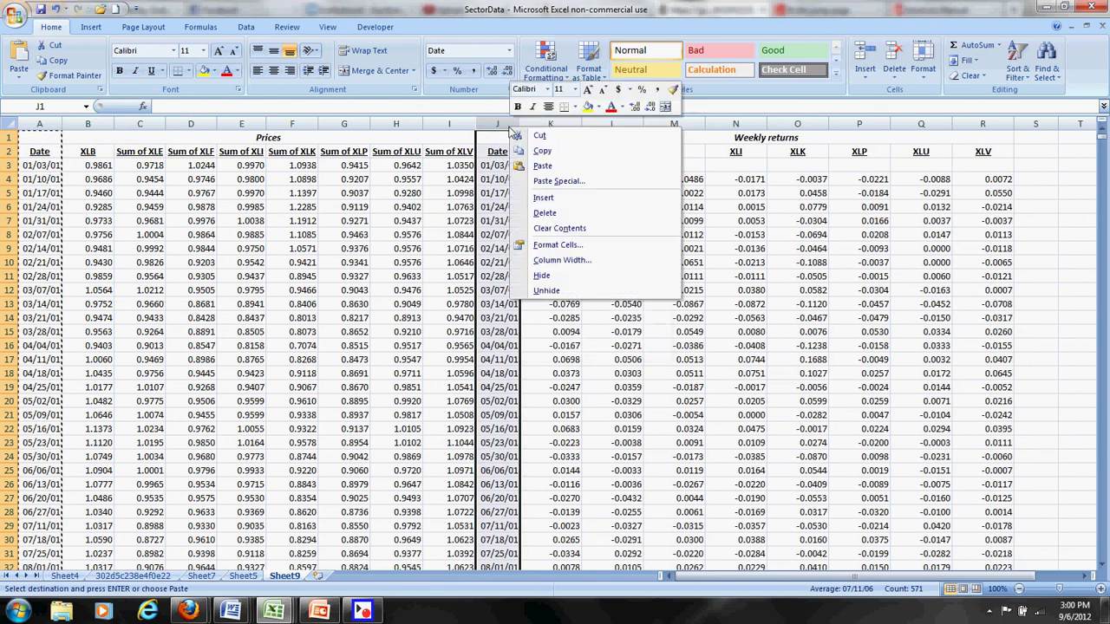
pyautogui.click(545, 199)
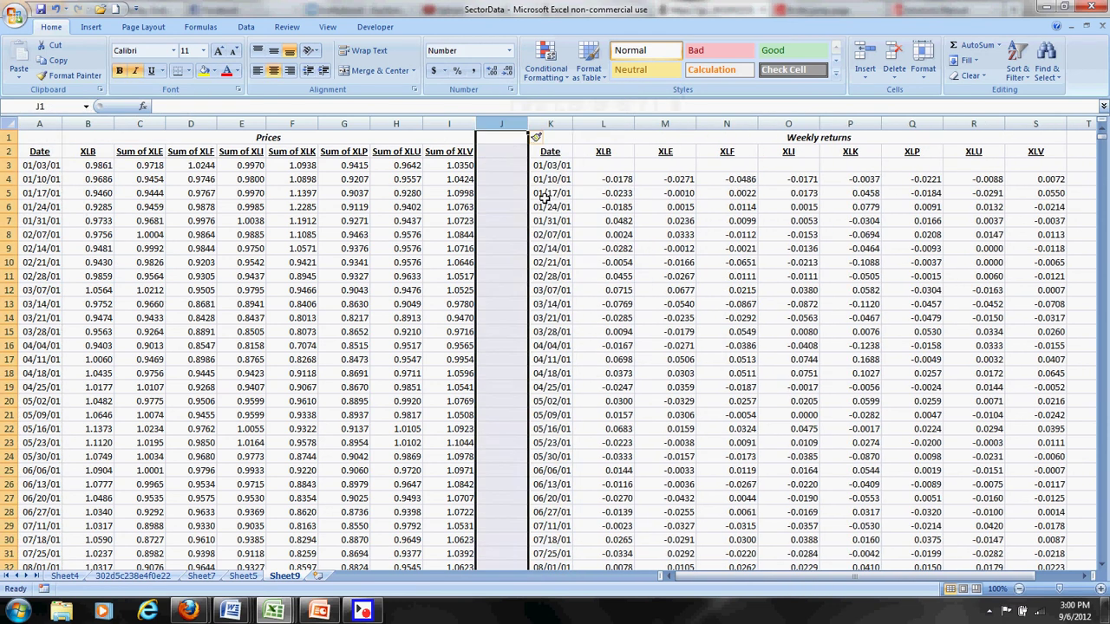
pyautogui.click(532, 166)
pyautogui.moveTo(528, 120); pyautogui.dragTo(485, 121)
# - Examine the weekly return formulas along row 8 from XLB across to XLU
pyautogui.click(585, 241)
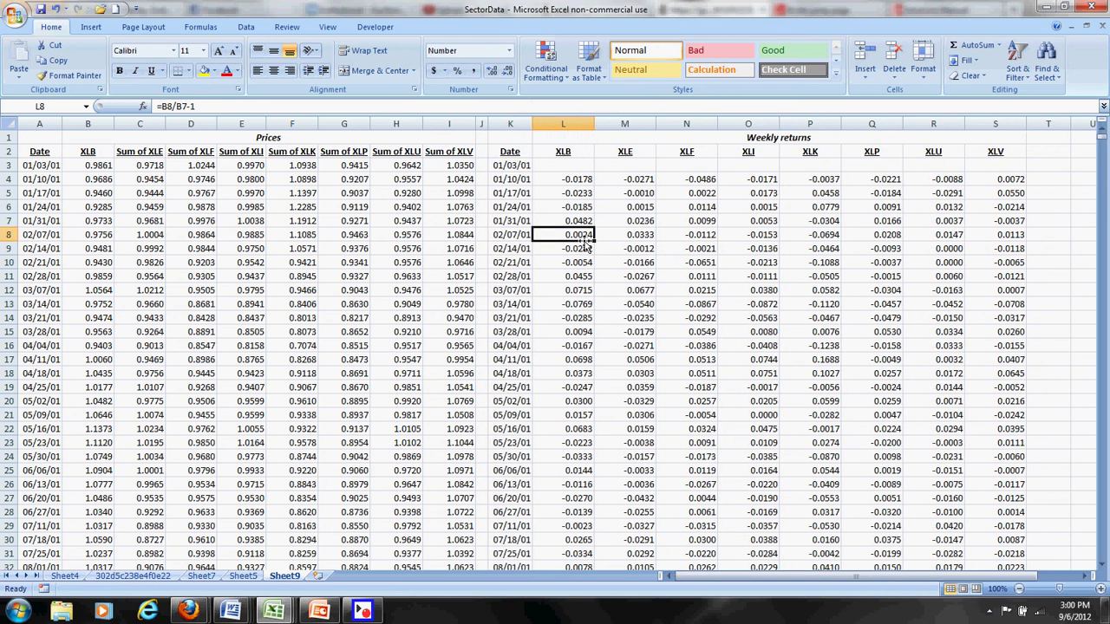
pyautogui.press('Right')
pyautogui.press('Right')
pyautogui.press('Right')
pyautogui.press('Right')
pyautogui.press('Right')
pyautogui.press('Right')
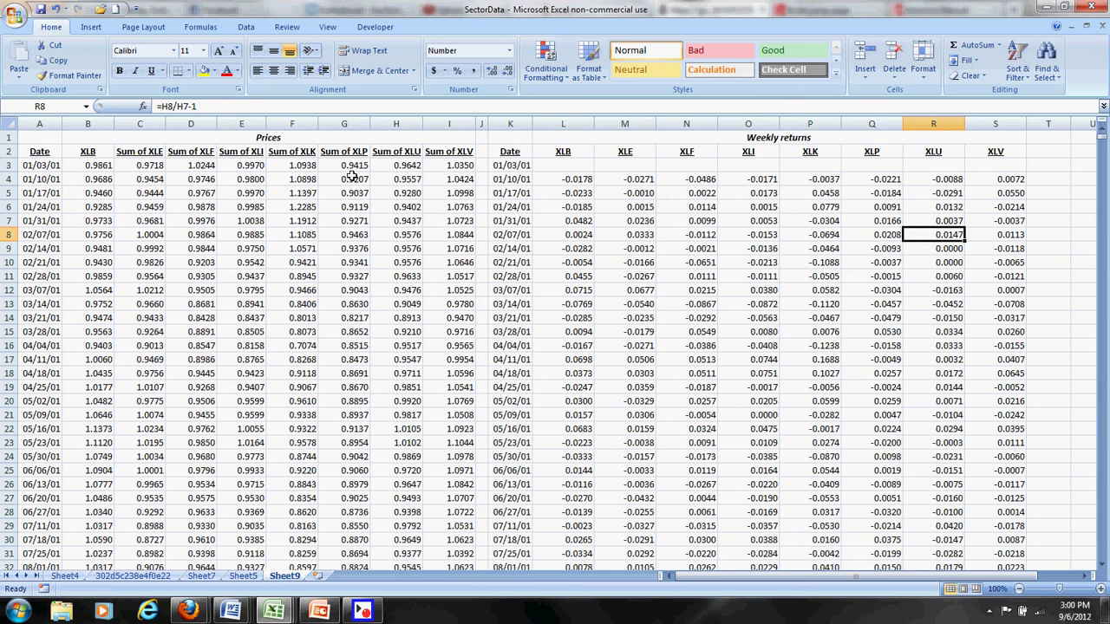
# - Freeze the title and heading rows above row 3
pyautogui.click(8, 164)
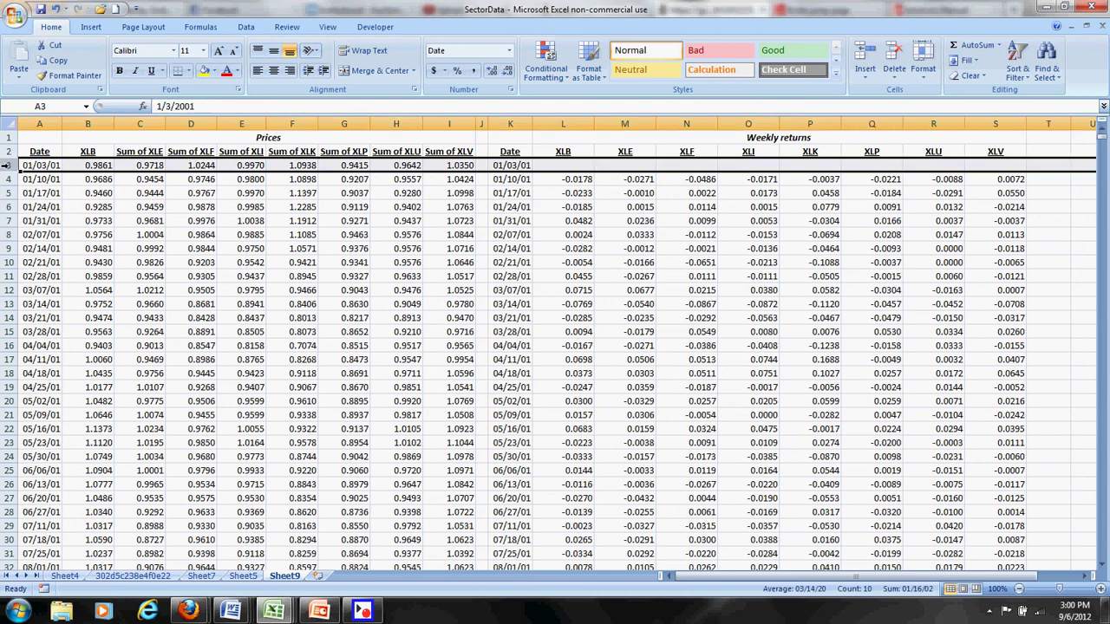
pyautogui.click(327, 27)
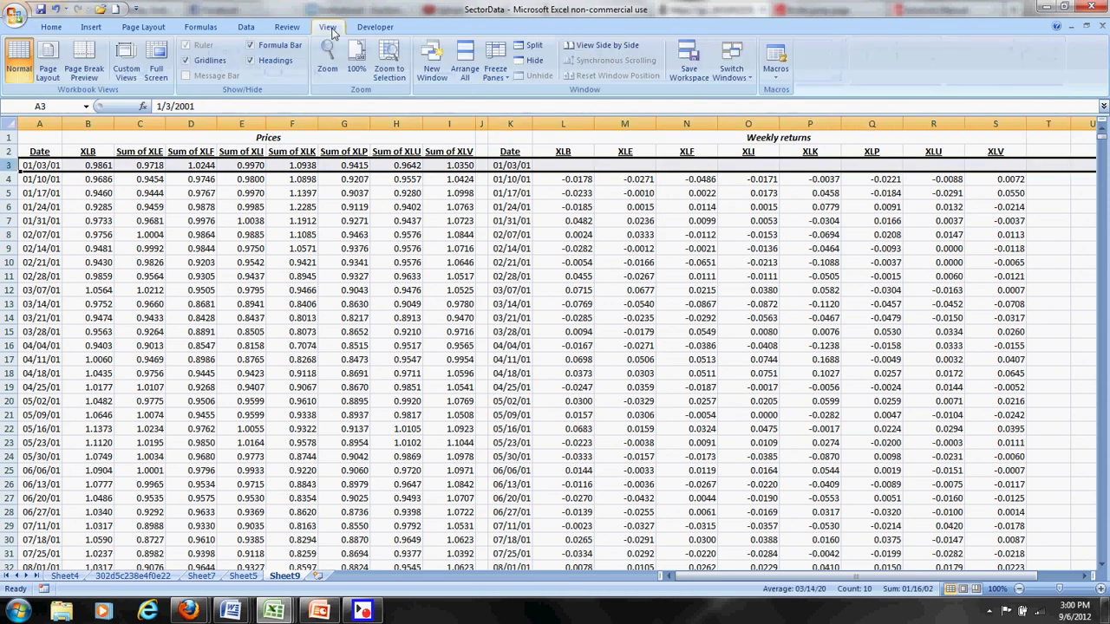
pyautogui.click(496, 69)
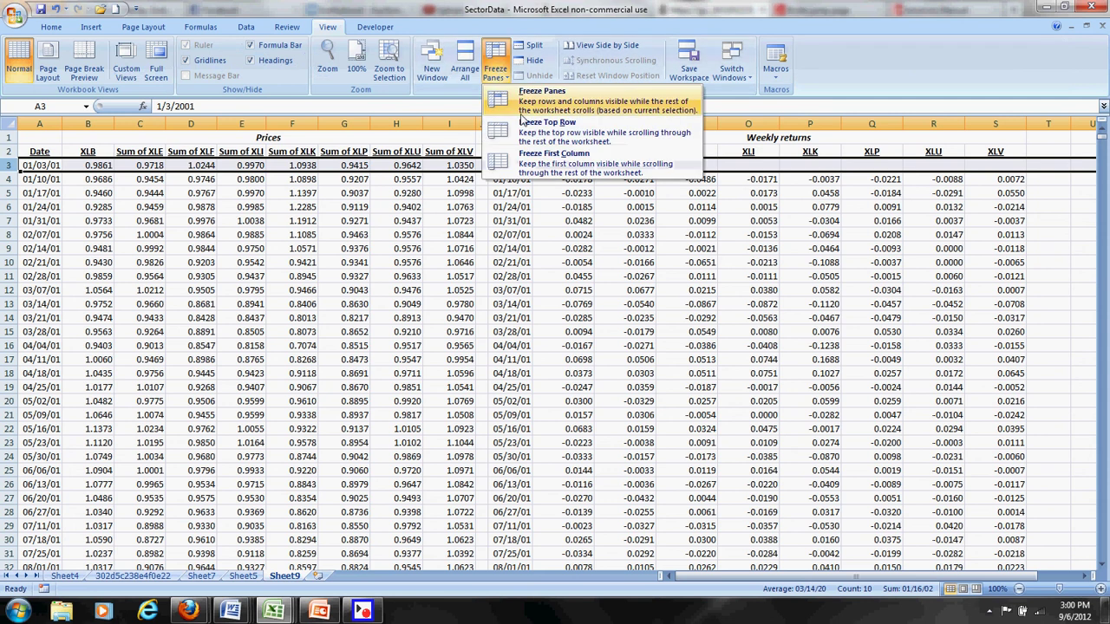
pyautogui.click(548, 94)
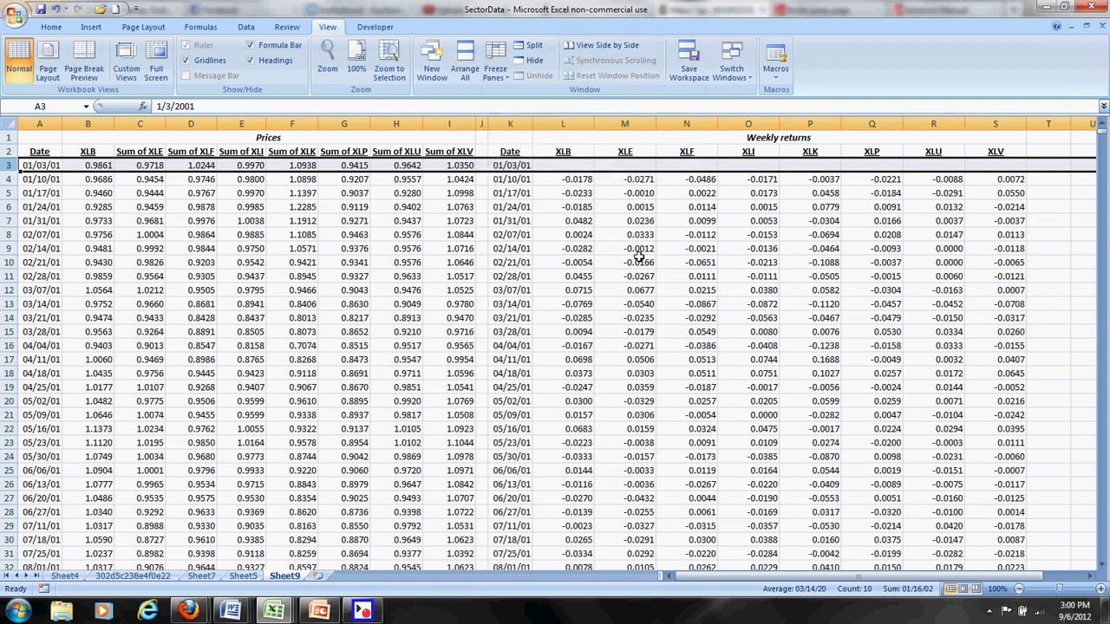
# - Examine the price and return tables down the dated rows and across past column S with the heading rows frozen
pyautogui.click(638, 260)
pyautogui.press('Down')
pyautogui.press('pagedown')
pyautogui.press('pagedown')
pyautogui.press('pagedown')
pyautogui.press('pagedown')
pyautogui.press('pagedown')
pyautogui.press('pagedown')
pyautogui.press('pagedown')
pyautogui.press('pagedown')
pyautogui.press('pagedown')
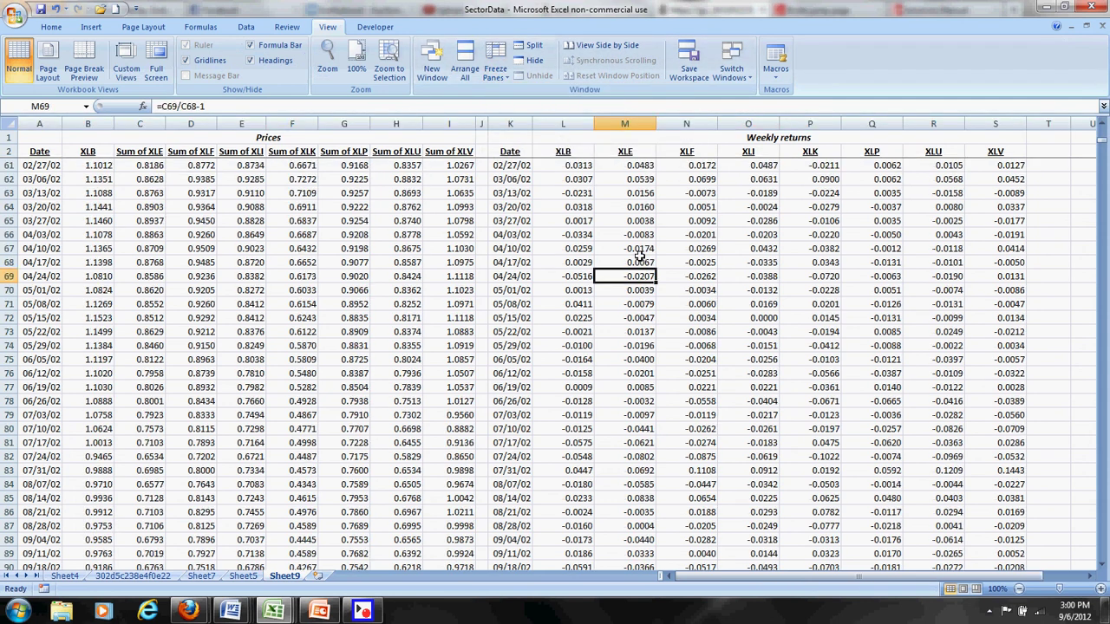
pyautogui.press('pagedown')
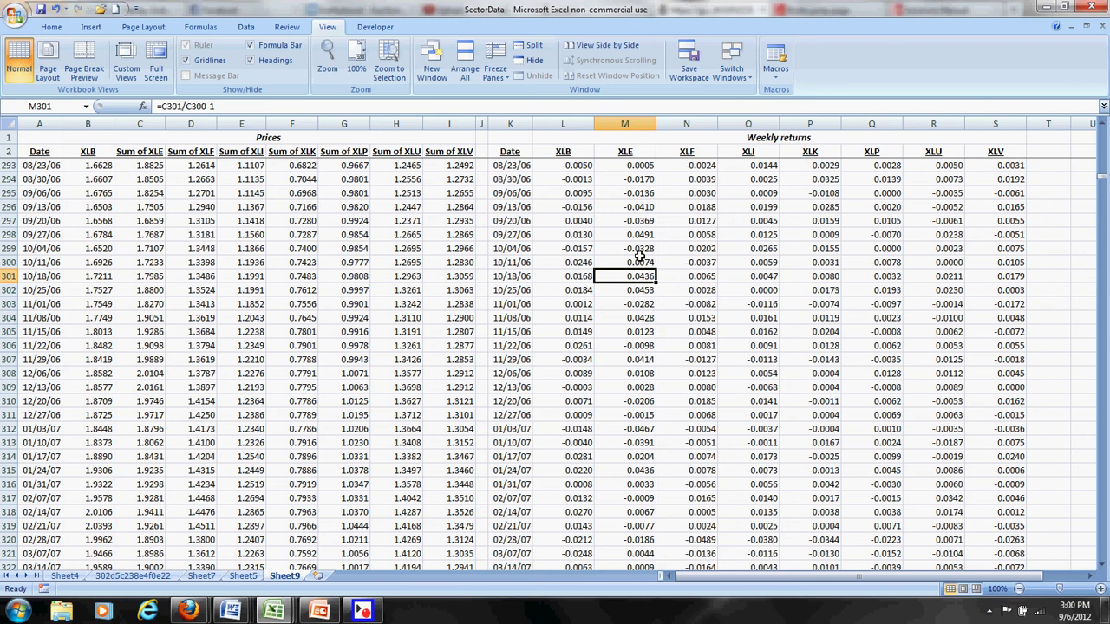
pyautogui.press('pageup')
pyautogui.press('pageup')
pyautogui.press('pageup')
pyautogui.press('pageup')
pyautogui.press('pageup')
pyautogui.press('pageup')
pyautogui.press('pageup')
pyautogui.press('pageup')
pyautogui.press('pageup')
pyautogui.press('pageup')
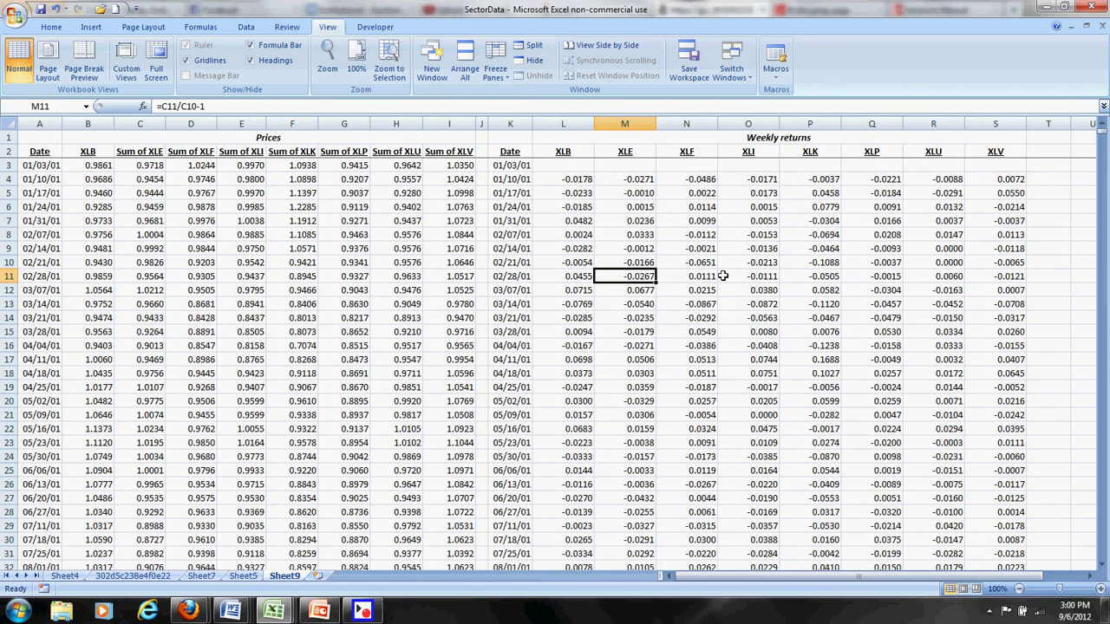
pyautogui.press('Right')
pyautogui.press('Right')
pyautogui.press('Right')
pyautogui.press('Right')
pyautogui.press('Right')
pyautogui.press('Right')
pyautogui.press('Right')
pyautogui.press('Right')
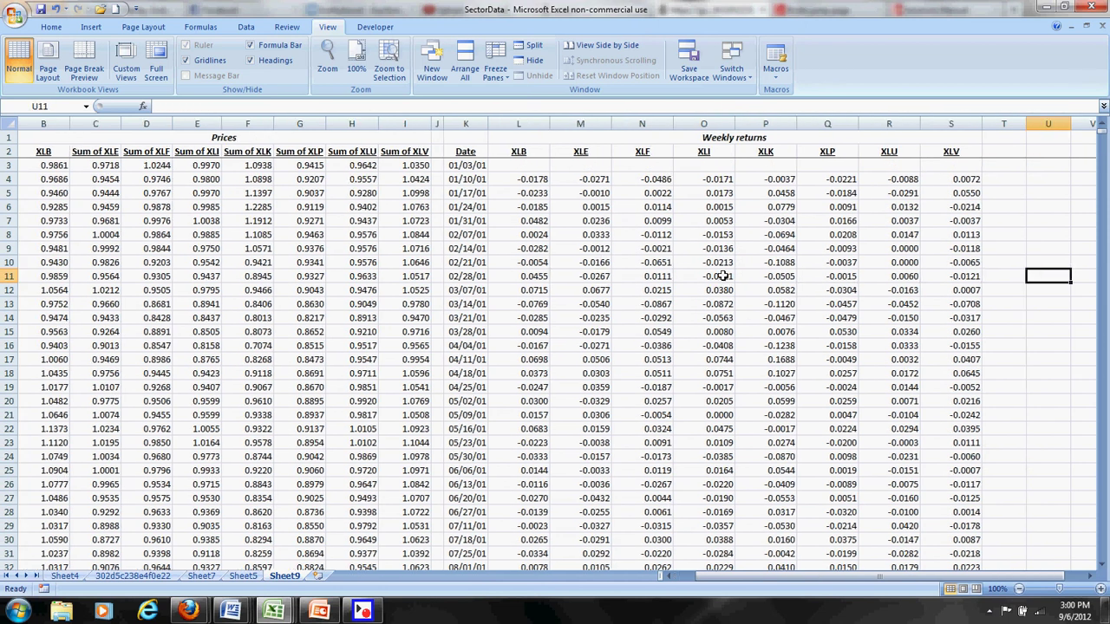
pyautogui.click(699, 260)
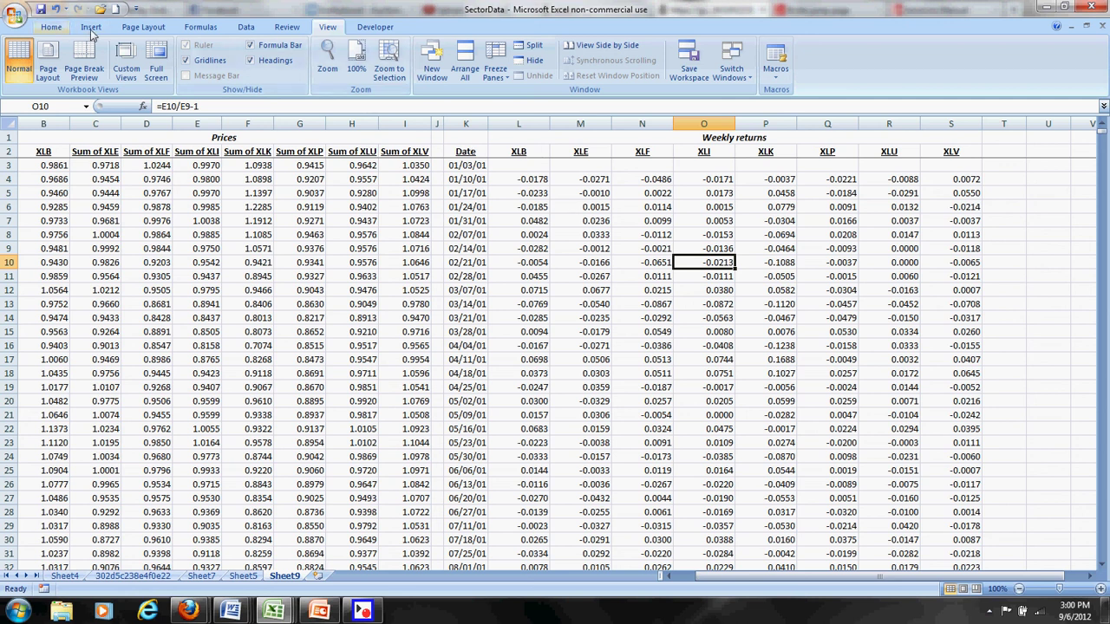
# - Start a Covariance analysis with the weekly returns and their ticker headings in L2:S571 as the input range
pyautogui.click(247, 28)
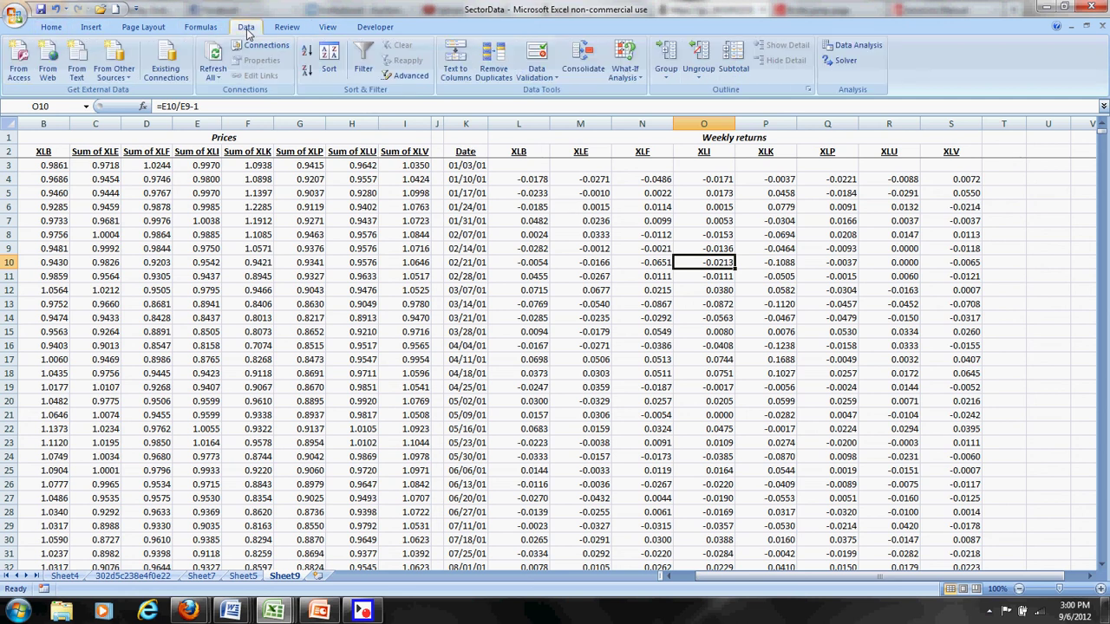
pyautogui.click(852, 49)
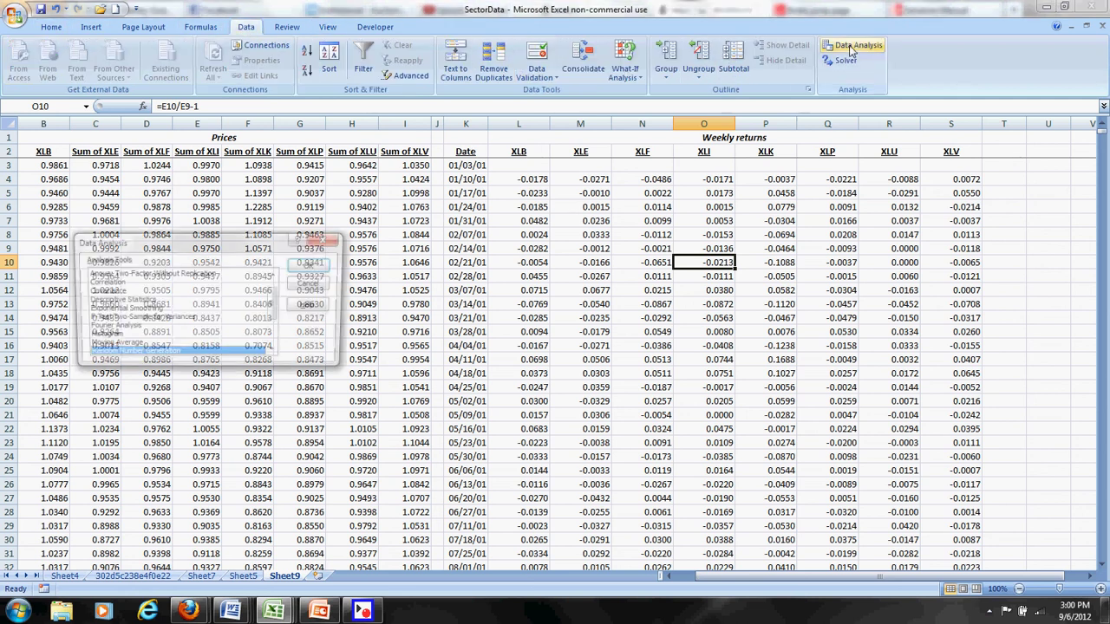
pyautogui.moveTo(275, 307); pyautogui.dragTo(277, 305)
pyautogui.click(131, 301)
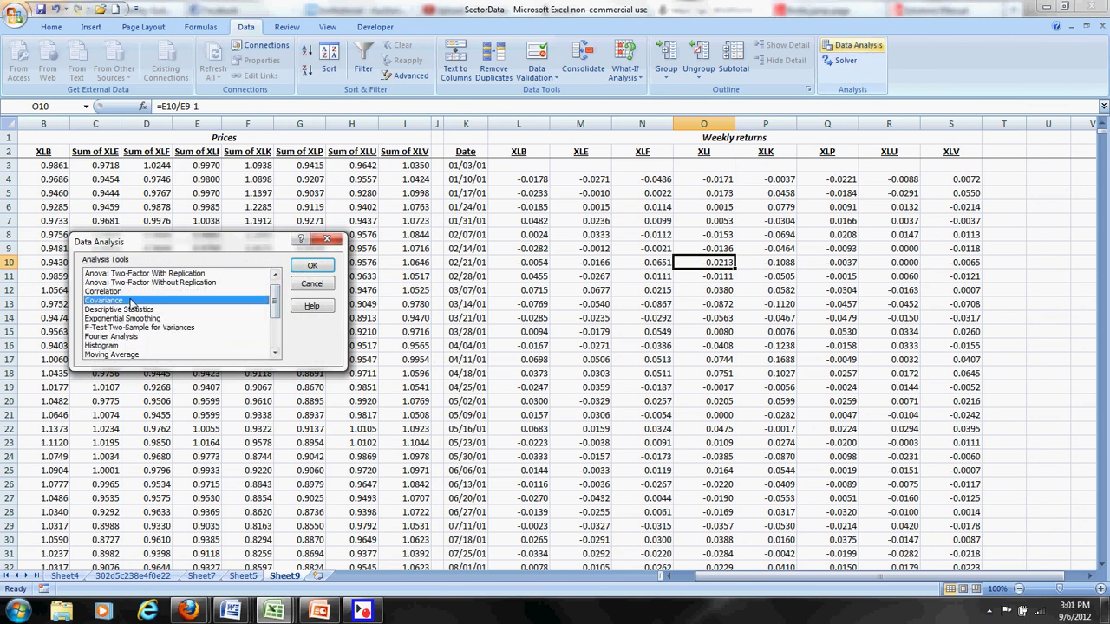
pyautogui.click(312, 265)
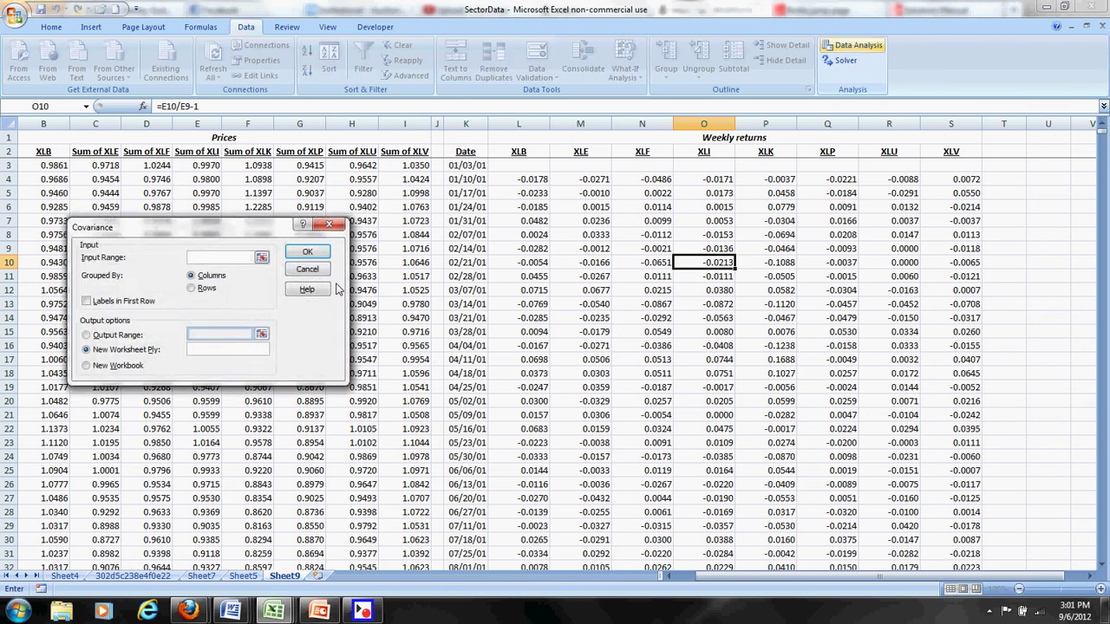
pyautogui.click(261, 257)
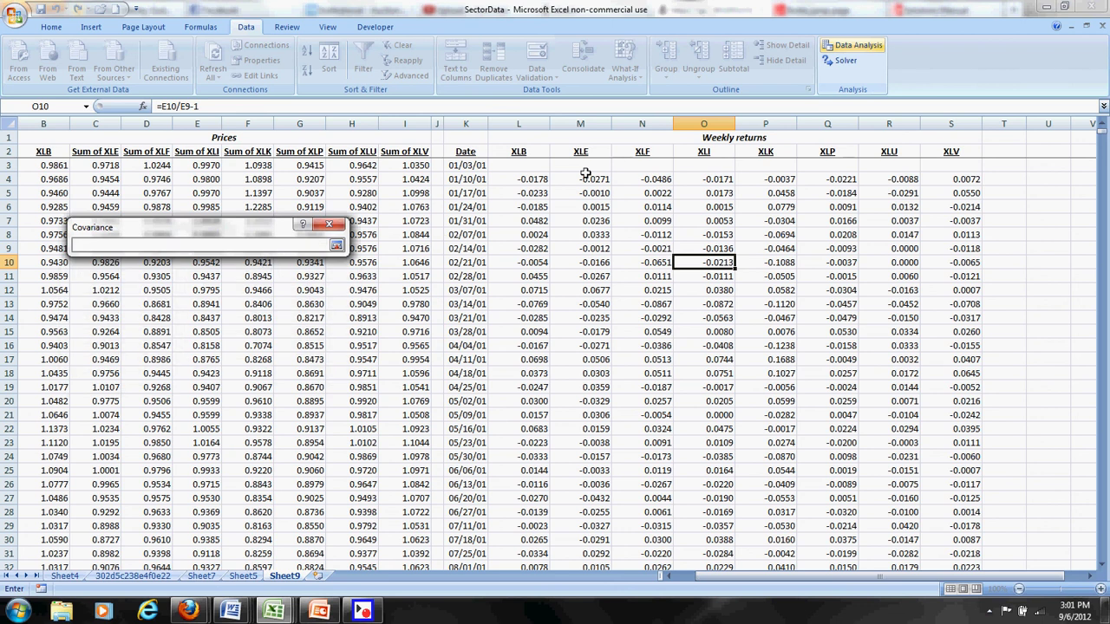
pyautogui.moveTo(519, 151); pyautogui.dragTo(943, 532)
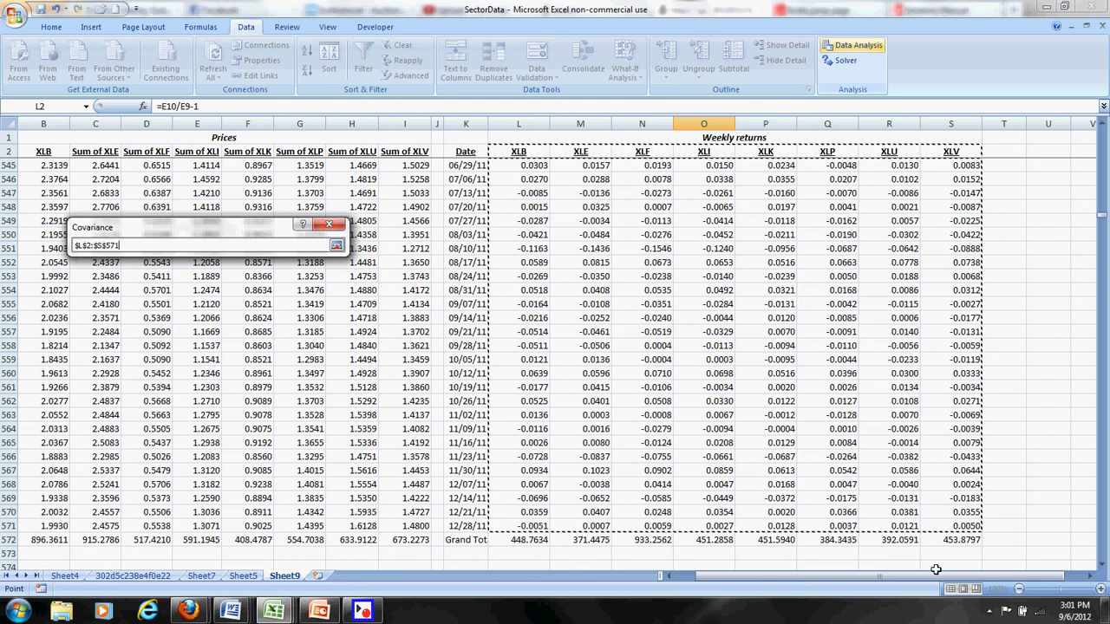
pyautogui.click(337, 247)
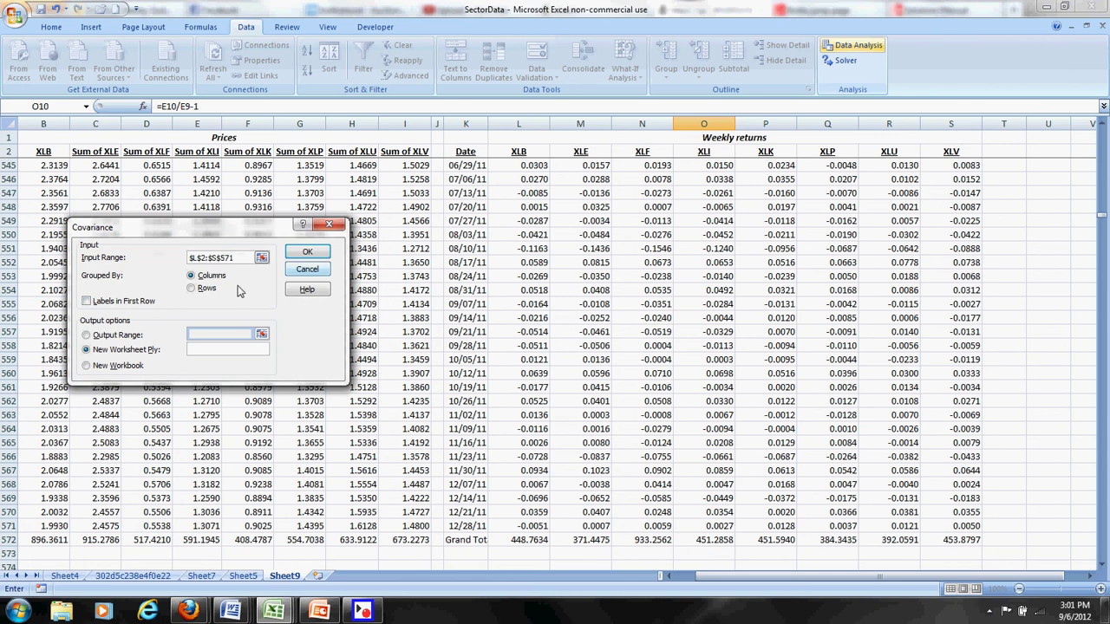
# - Treat the first row as labels and output the covariance matrix of the weekly returns starting at cell U4
pyautogui.click(86, 302)
pyautogui.click(87, 336)
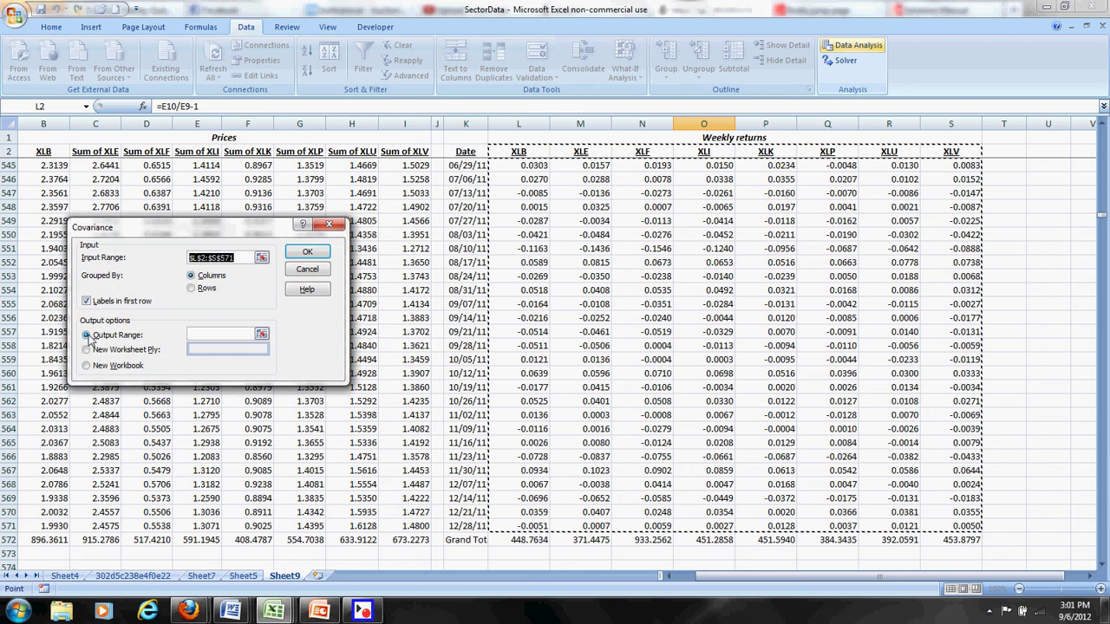
pyautogui.click(262, 335)
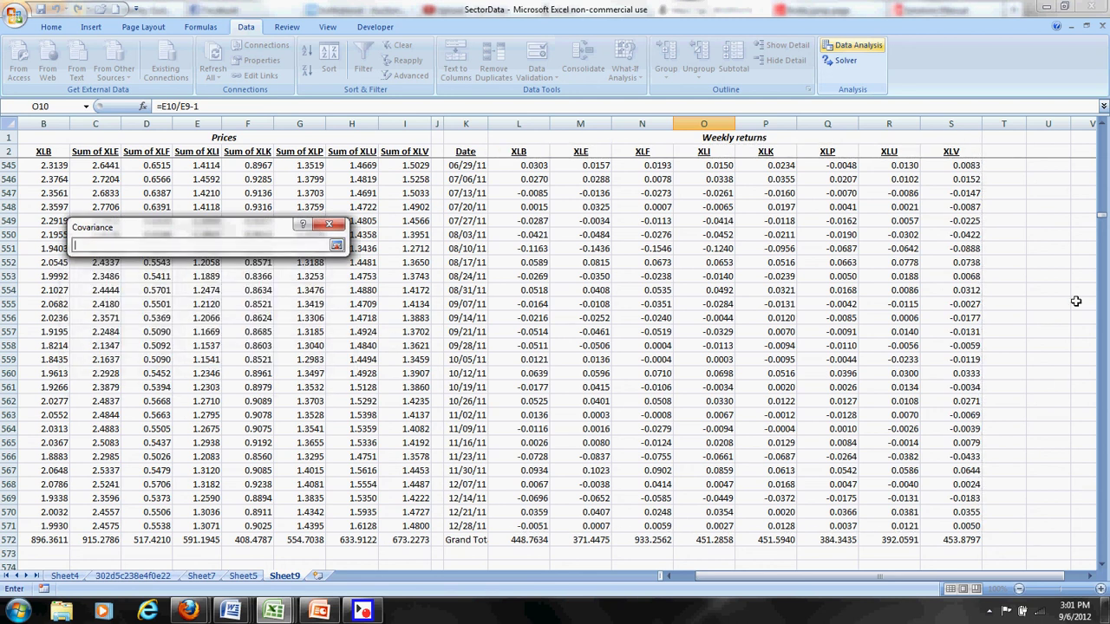
pyautogui.click(1105, 219)
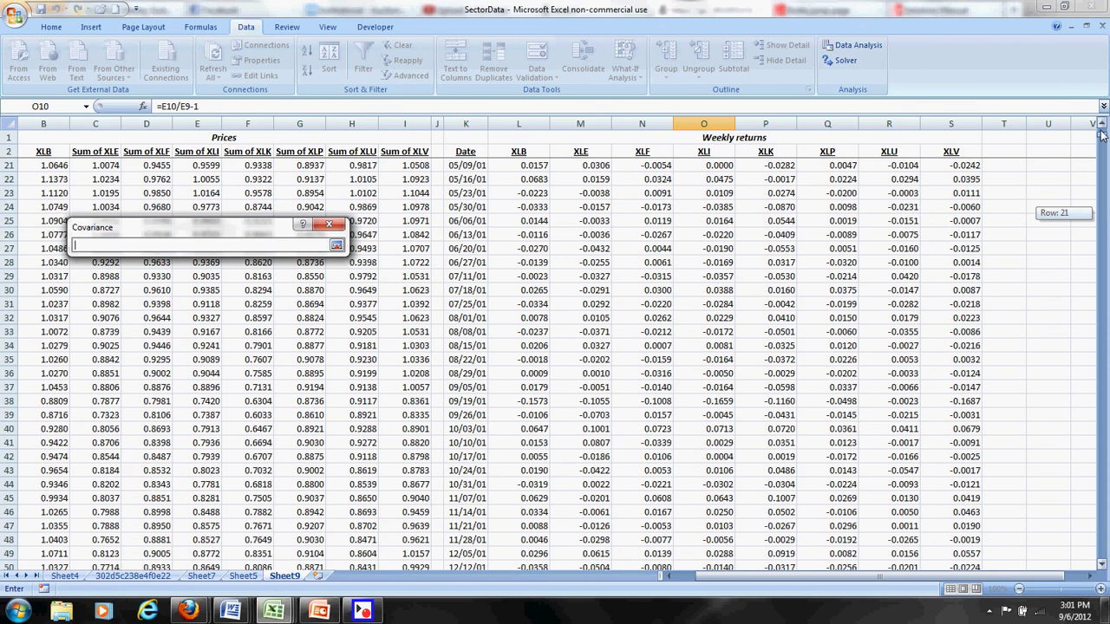
pyautogui.click(1091, 577)
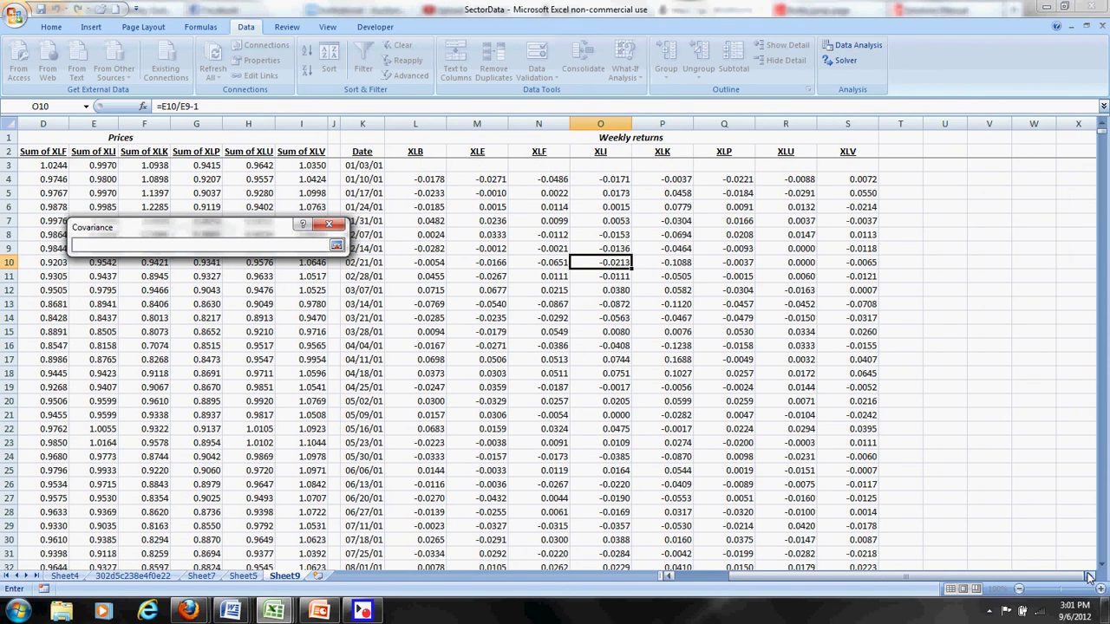
pyautogui.click(790, 179)
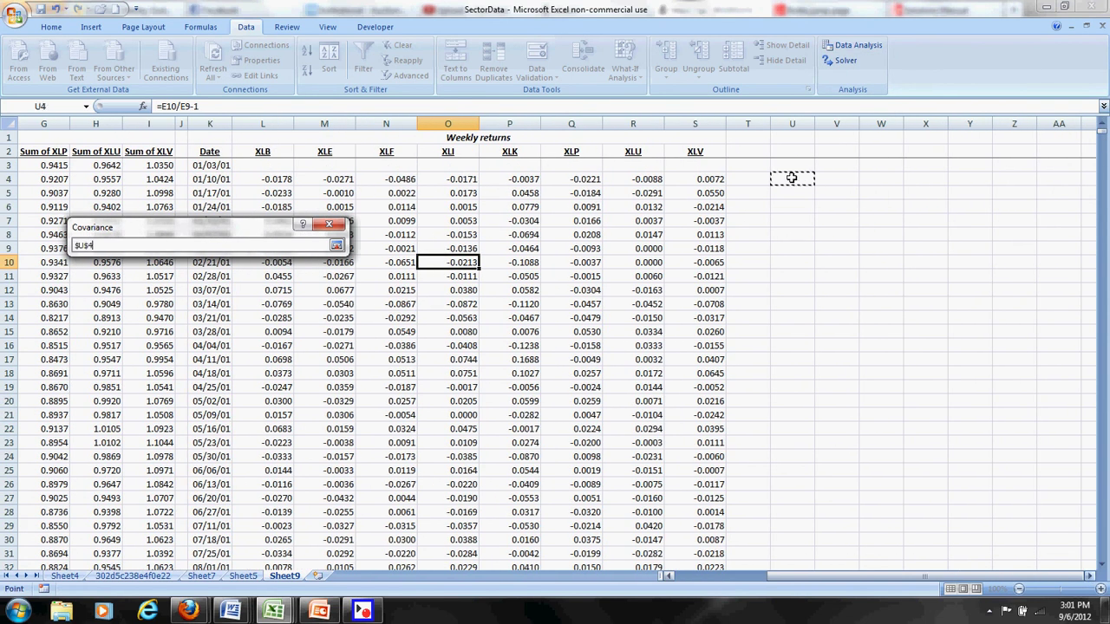
pyautogui.click(337, 245)
pyautogui.click(327, 251)
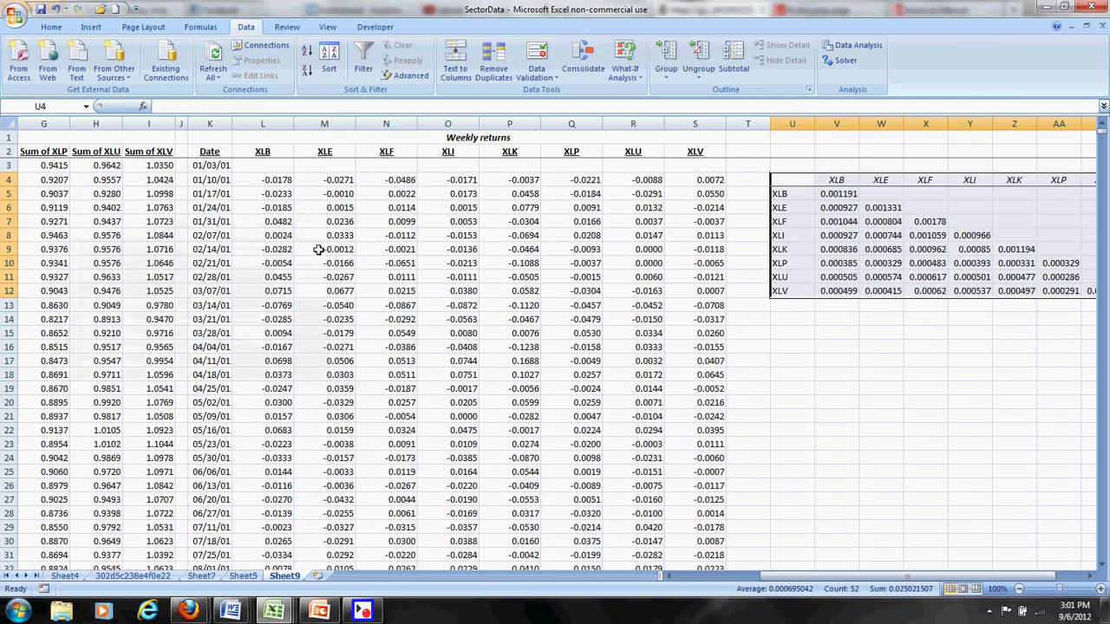
# - Format the covariance matrix in U4:AC12 as Number with four decimal places
pyautogui.click(1087, 577)
pyautogui.click(1087, 577)
pyautogui.click(1087, 577)
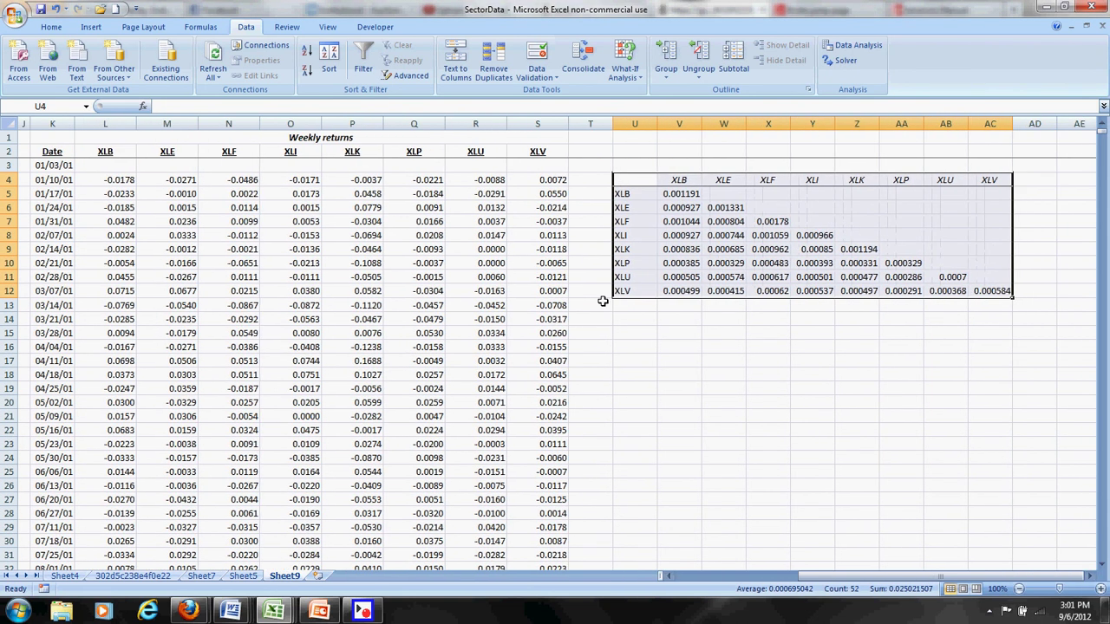
pyautogui.click(51, 27)
pyautogui.click(509, 51)
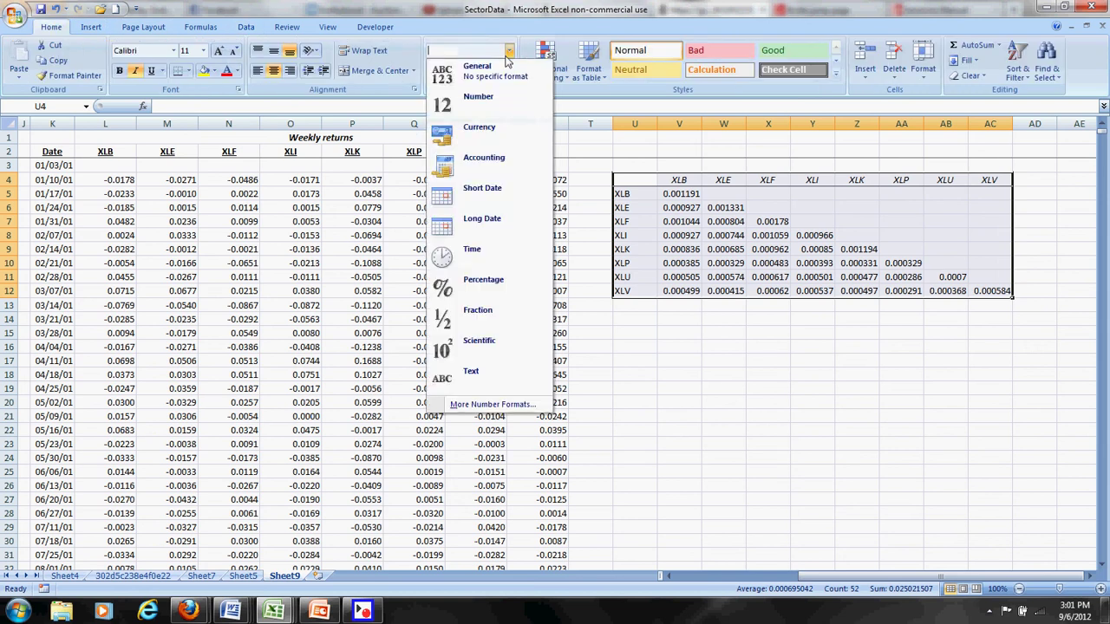
pyautogui.click(490, 103)
pyautogui.click(489, 71)
pyautogui.click(490, 71)
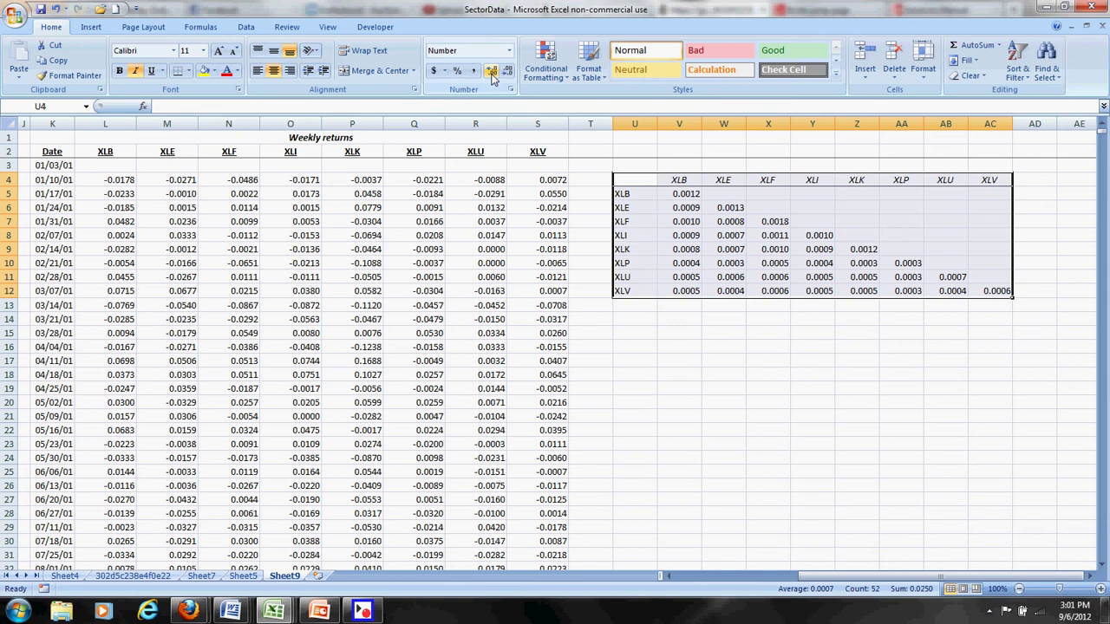
pyautogui.click(633, 320)
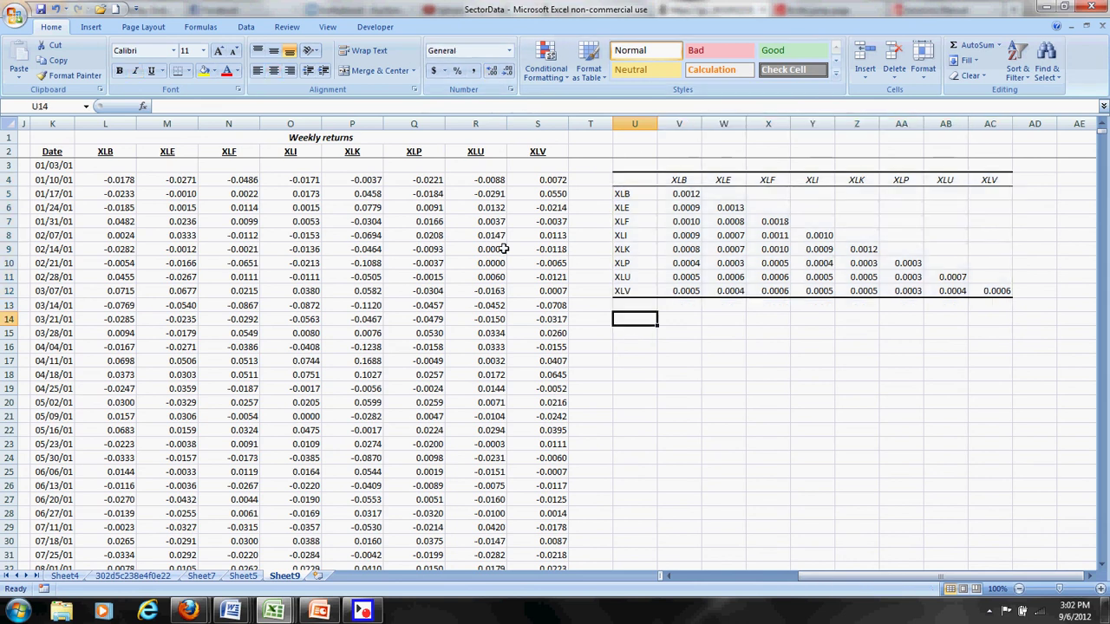
# - Delete the entire Grand Total row 572 beneath the last dated row of the price and return tables
pyautogui.press('Home')
pyautogui.press('pagedown')
pyautogui.press('pagedown')
pyautogui.press('pagedown')
pyautogui.press('pagedown')
pyautogui.press('pagedown')
pyautogui.press('pagedown')
pyautogui.press('pagedown')
pyautogui.press('pagedown')
pyautogui.press('pagedown')
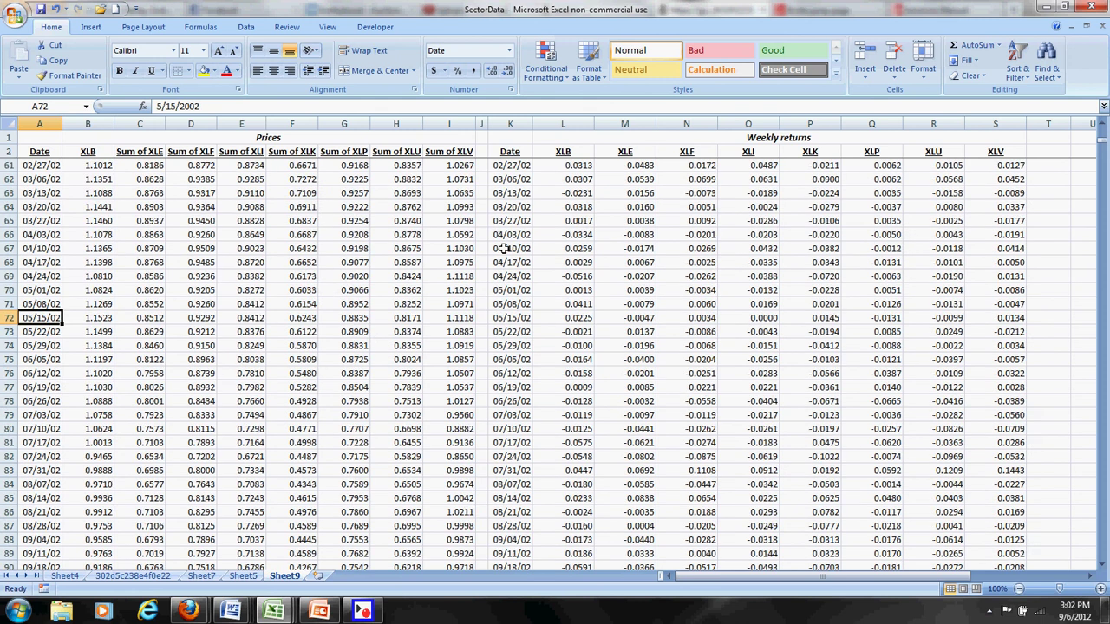
pyautogui.press('pagedown')
pyautogui.press('pagedown')
pyautogui.press('pagedown')
pyautogui.press('pagedown')
pyautogui.press('pagedown')
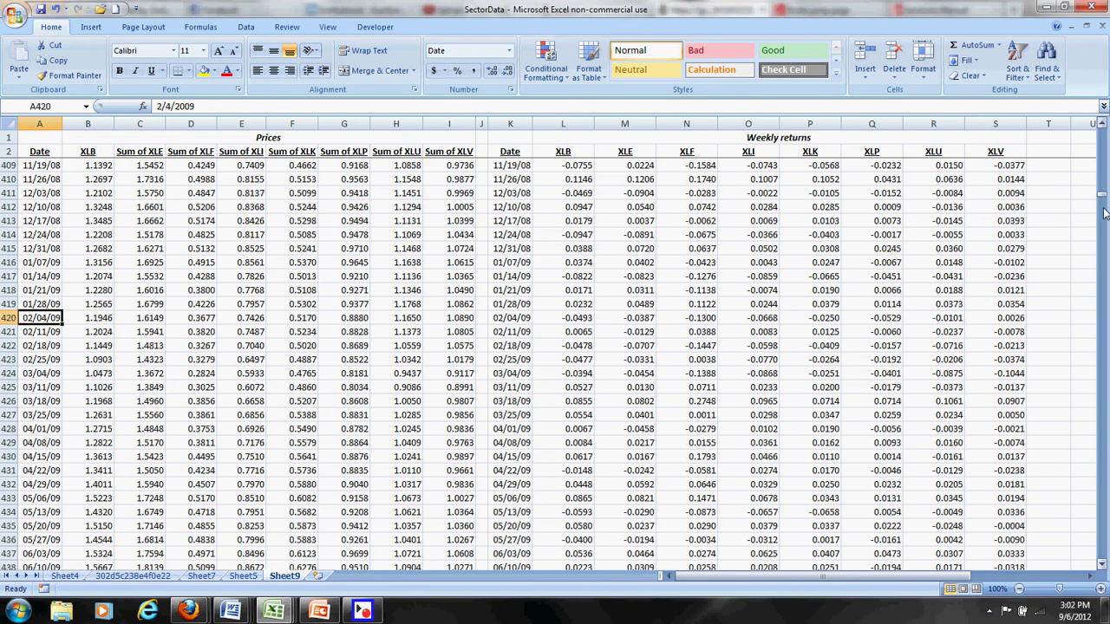
pyautogui.moveTo(1102, 201)
pyautogui.mouseDown()
pyautogui.moveTo(1101, 337)
pyautogui.moveTo(1099, 205)
pyautogui.moveTo(1102, 236)
pyautogui.moveTo(1103, 221)
pyautogui.mouseUp()
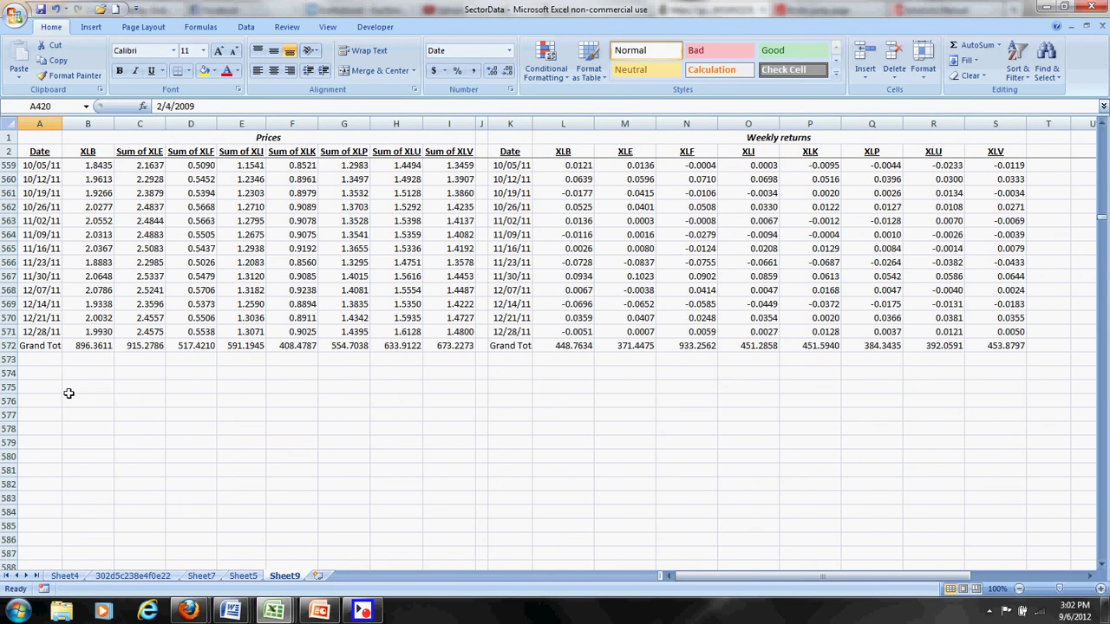
pyautogui.click(8, 345)
pyautogui.rightClick(10, 348)
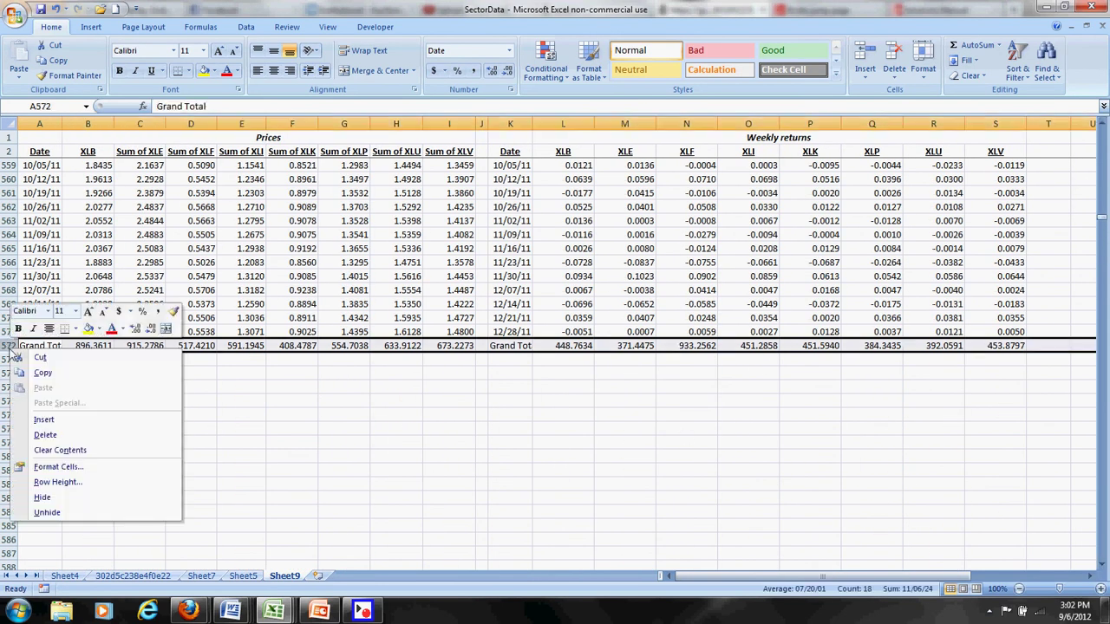
pyautogui.click(47, 434)
pyautogui.click(230, 287)
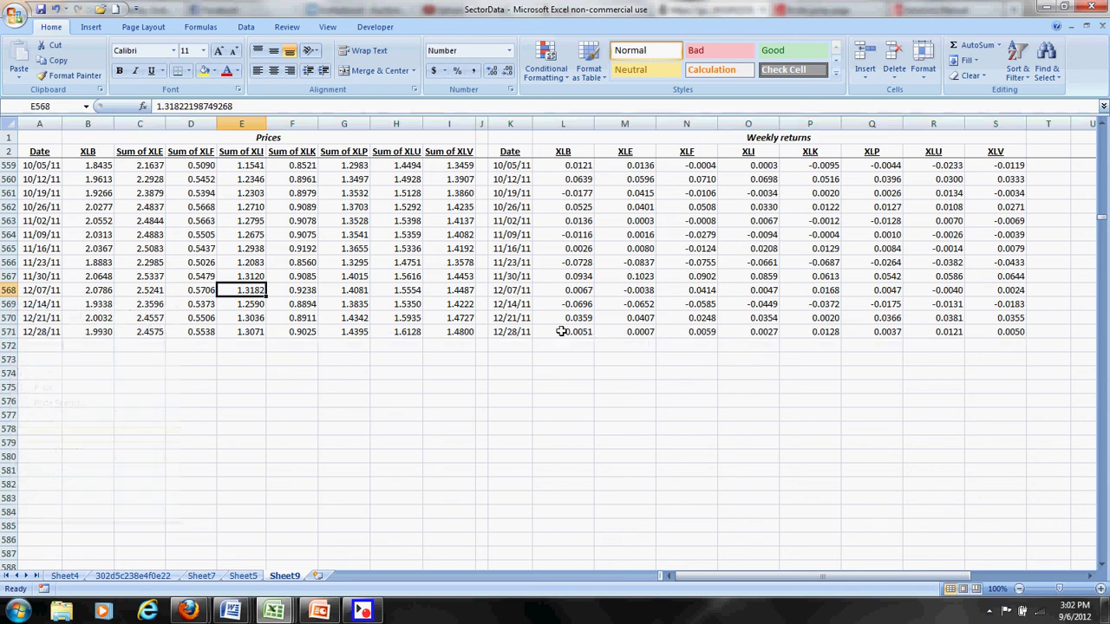
# - Set up a Correlation analysis with the weekly returns in L2:S571 as the input range and labels in the first row
pyautogui.moveTo(1103, 219); pyautogui.dragTo(1102, 132)
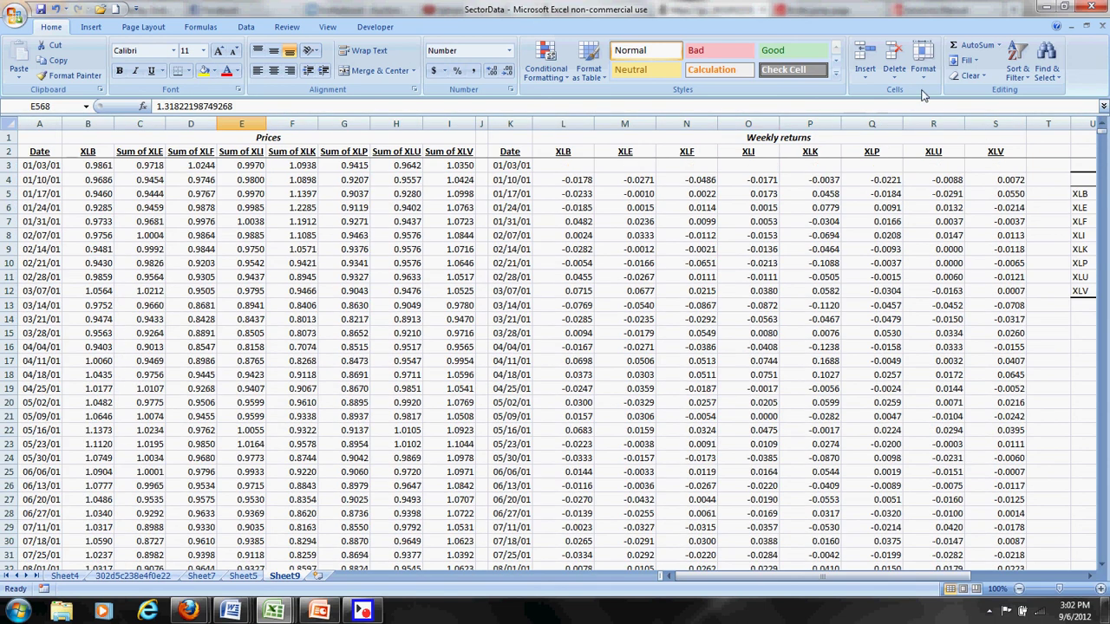
pyautogui.click(246, 26)
pyautogui.click(855, 47)
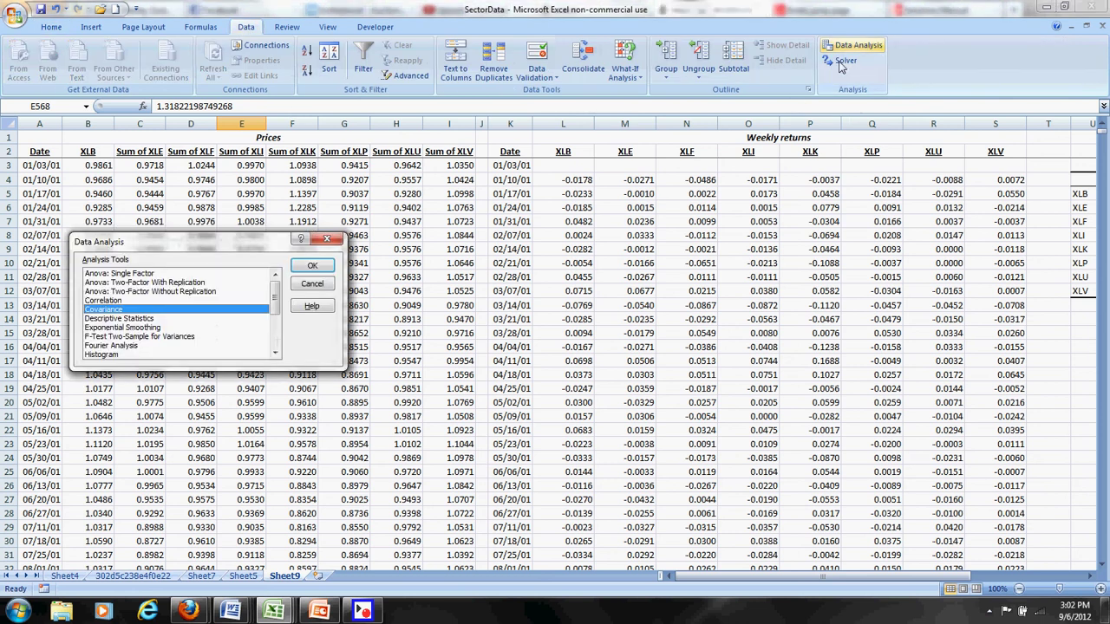
pyautogui.click(130, 300)
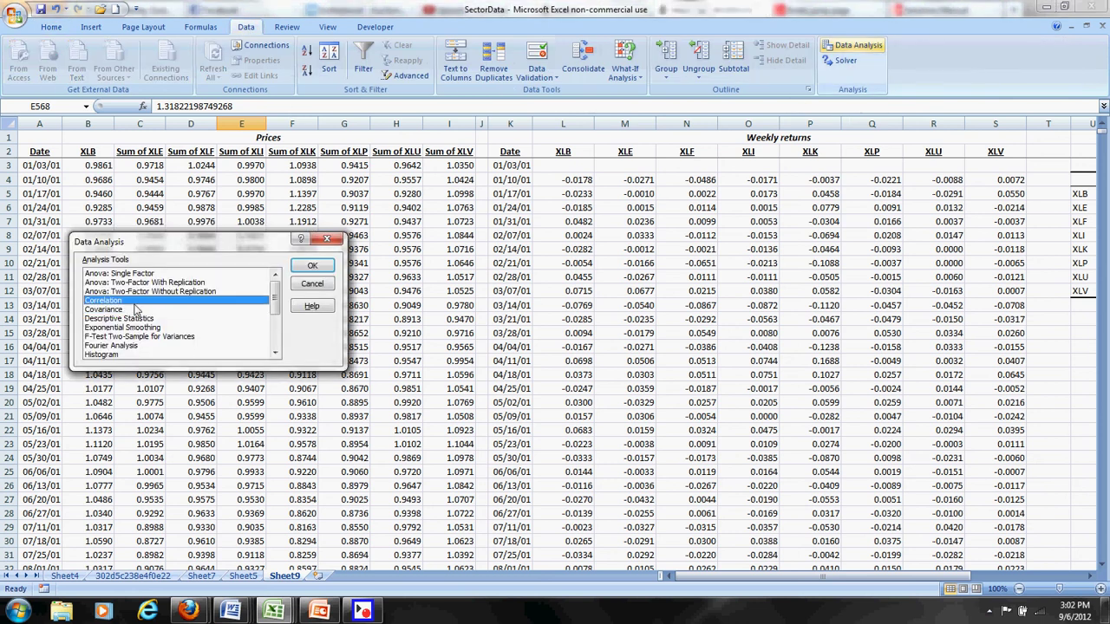
pyautogui.click(312, 265)
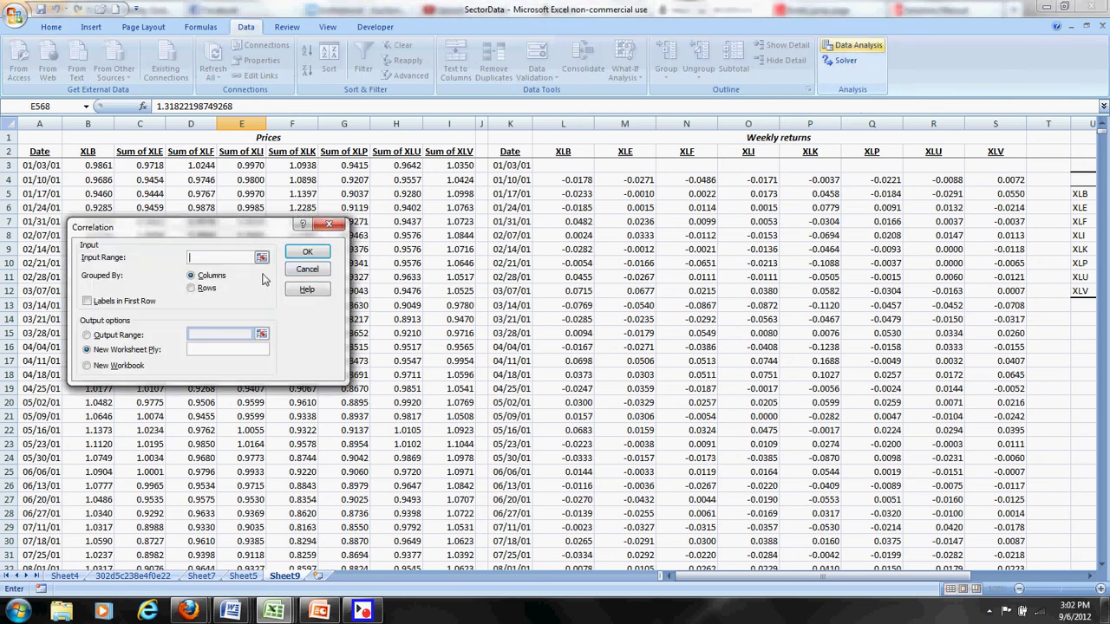
pyautogui.click(261, 258)
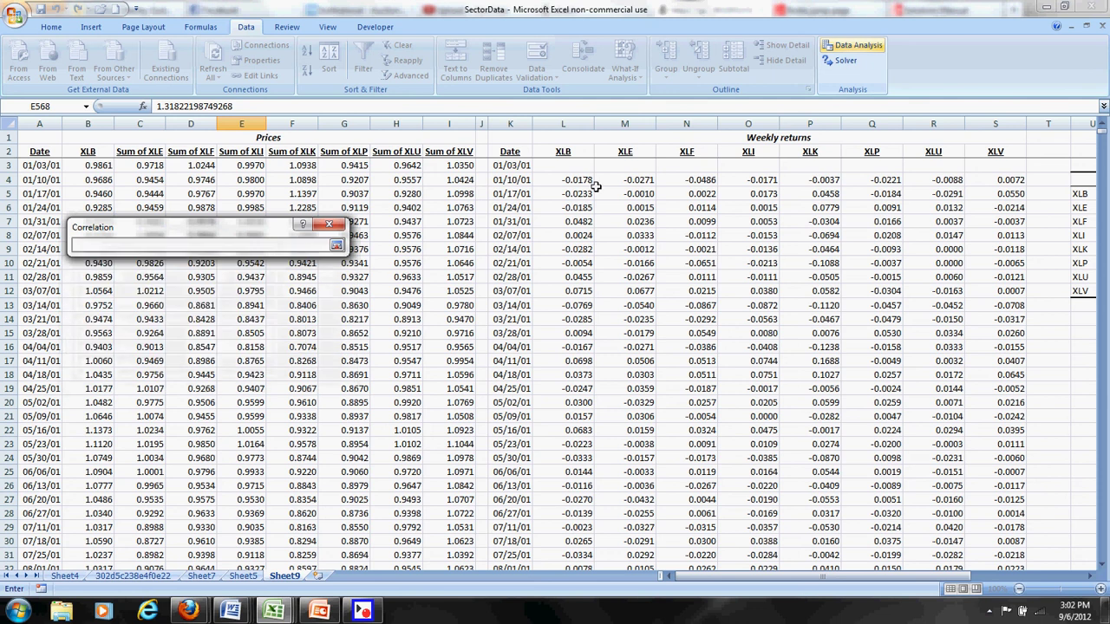
pyautogui.moveTo(562, 154); pyautogui.dragTo(979, 221)
pyautogui.click(201, 246)
pyautogui.press('BackSpace')
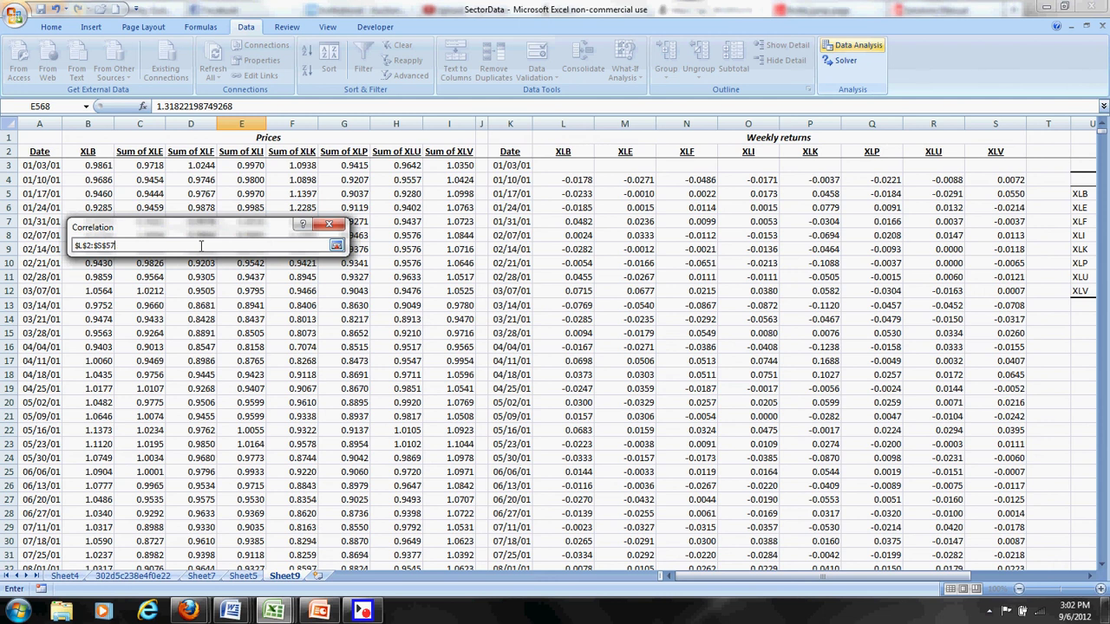
pyautogui.click(336, 246)
pyautogui.click(90, 303)
# - Output the correlation matrix of the weekly returns at cell U15, below the covariance matrix
pyautogui.click(87, 335)
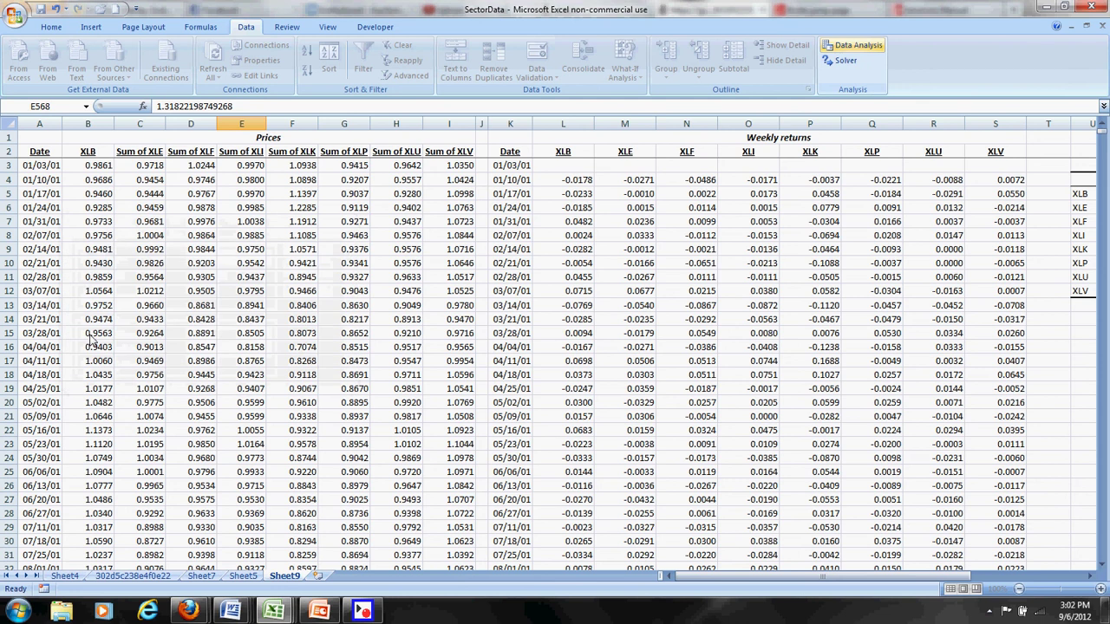
pyautogui.click(260, 335)
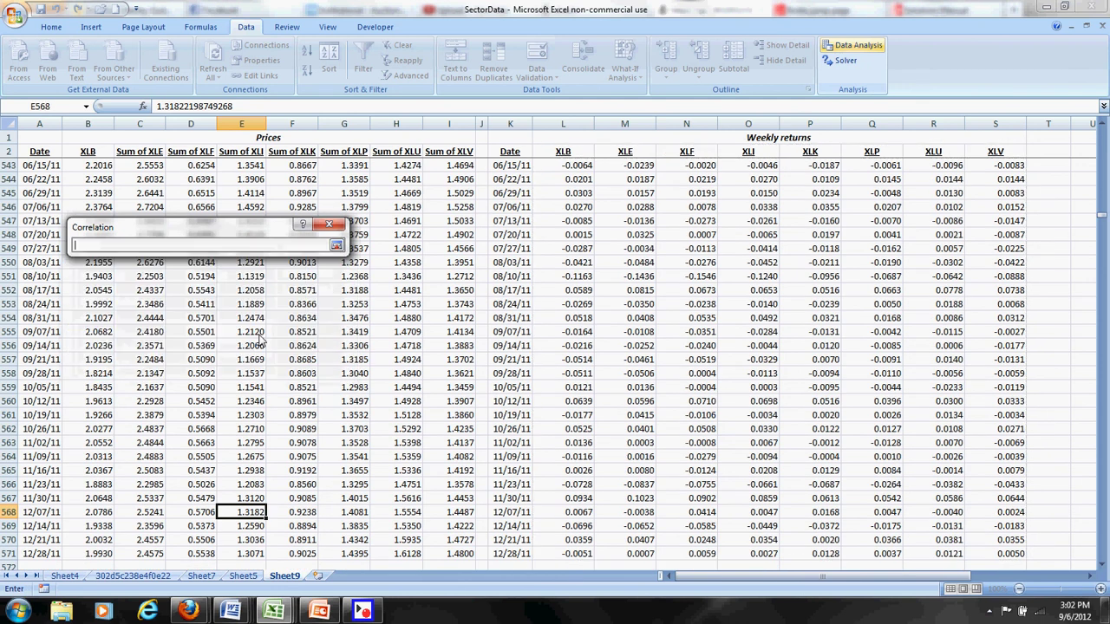
pyautogui.click(1081, 276)
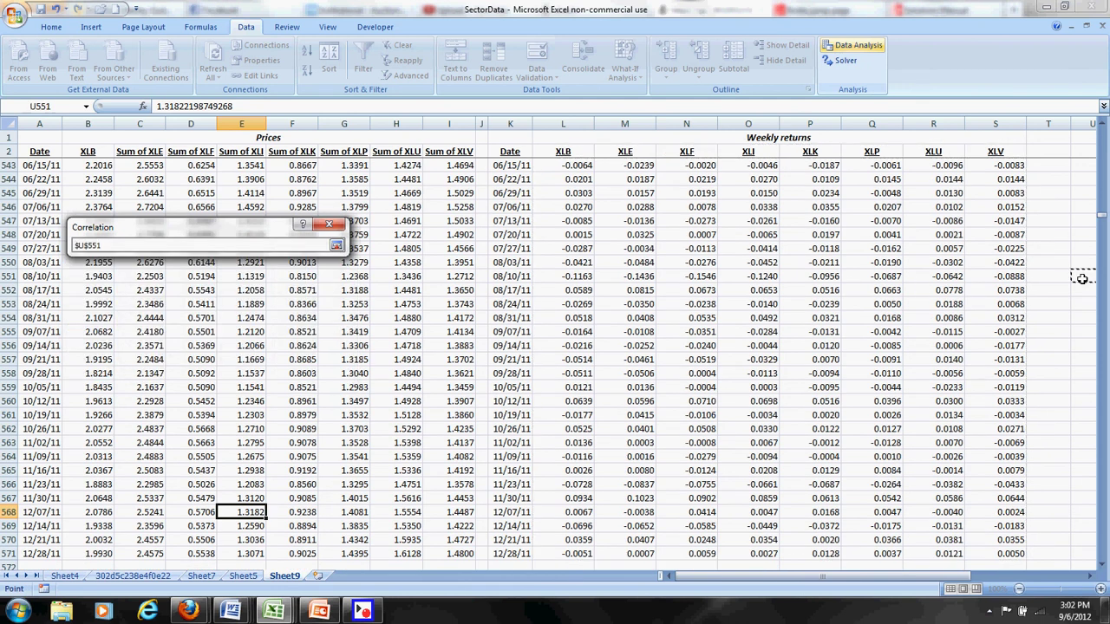
pyautogui.press('Right')
pyautogui.press('Right')
pyautogui.press('Right')
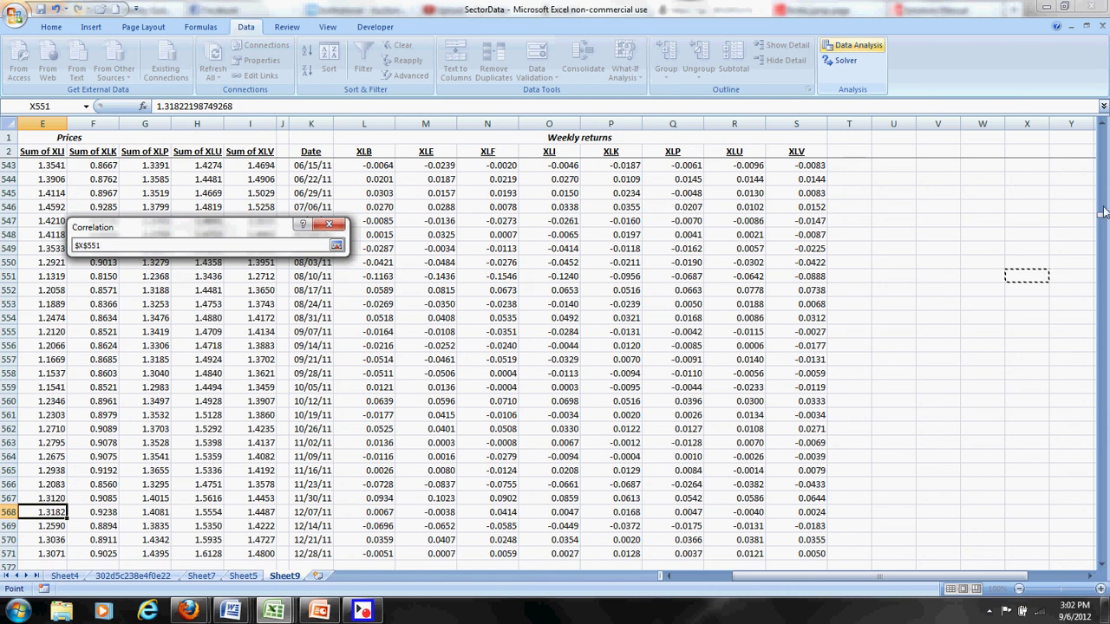
pyautogui.moveTo(1103, 217); pyautogui.dragTo(1103, 130)
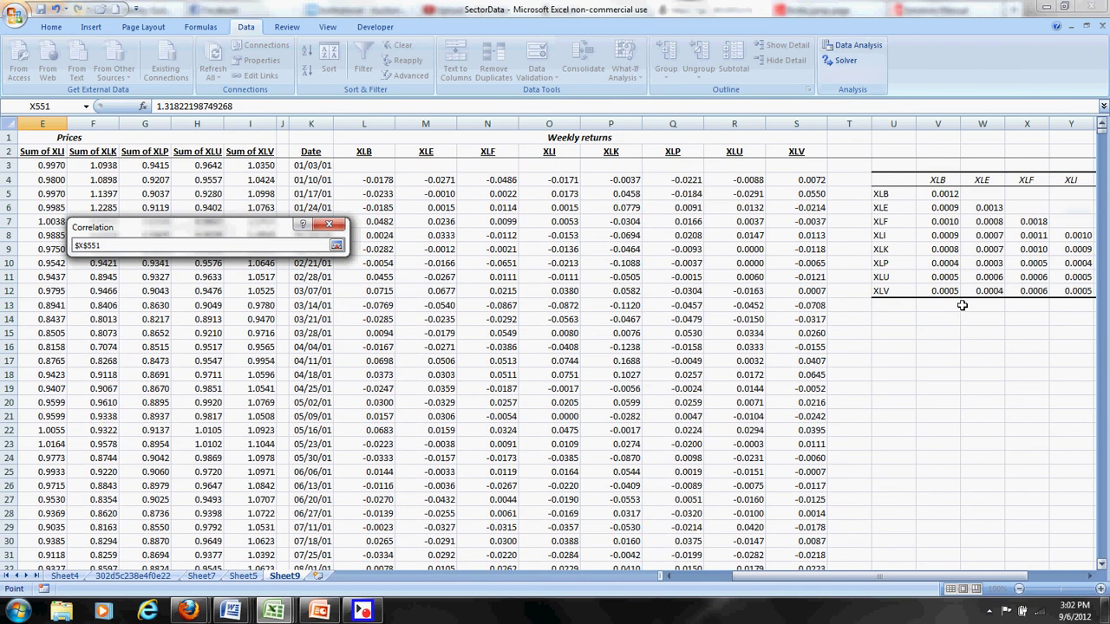
pyautogui.click(901, 334)
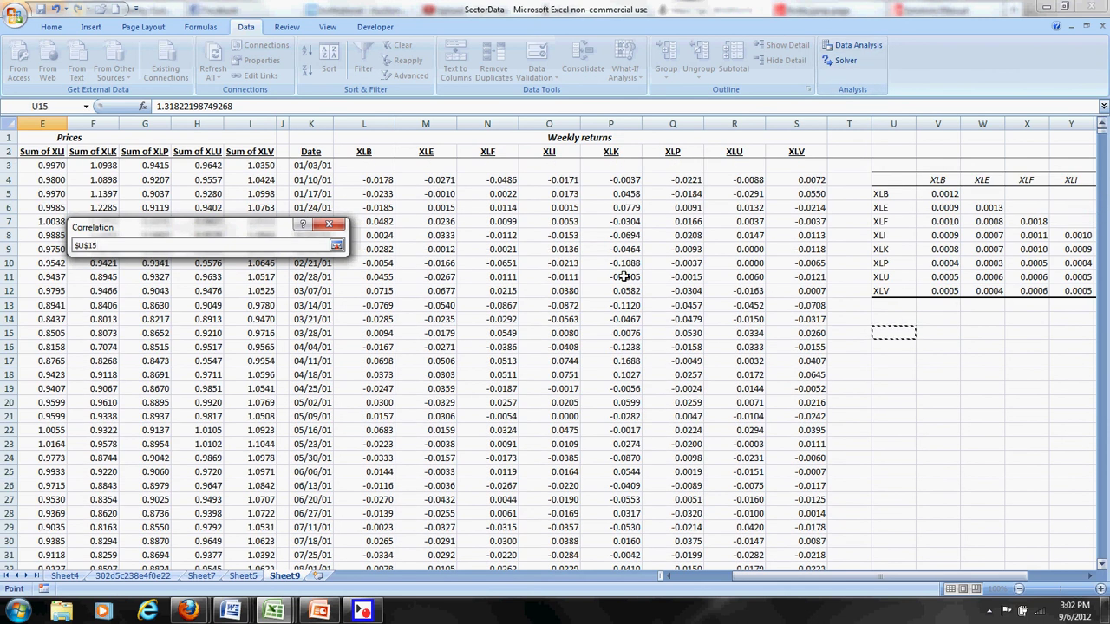
pyautogui.click(336, 246)
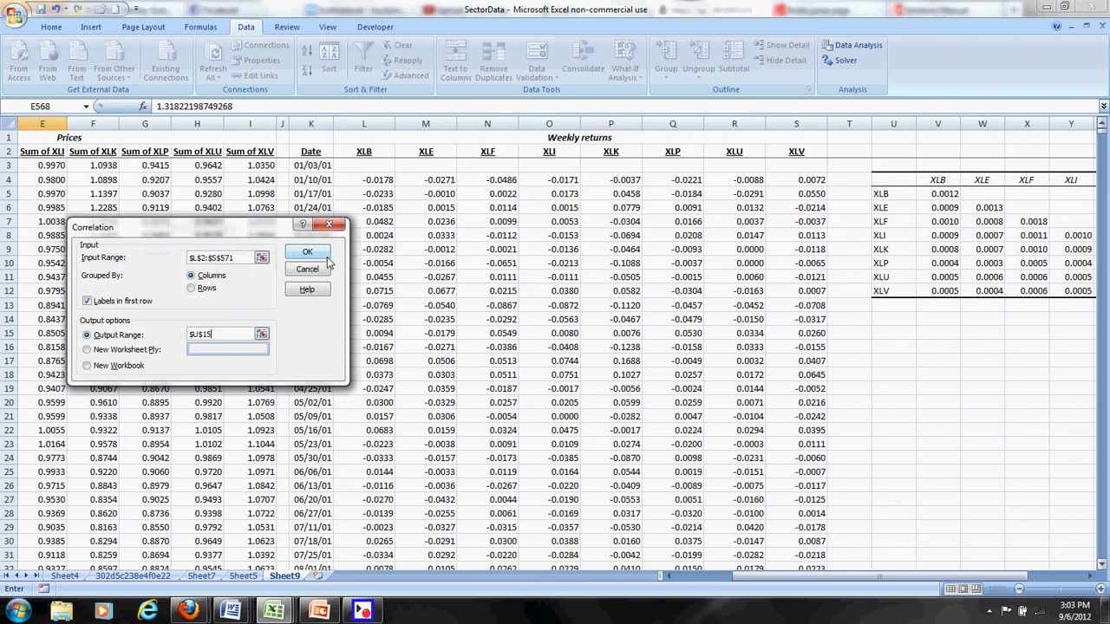
pyautogui.click(324, 255)
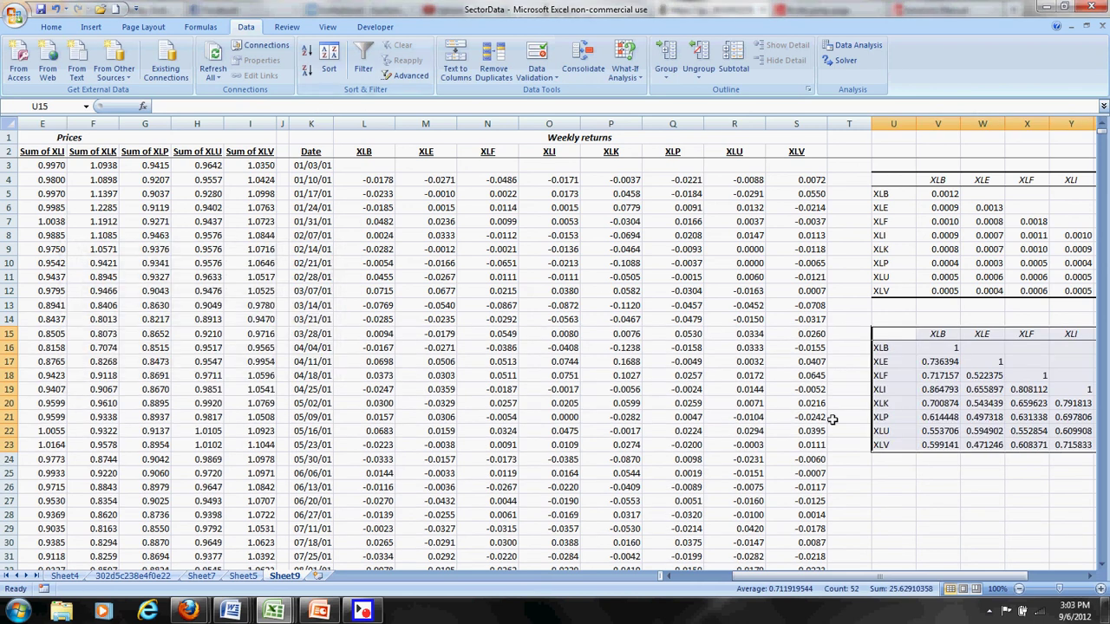
# - Format the correlation matrix in U15:AC23 as Number with four decimal places
pyautogui.moveTo(884, 575); pyautogui.dragTo(962, 568)
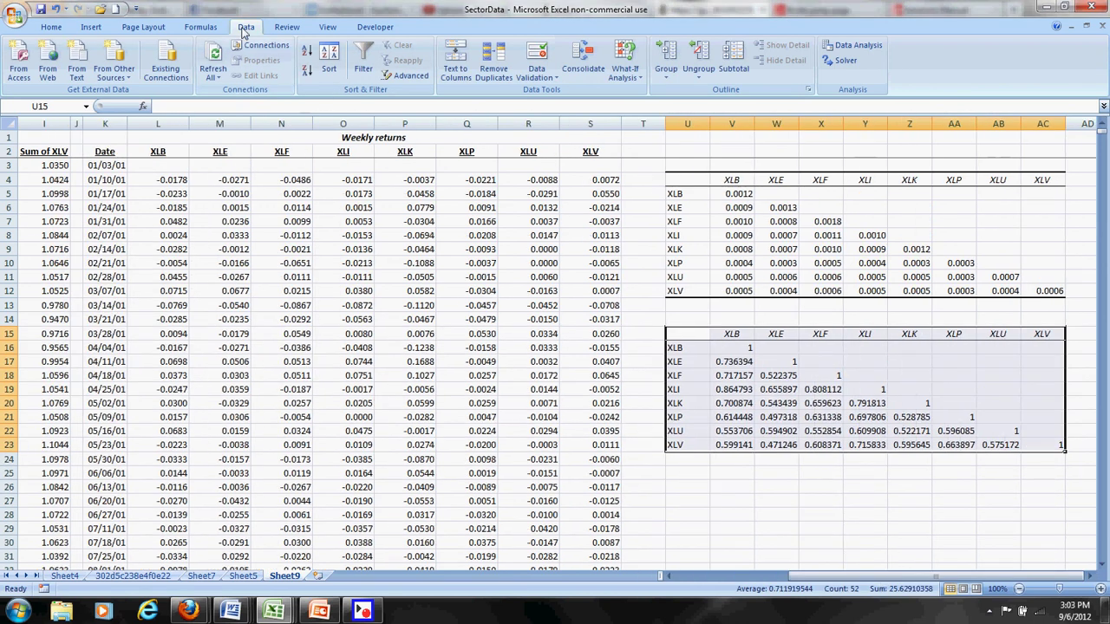
pyautogui.click(54, 27)
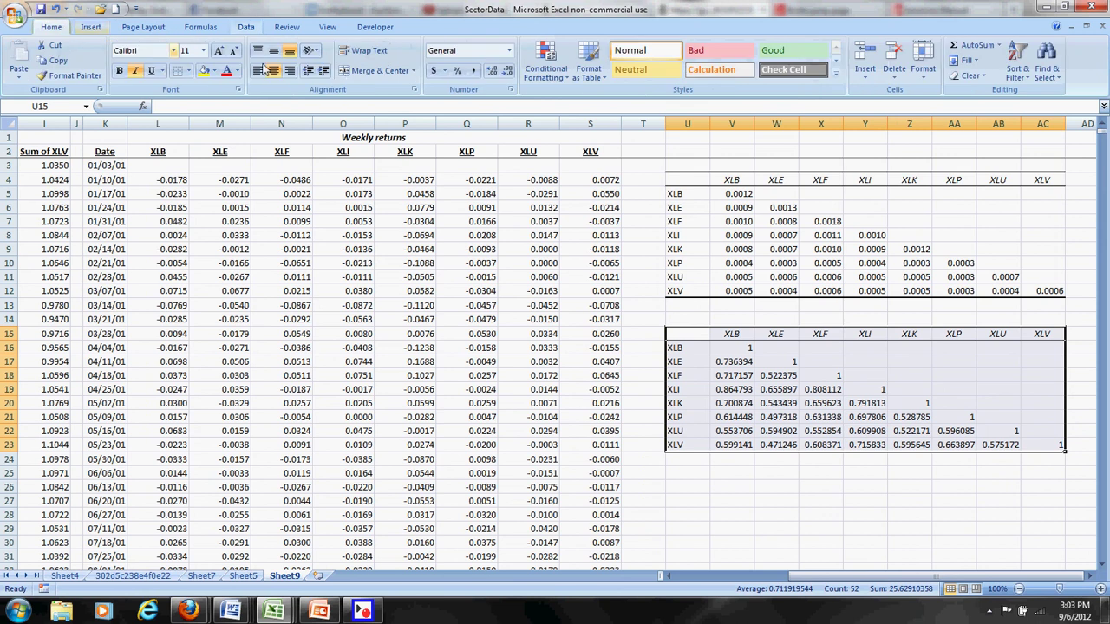
pyautogui.click(509, 51)
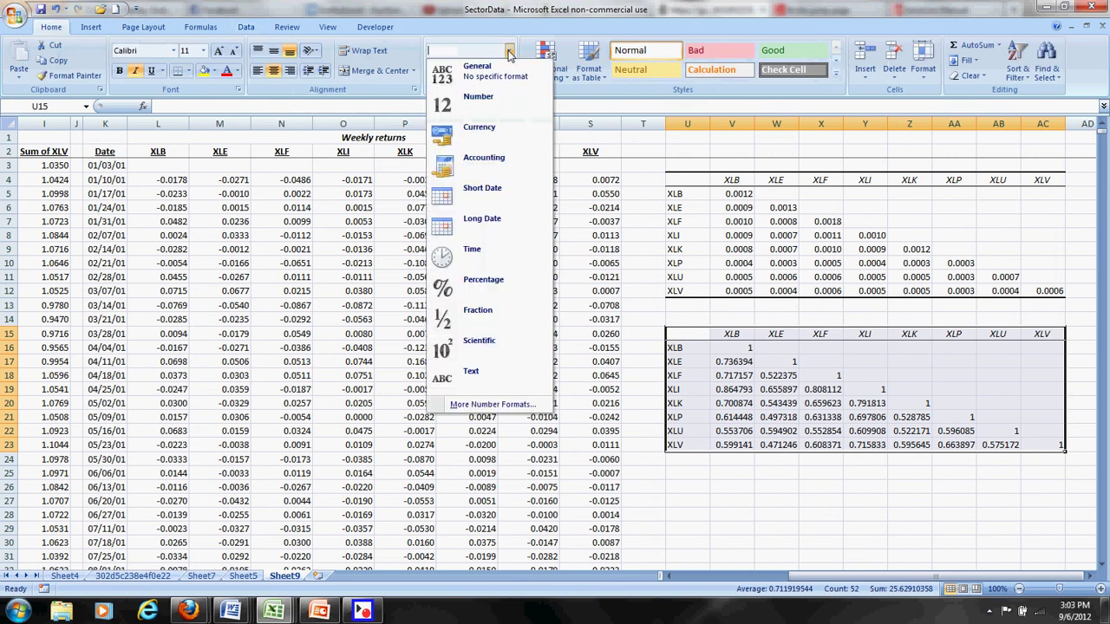
pyautogui.click(499, 97)
pyautogui.click(491, 74)
pyautogui.click(492, 75)
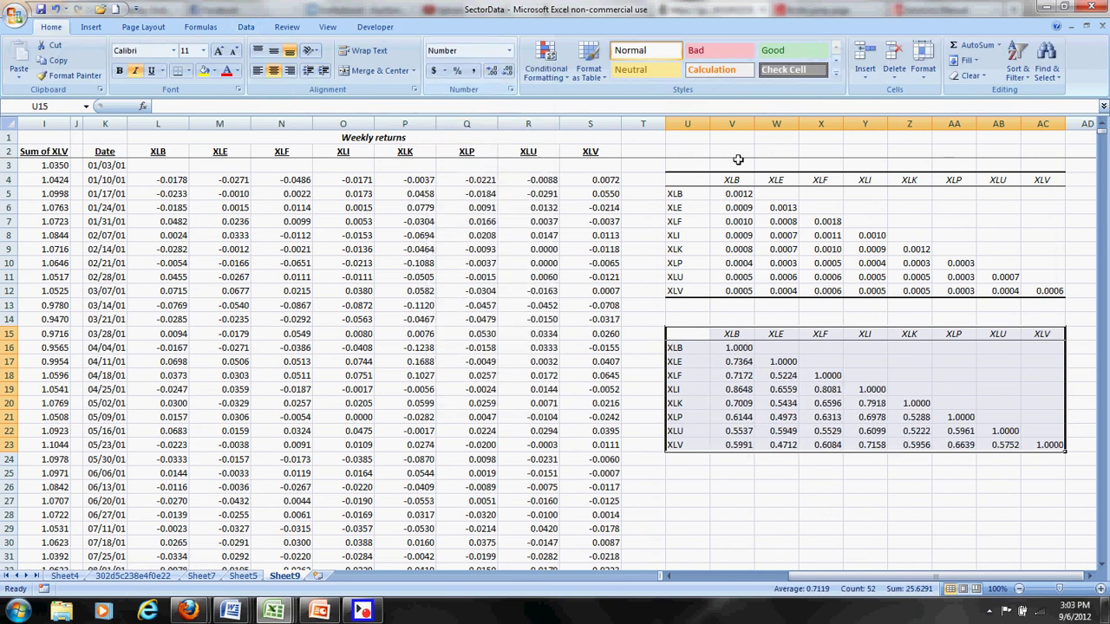
# - Enter the title "Covariance Matrix" in cell U3 above the covariance matrix
pyautogui.click(739, 165)
pyautogui.click(702, 164)
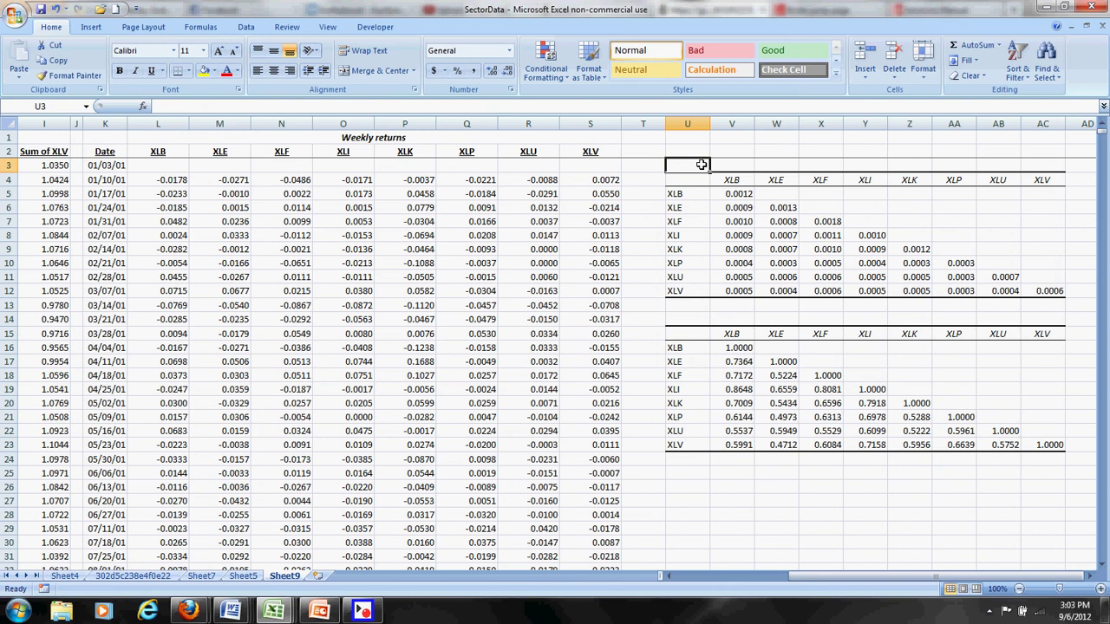
pyautogui.write('Covarian')
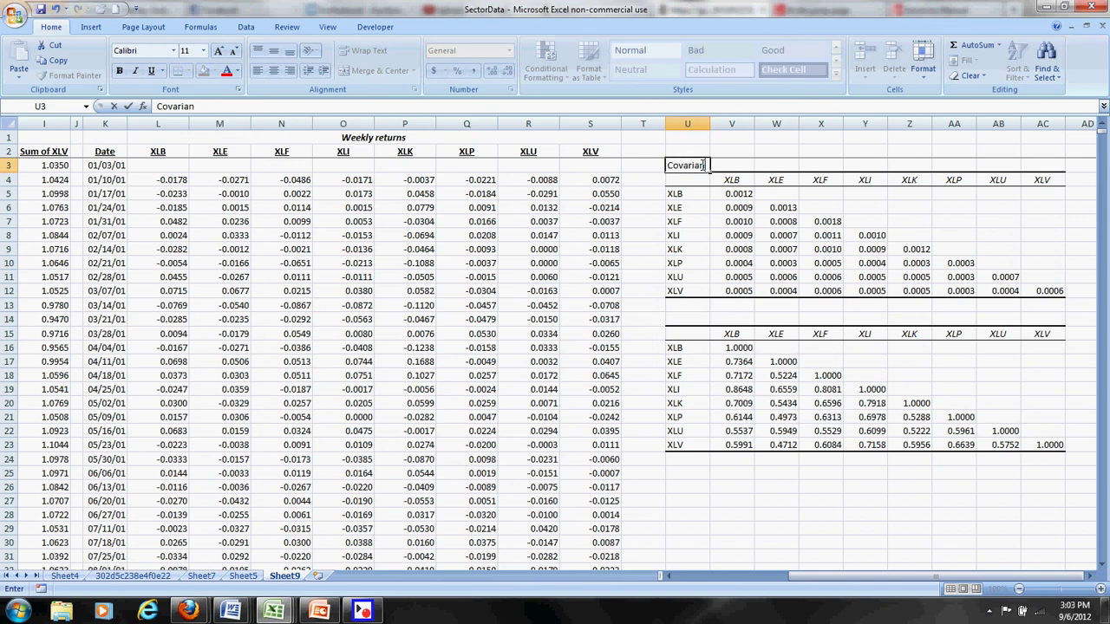
pyautogui.write('ce')
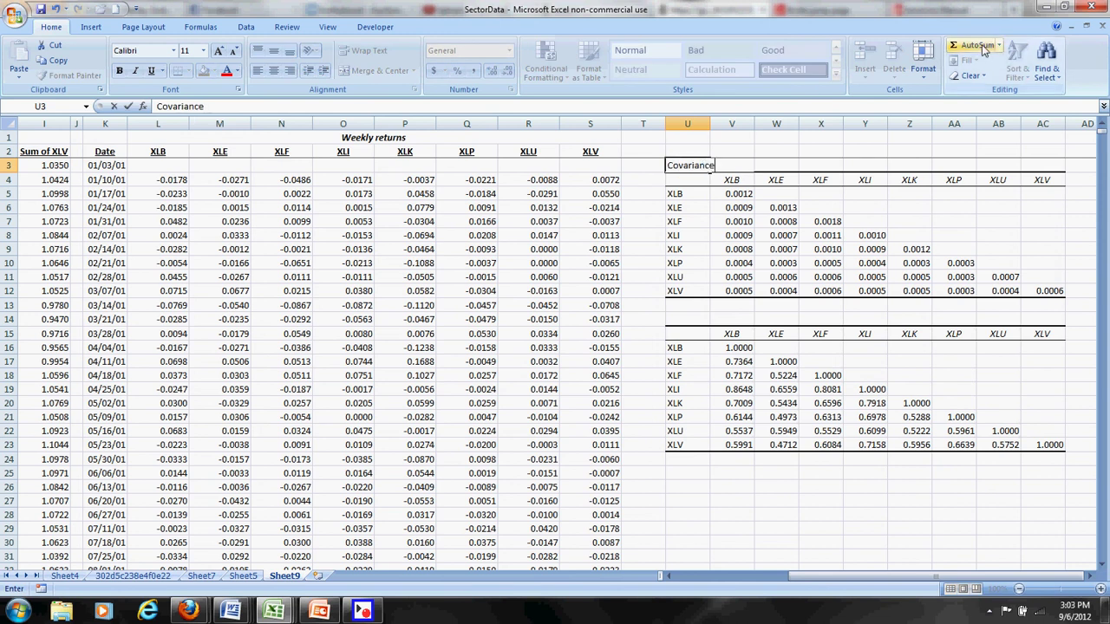
pyautogui.write('ce Matrix')
pyautogui.press('Return')
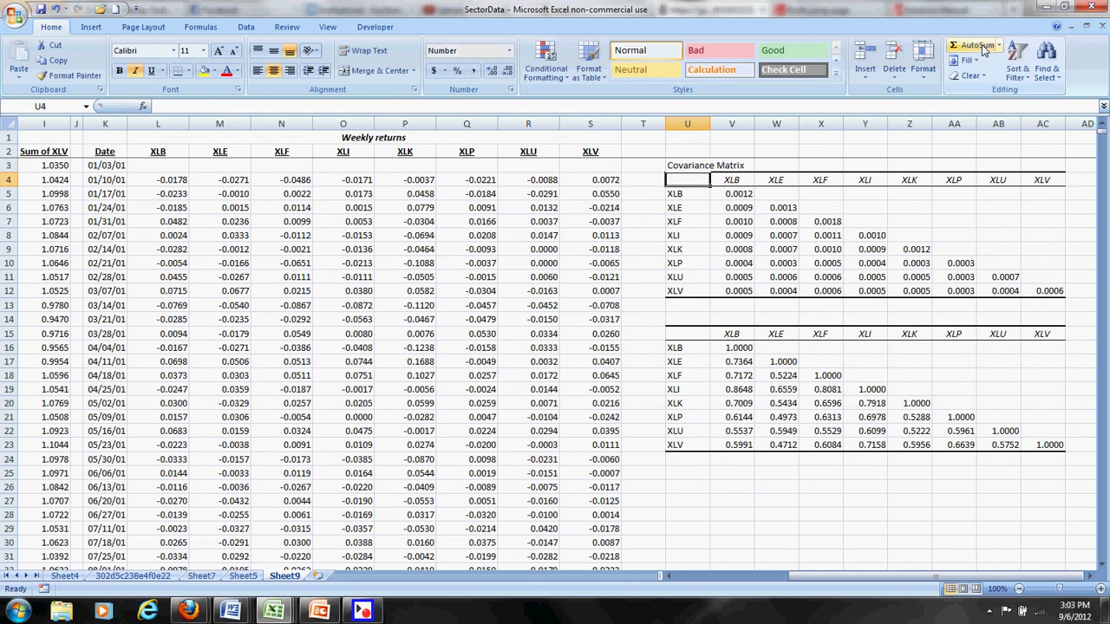
# - Merge and center the covariance title across U3:AC3 and make it bold and italic
pyautogui.moveTo(696, 168); pyautogui.dragTo(1029, 168)
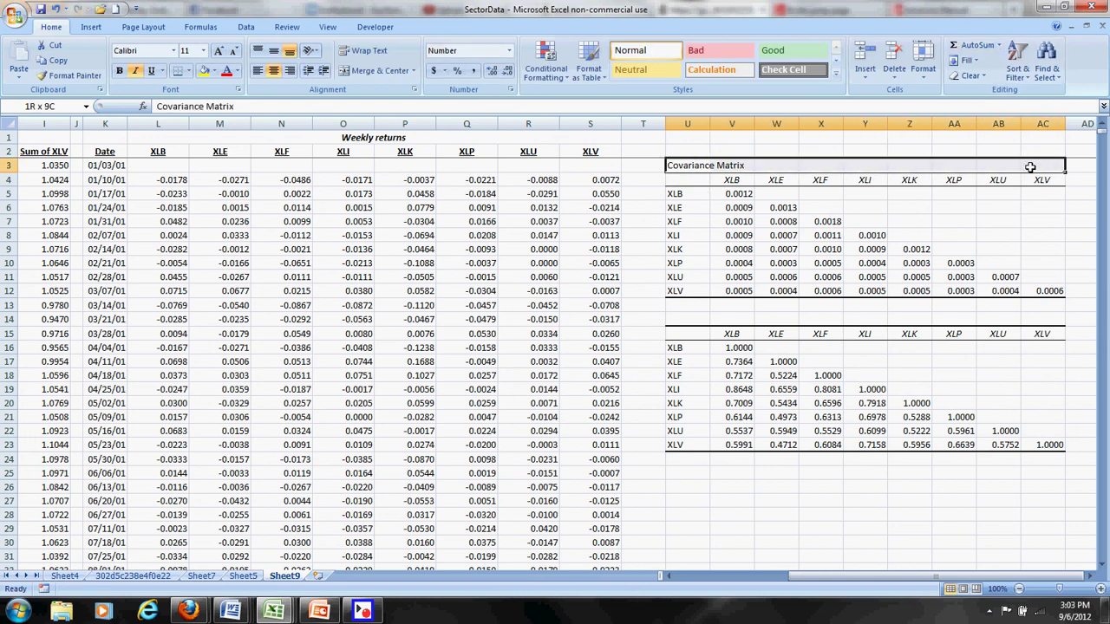
pyautogui.click(379, 70)
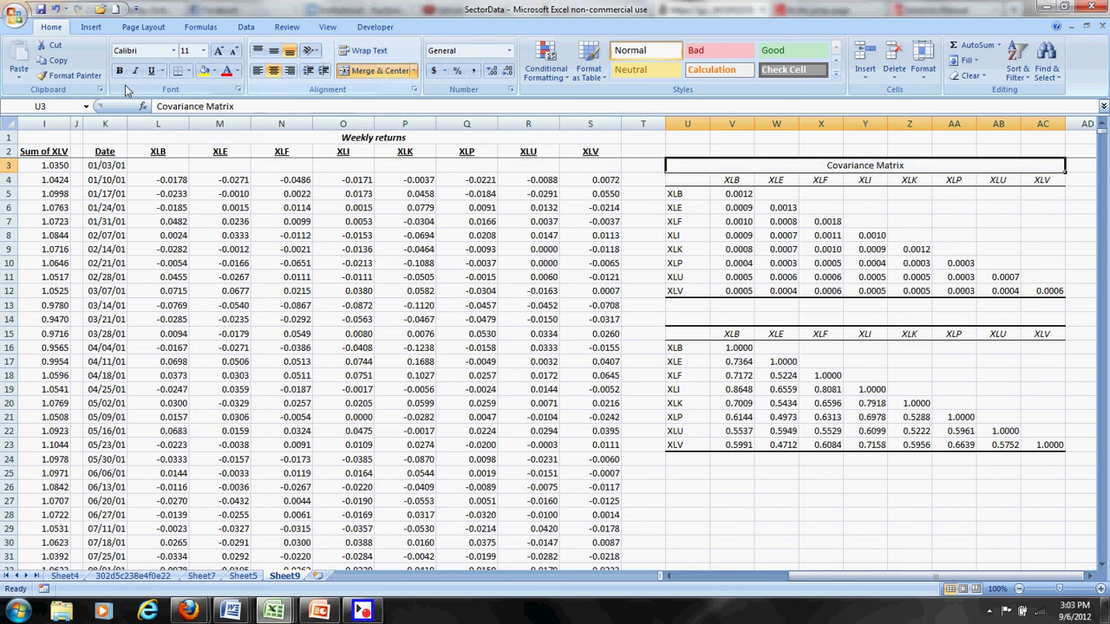
pyautogui.click(120, 71)
pyautogui.click(134, 70)
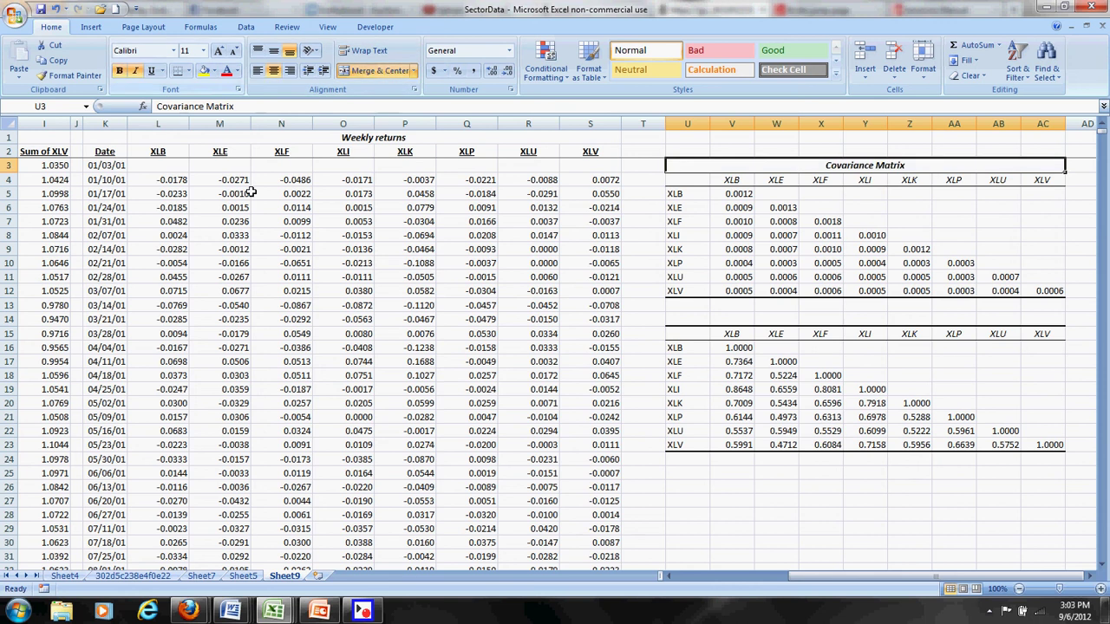
# - Copy the formatted covariance title to U14, directly above the correlation matrix
pyautogui.rightClick(699, 167)
pyautogui.click(727, 190)
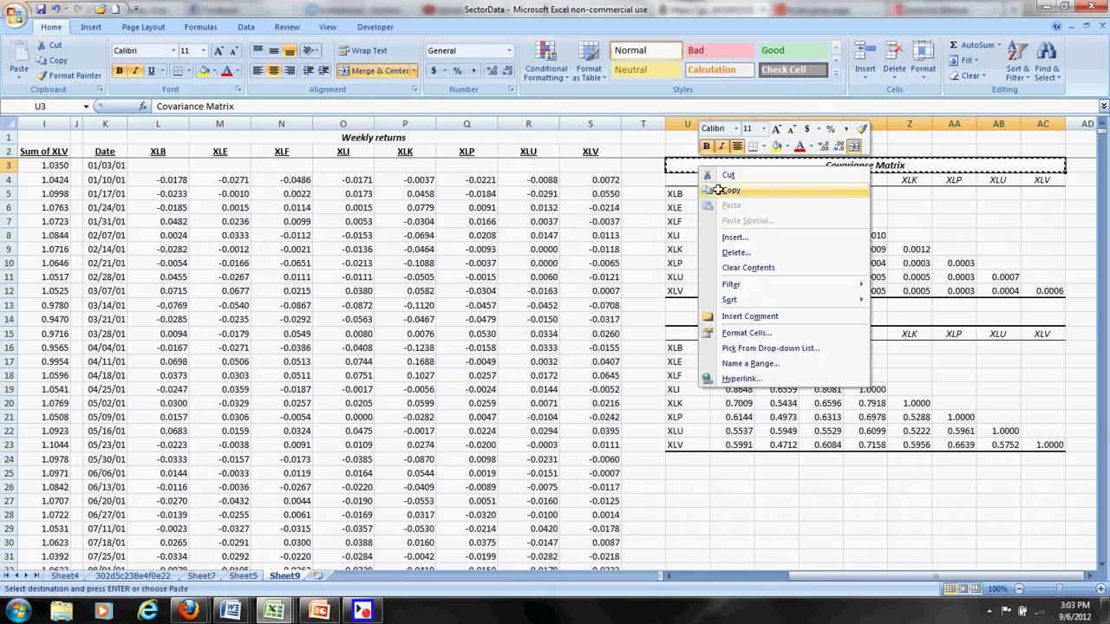
pyautogui.click(694, 319)
pyautogui.rightClick(696, 320)
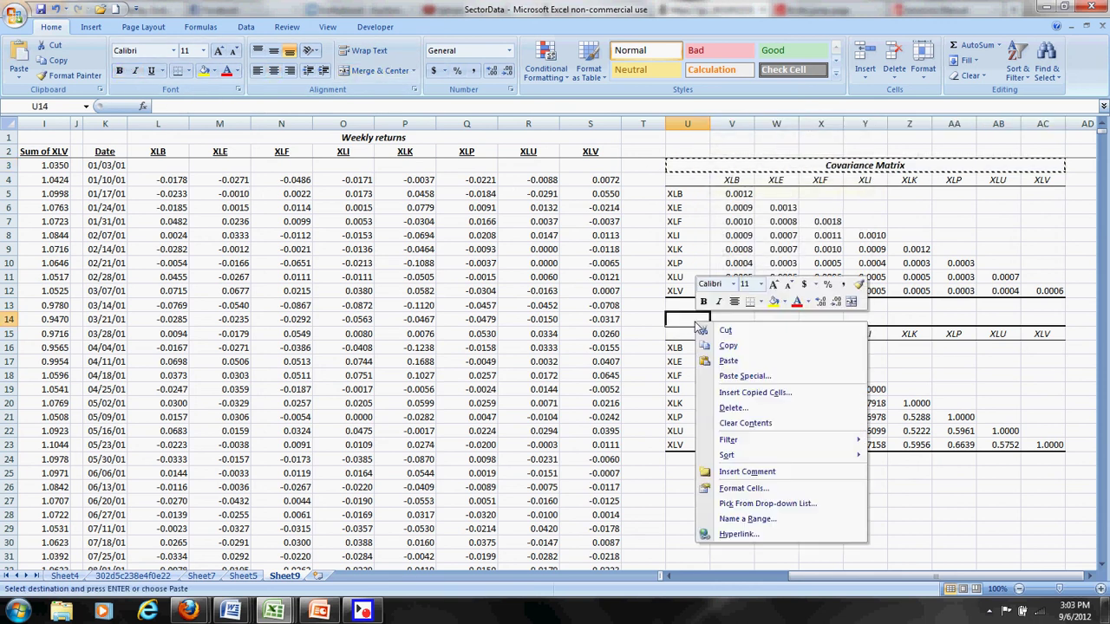
pyautogui.click(720, 361)
# - Change the copied title in U14 to "Correlation Matrix"
pyautogui.click(203, 106)
pyautogui.press('BackSpace')
pyautogui.press('BackSpace')
pyautogui.press('BackSpace')
pyautogui.press('BackSpace')
pyautogui.press('BackSpace')
pyautogui.press('BackSpace')
pyautogui.press('BackSpace')
pyautogui.press('BackSpace')
pyautogui.write('rrelation')
pyautogui.press('Return')
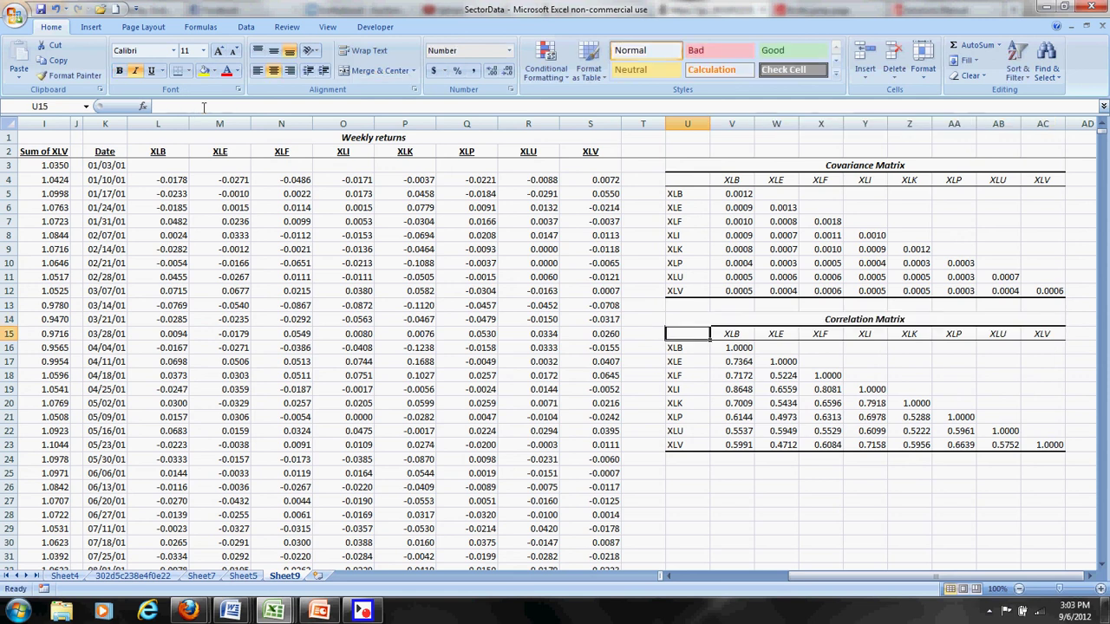
pyautogui.press('Down')
pyautogui.press('Down')
pyautogui.press('Down')
pyautogui.press('Down')
pyautogui.press('Down')
pyautogui.press('Down')
pyautogui.press('Down')
pyautogui.press('Down')
pyautogui.press('Down')
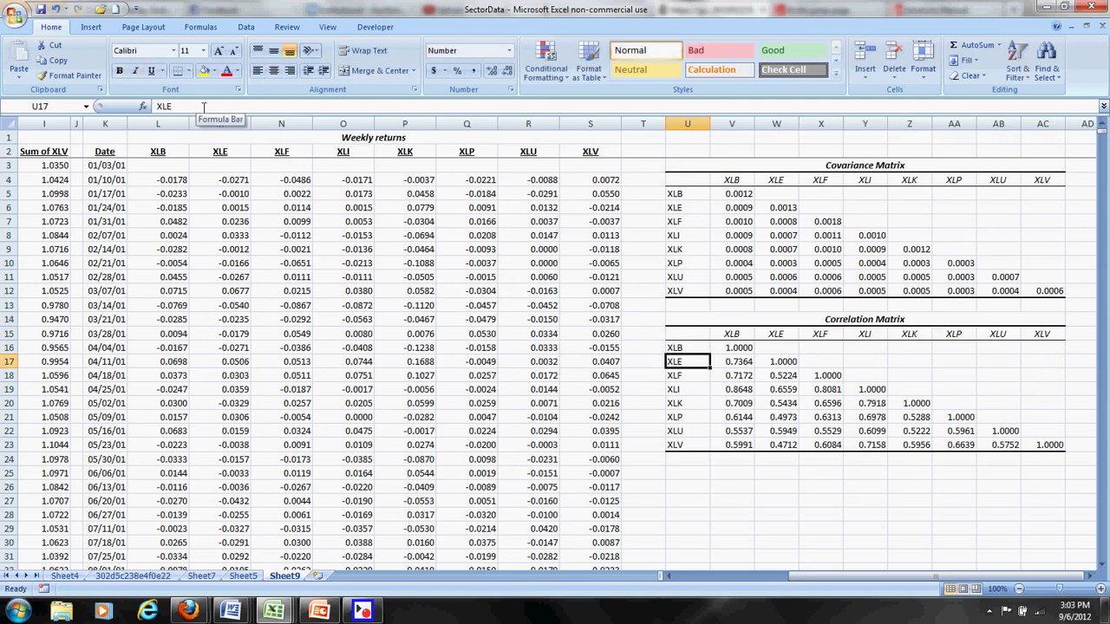
pyautogui.press('Right')
pyautogui.press('Right')
pyautogui.press('Right')
pyautogui.press('Right')
pyautogui.press('Right')
pyautogui.press('Right')
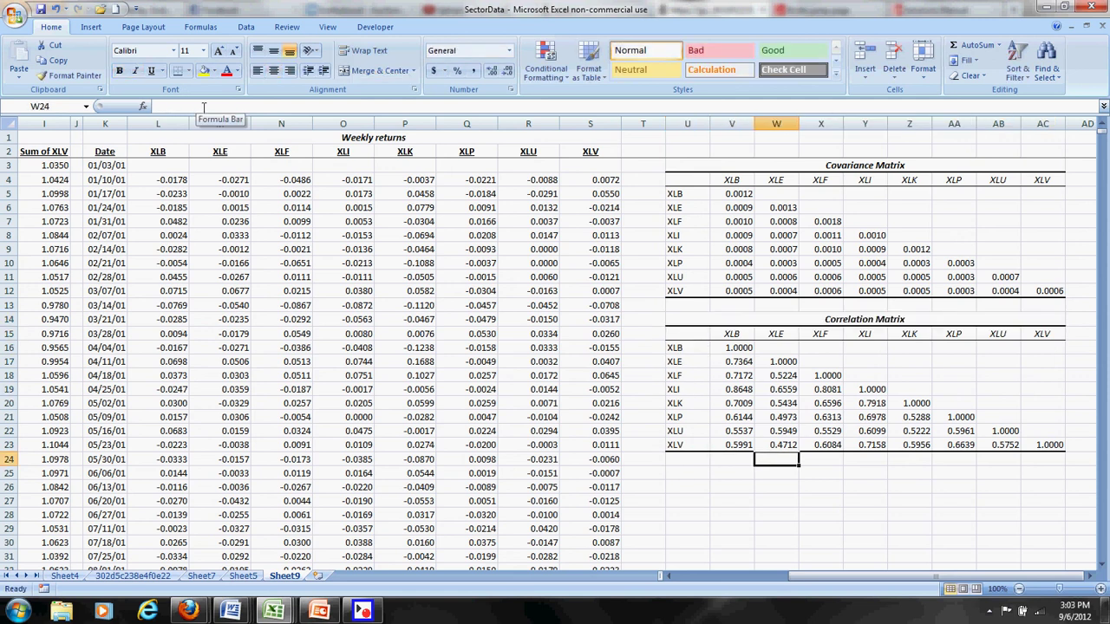
pyautogui.press('Right')
pyautogui.press('Right')
pyautogui.press('Right')
pyautogui.press('Right')
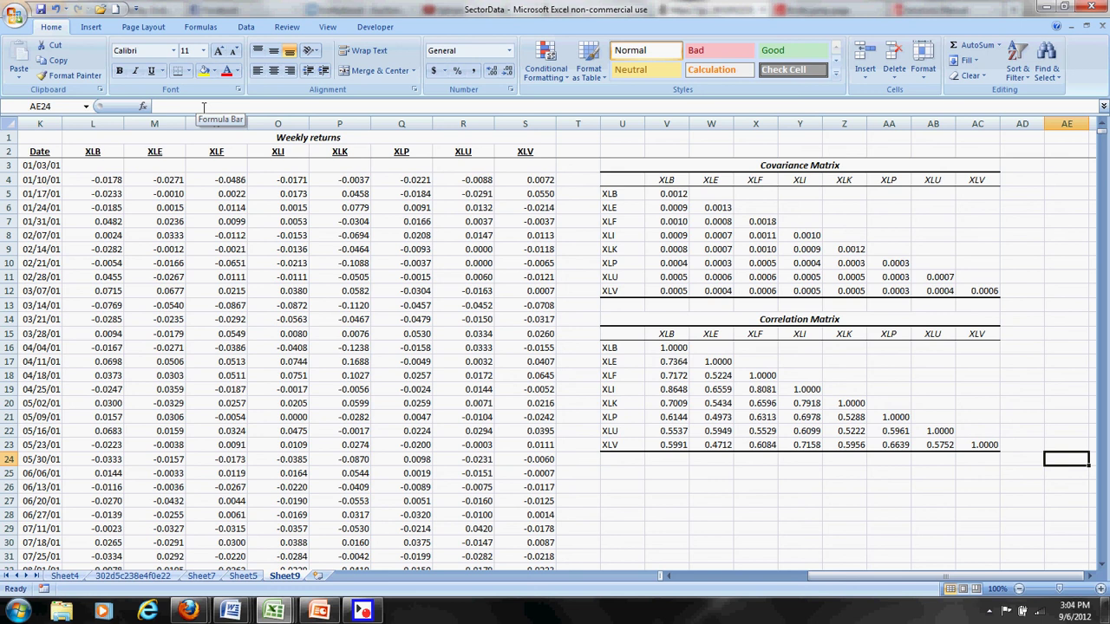
pyautogui.click(364, 612)
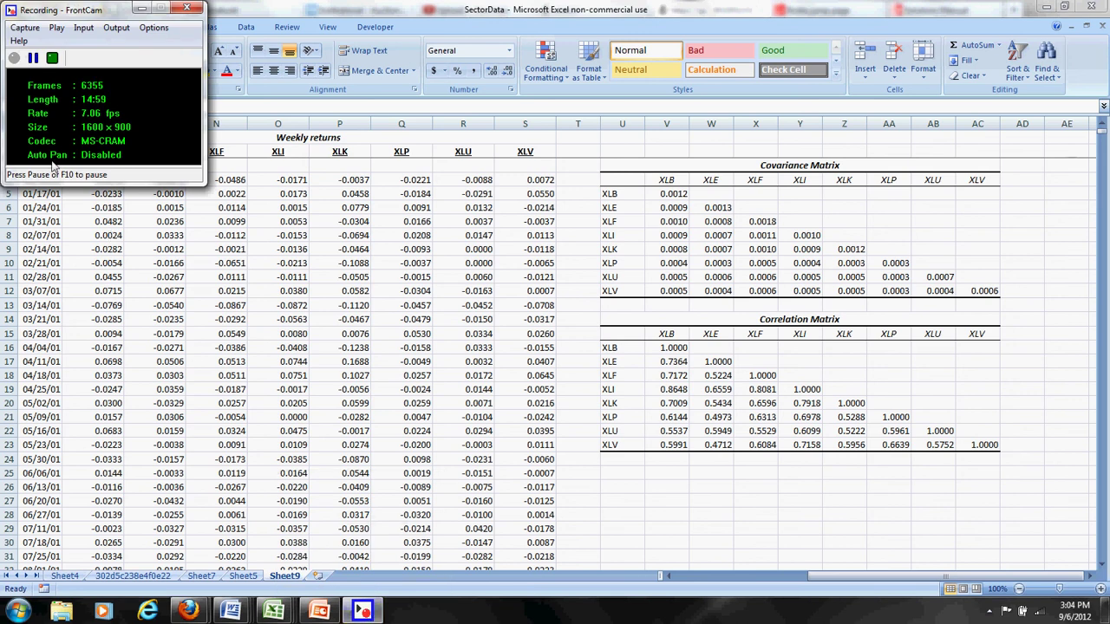